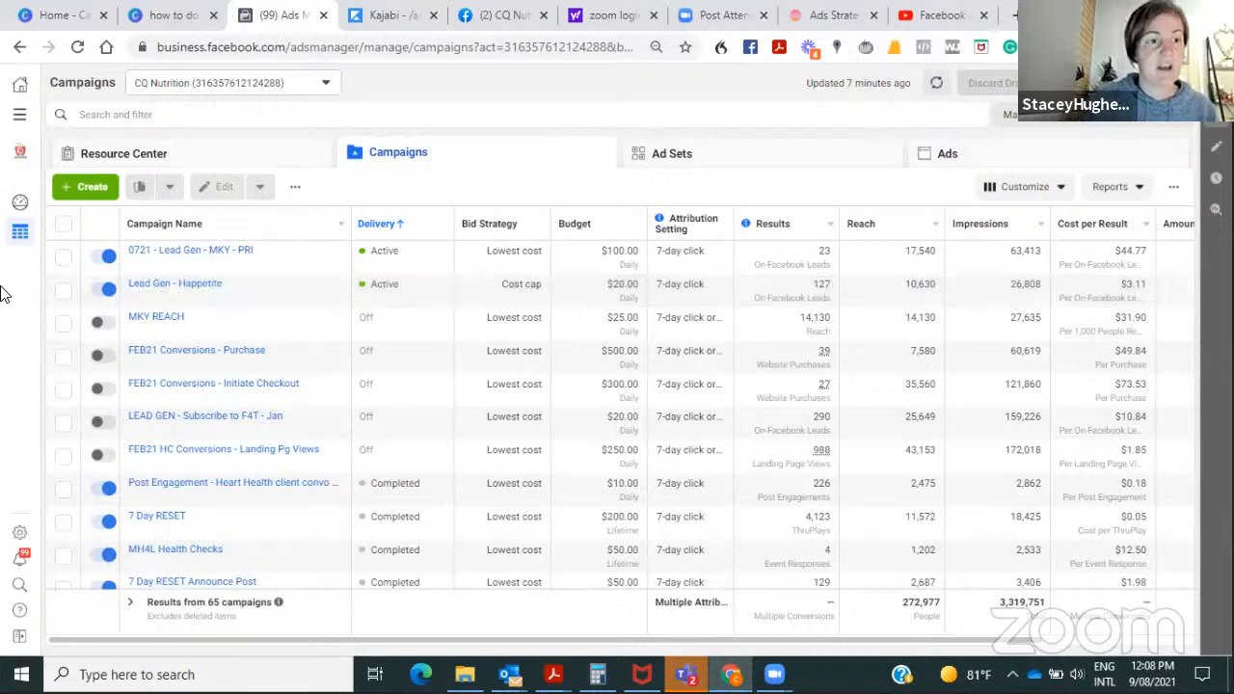
- Create a new campaign with the Lead generation objective and name it Lead Gen Happetite
left_click(85, 186)
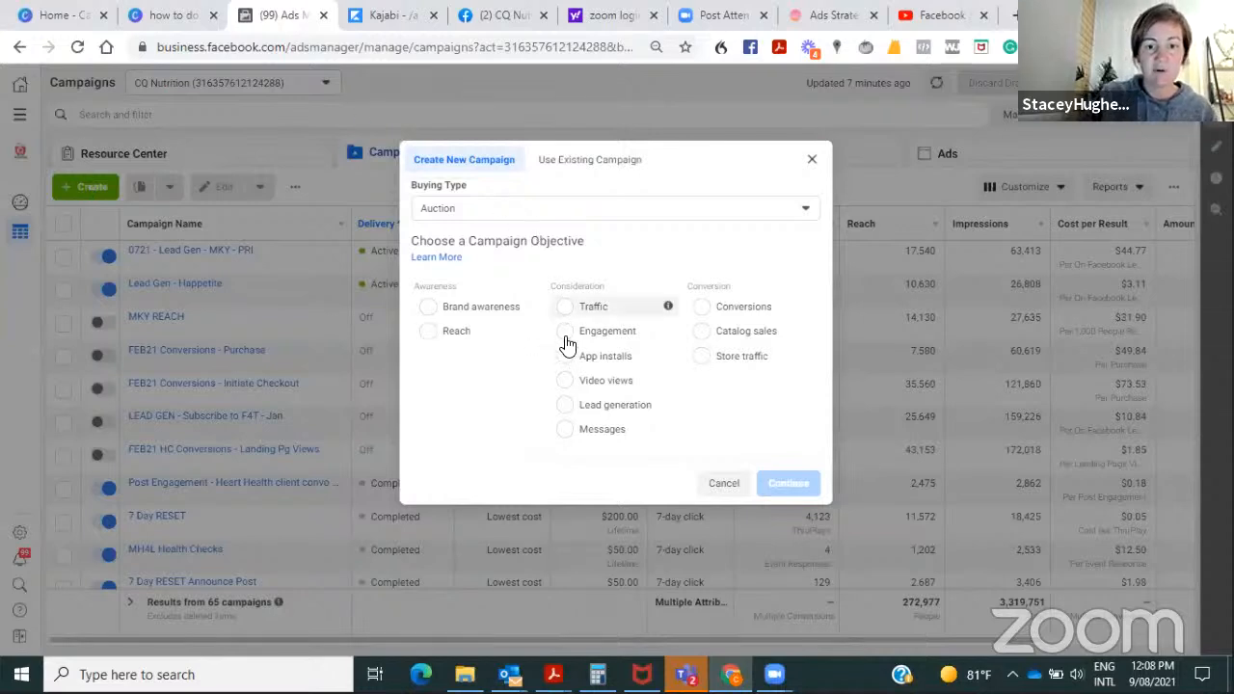
left_click(565, 405)
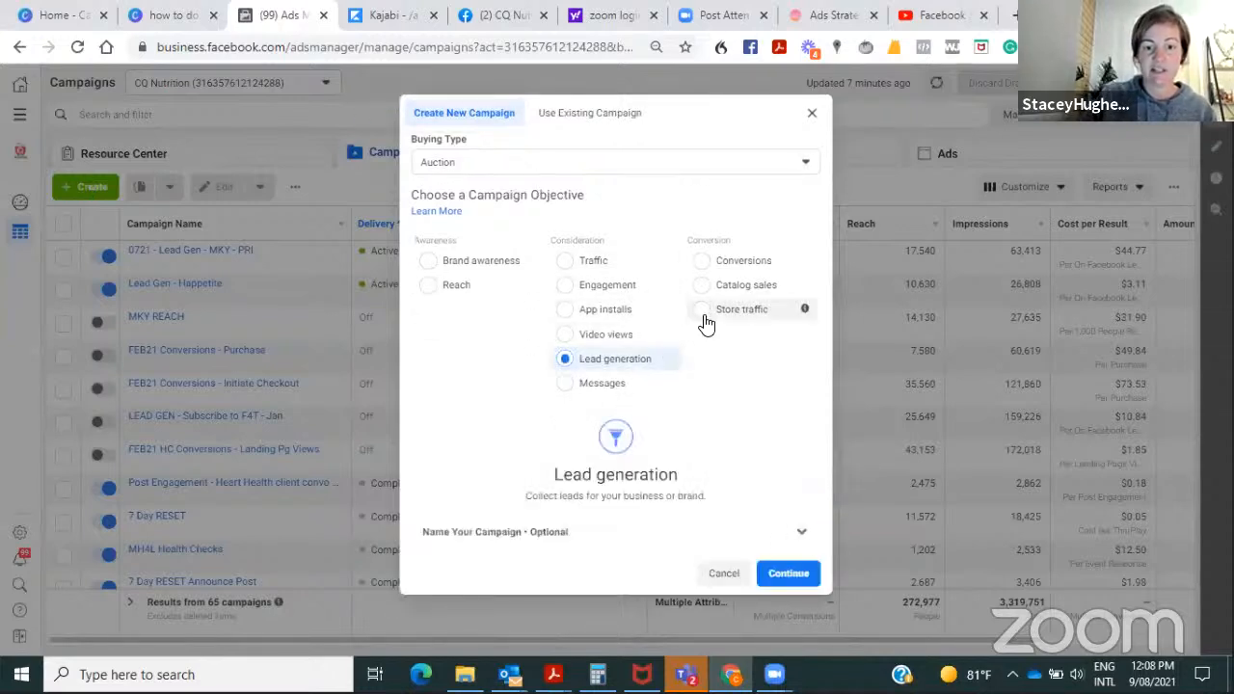
left_click(507, 529)
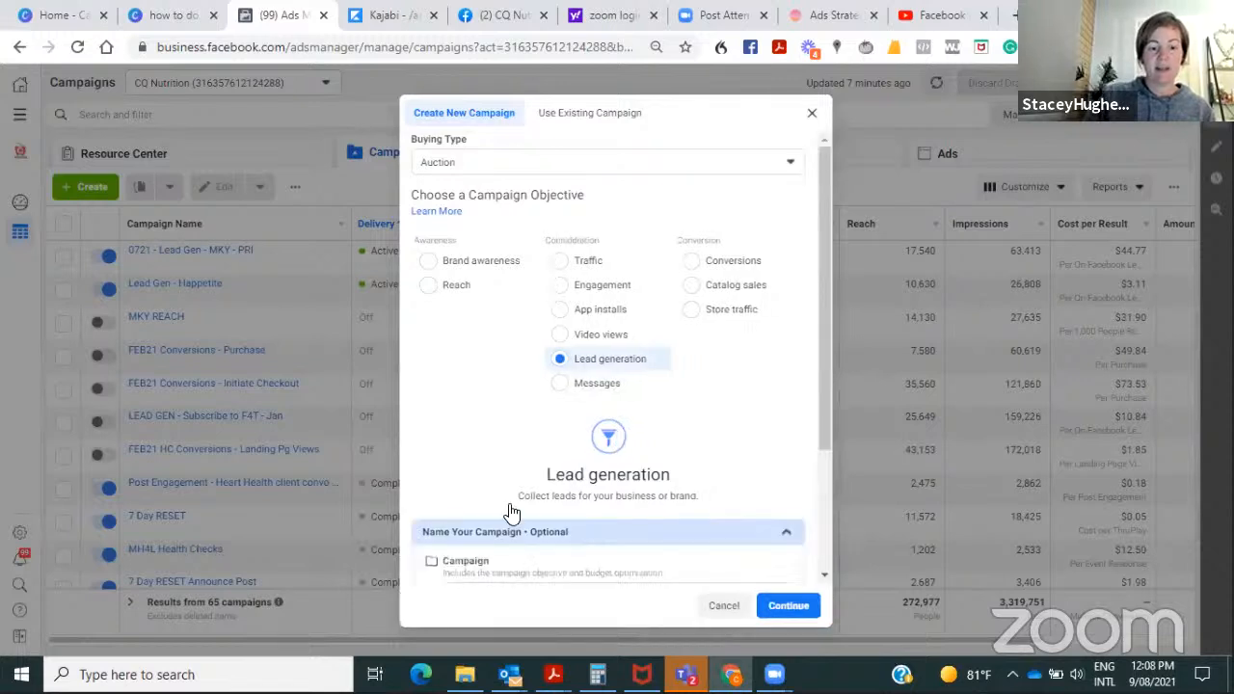
scroll(520, 526, "down", 3)
left_click(494, 414)
type("Lead Gen Happetite")
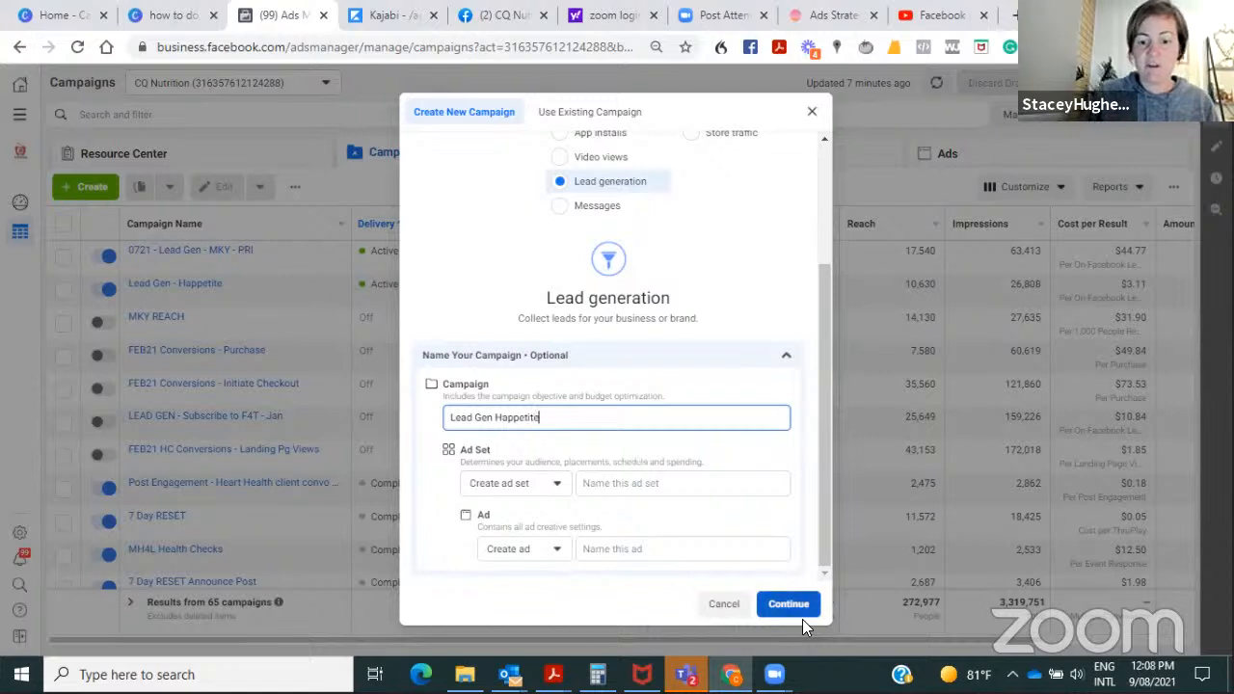
left_click(802, 617)
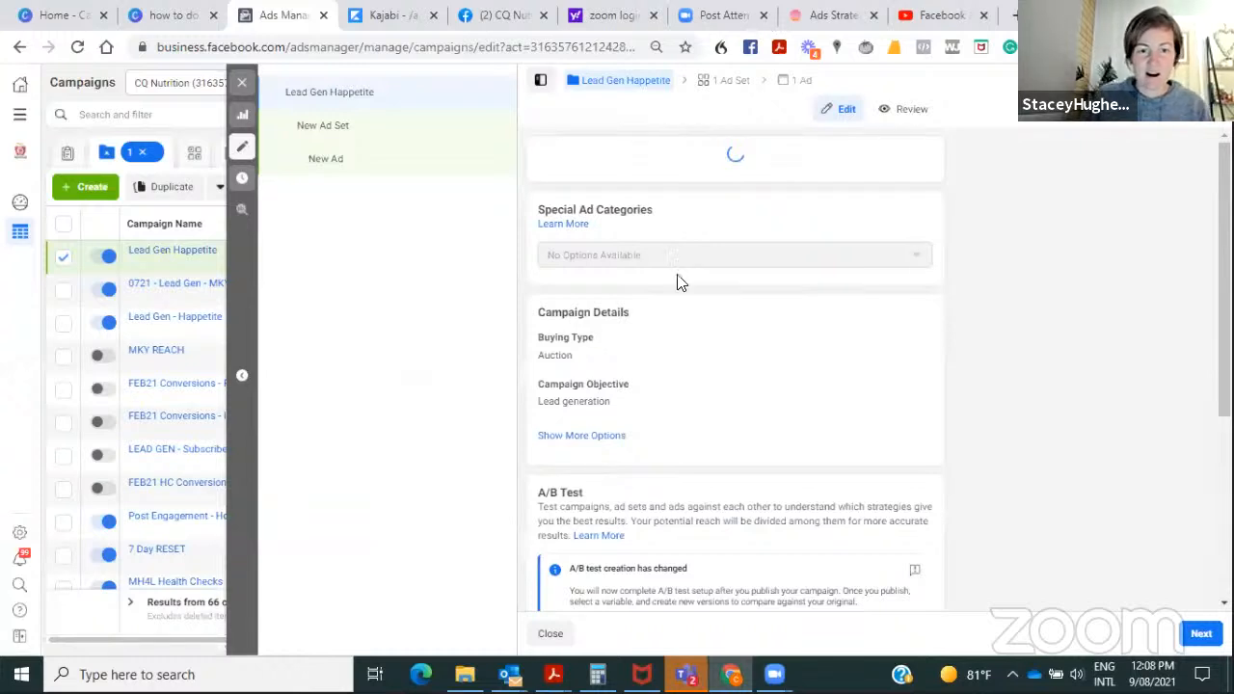
- Set the campaign's daily budget to 10 AUD and continue to the ad set settings
scroll(669, 222, "down", 2)
scroll(669, 226, "down", 3)
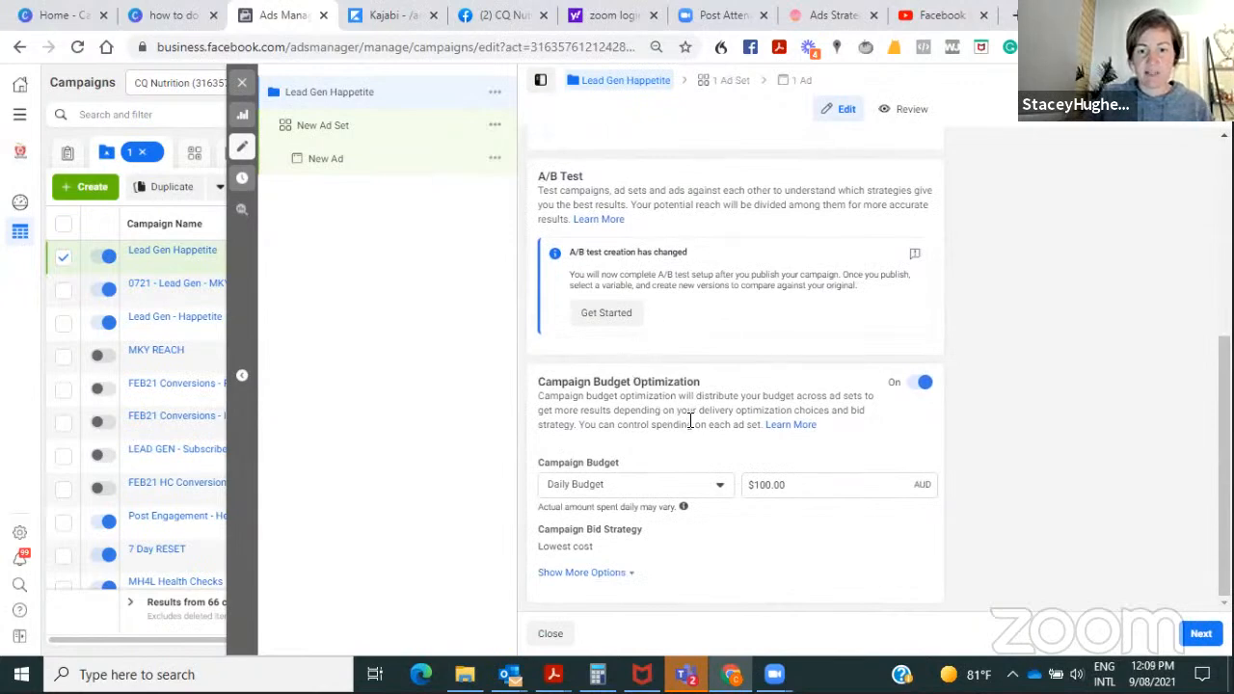
left_click_drag(784, 484, 714, 484)
type("10")
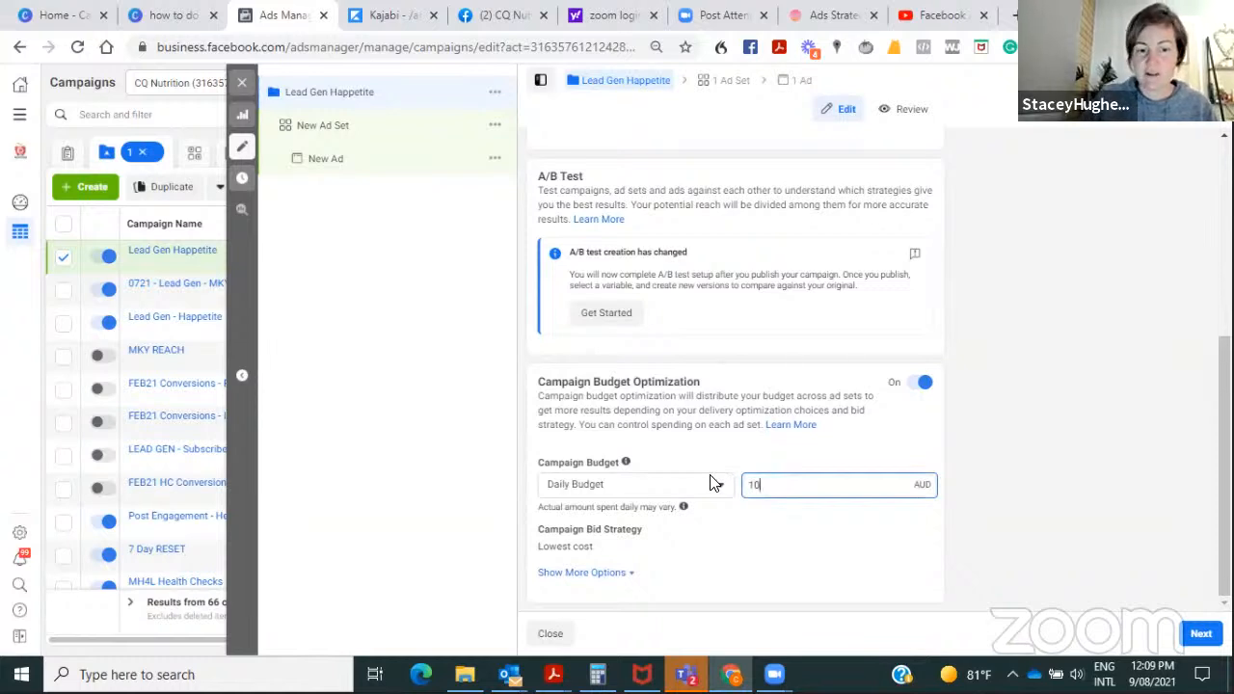
left_click(1200, 633)
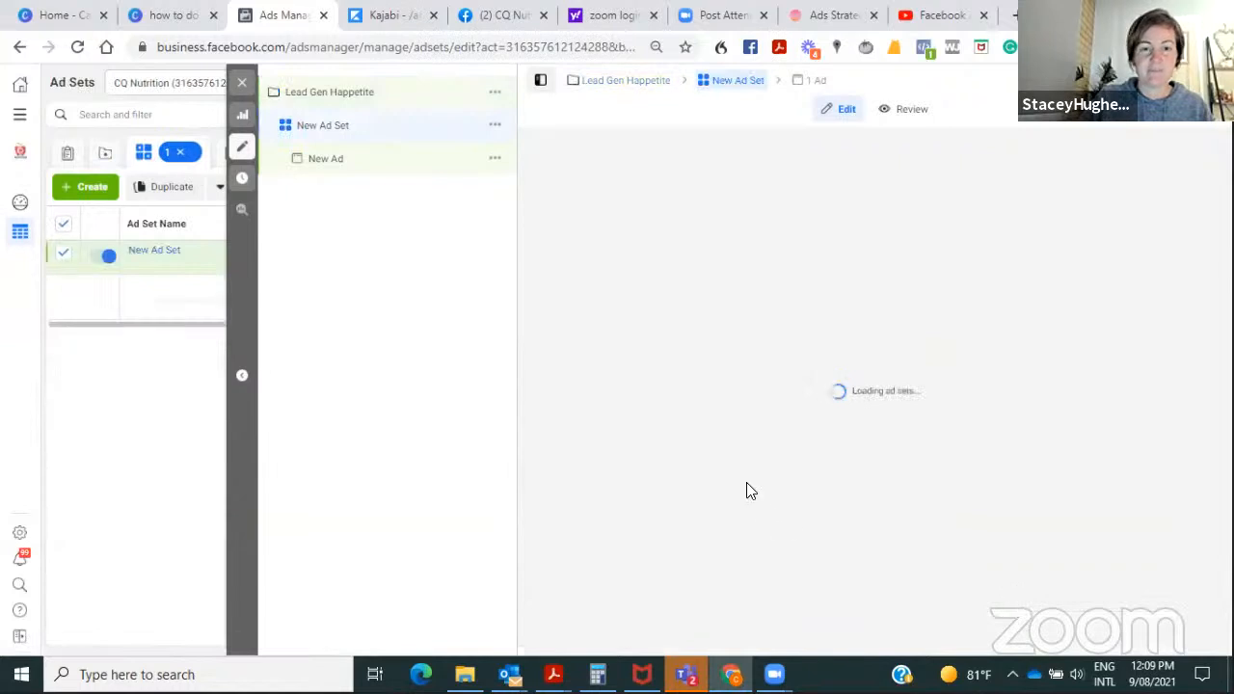
- Rename the new ad set as Target 1 - Shift Workers, reusing the existing suggested name
left_click(625, 188)
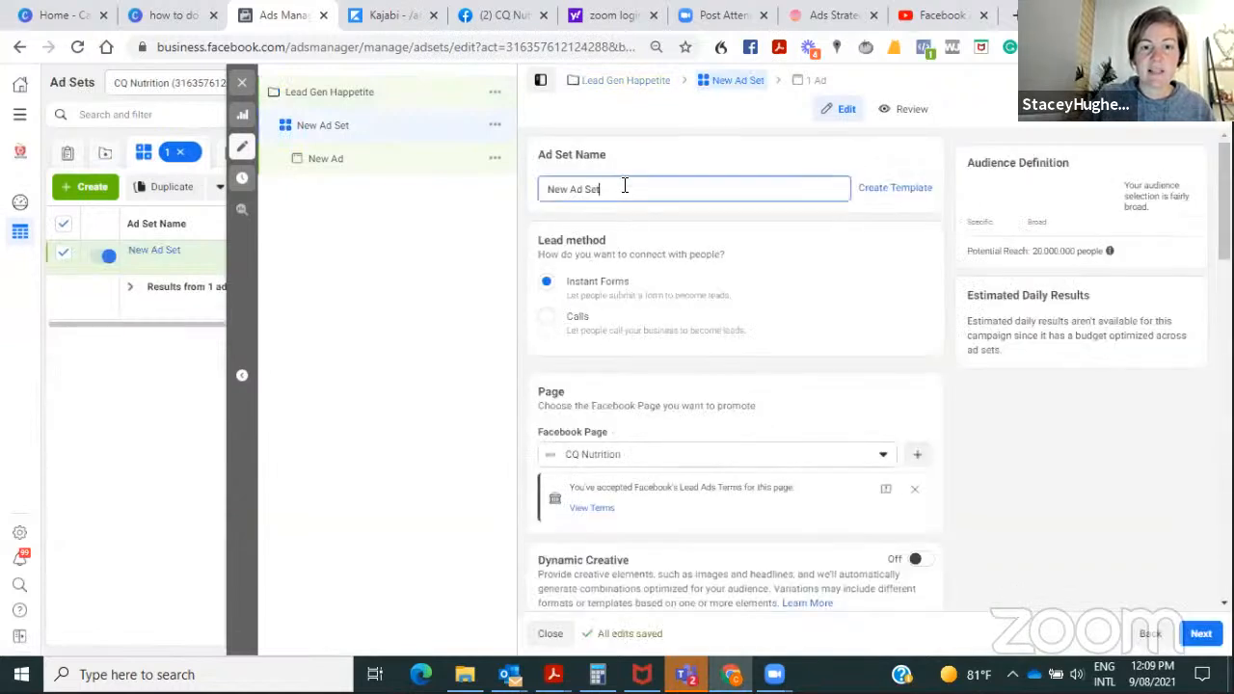
key("ctrl+a")
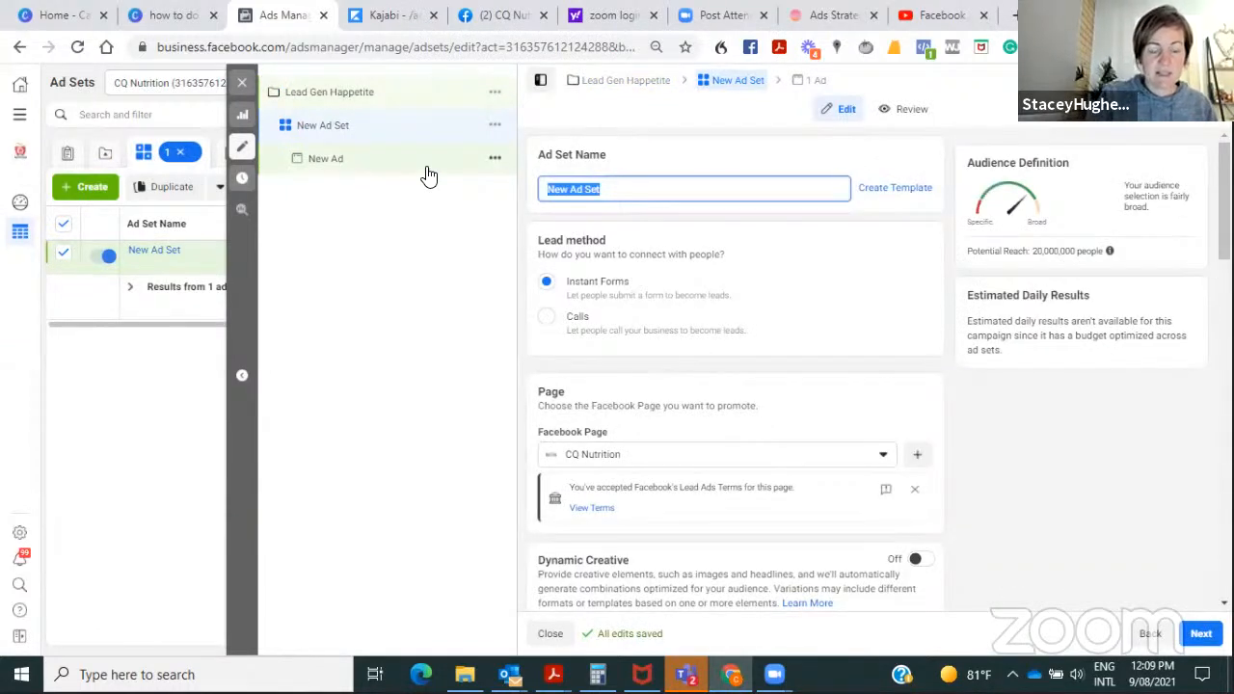
type("Targ")
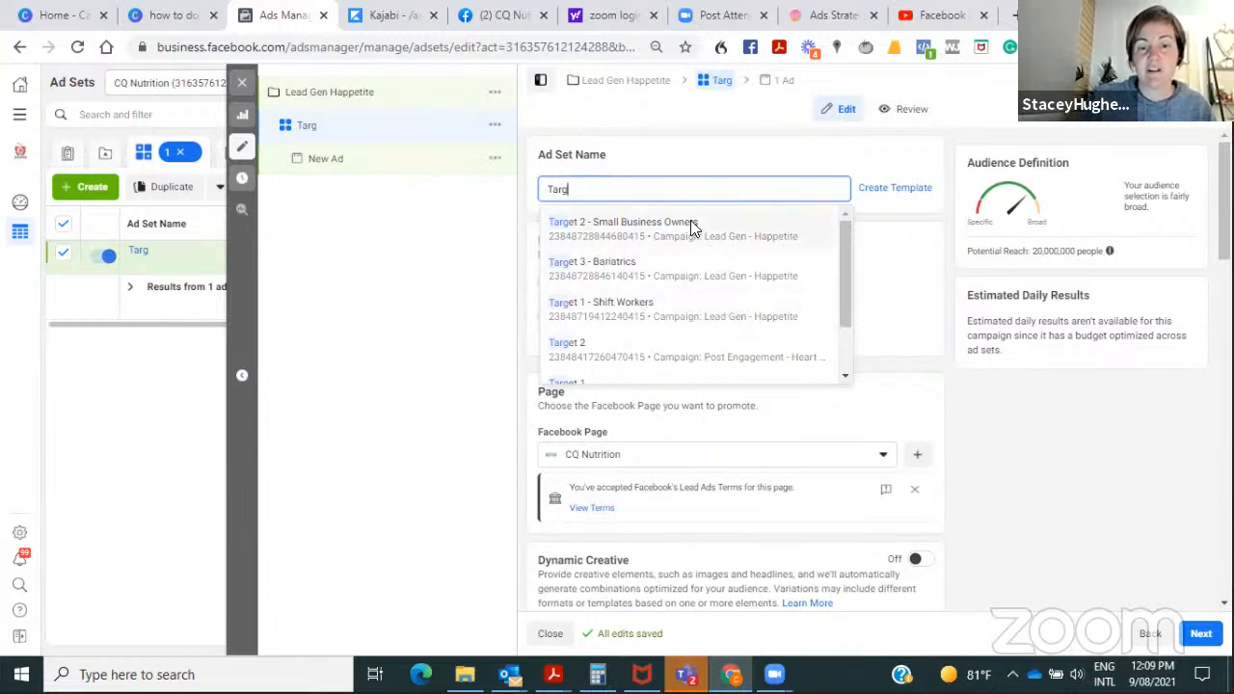
left_click(642, 314)
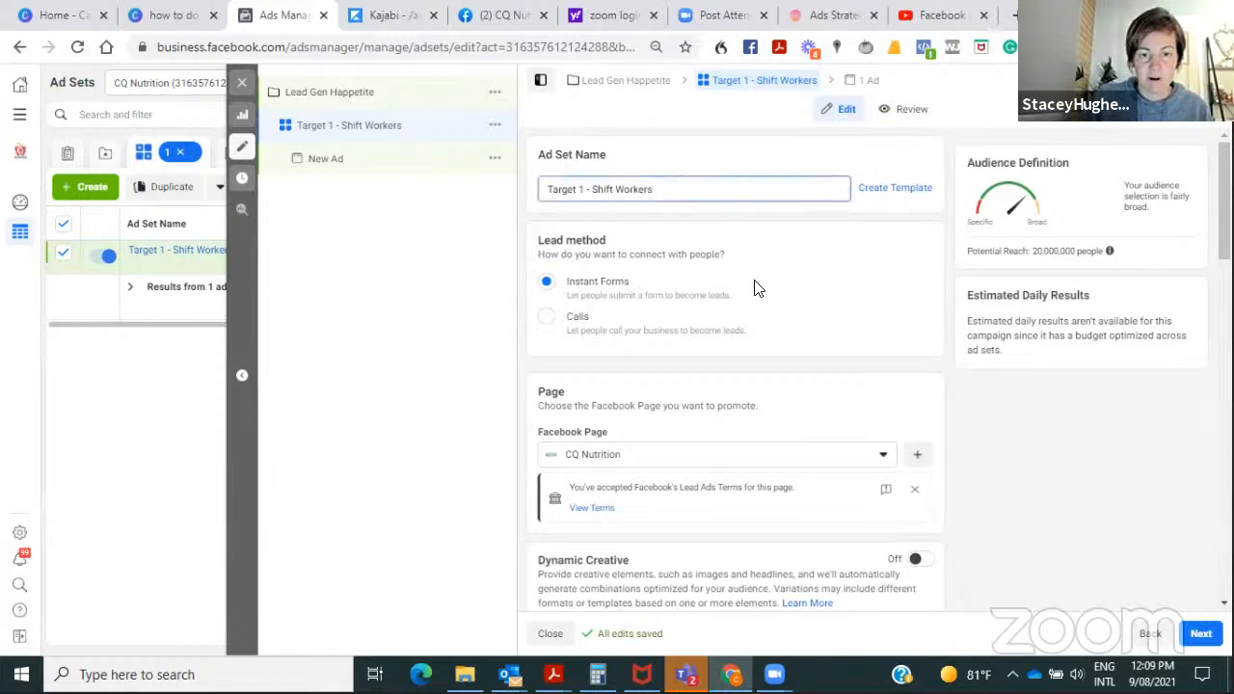
- Try the first saved Target 1 - Shift Workers audience for the ad set
scroll(627, 308, "down", 2)
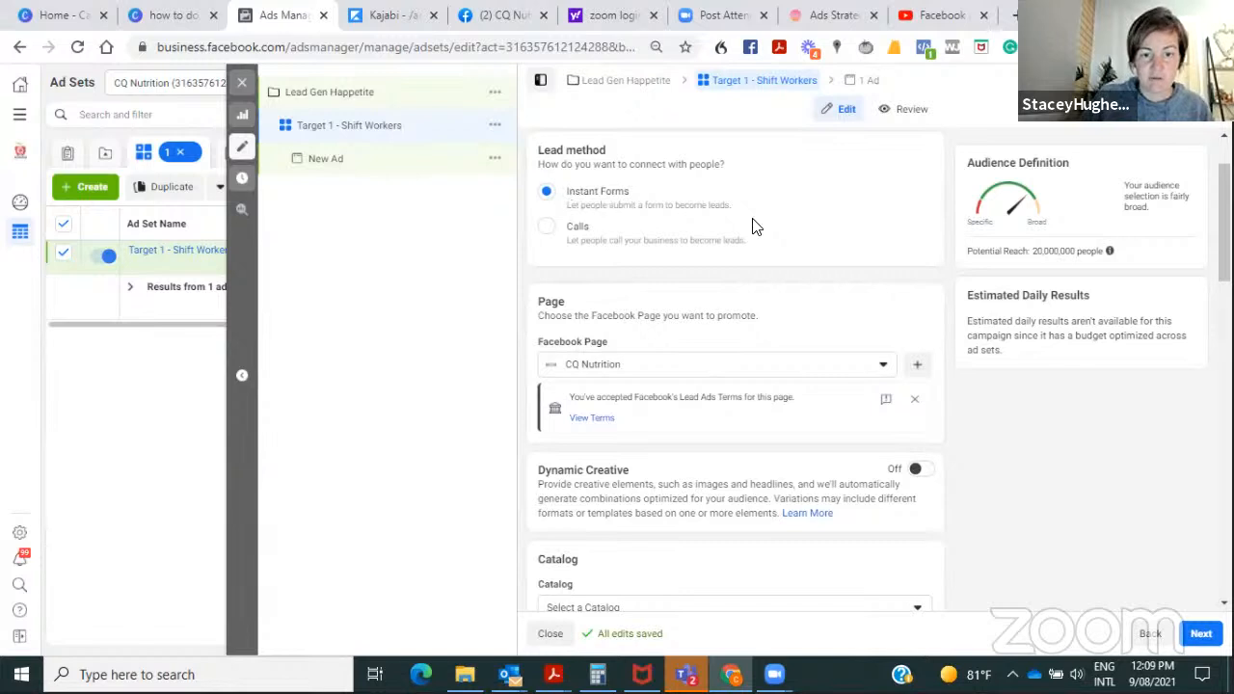
scroll(742, 222, "down", 4)
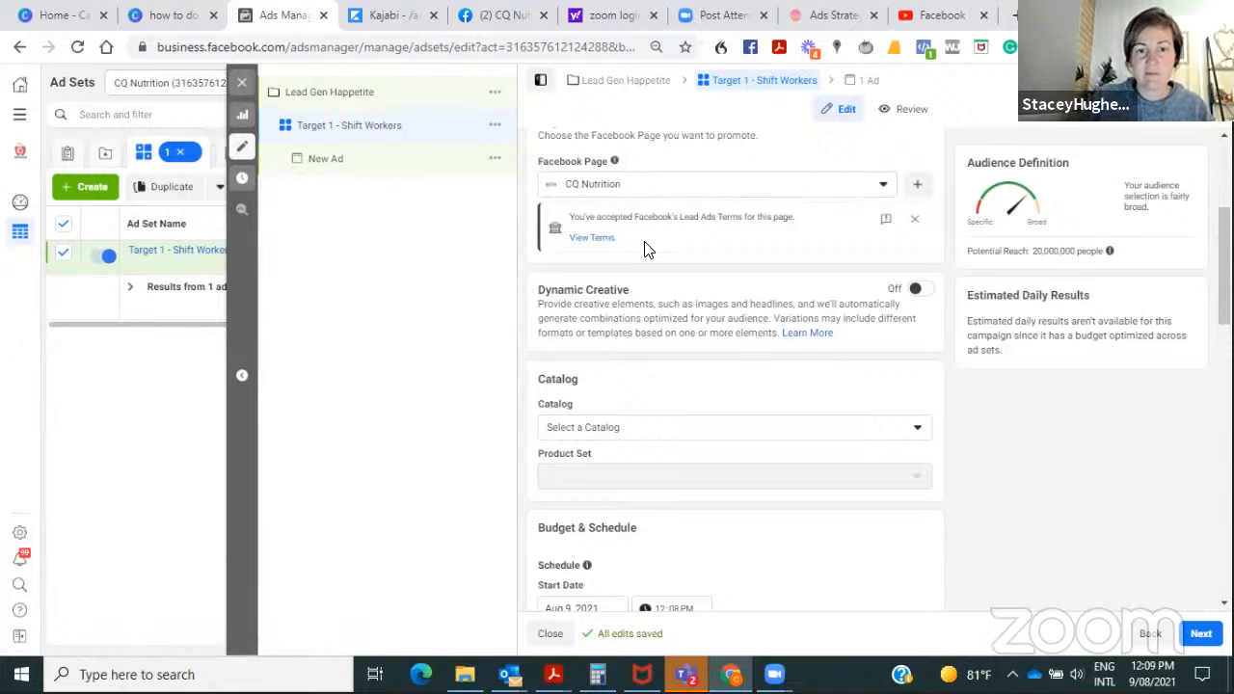
scroll(646, 249, "down", 5)
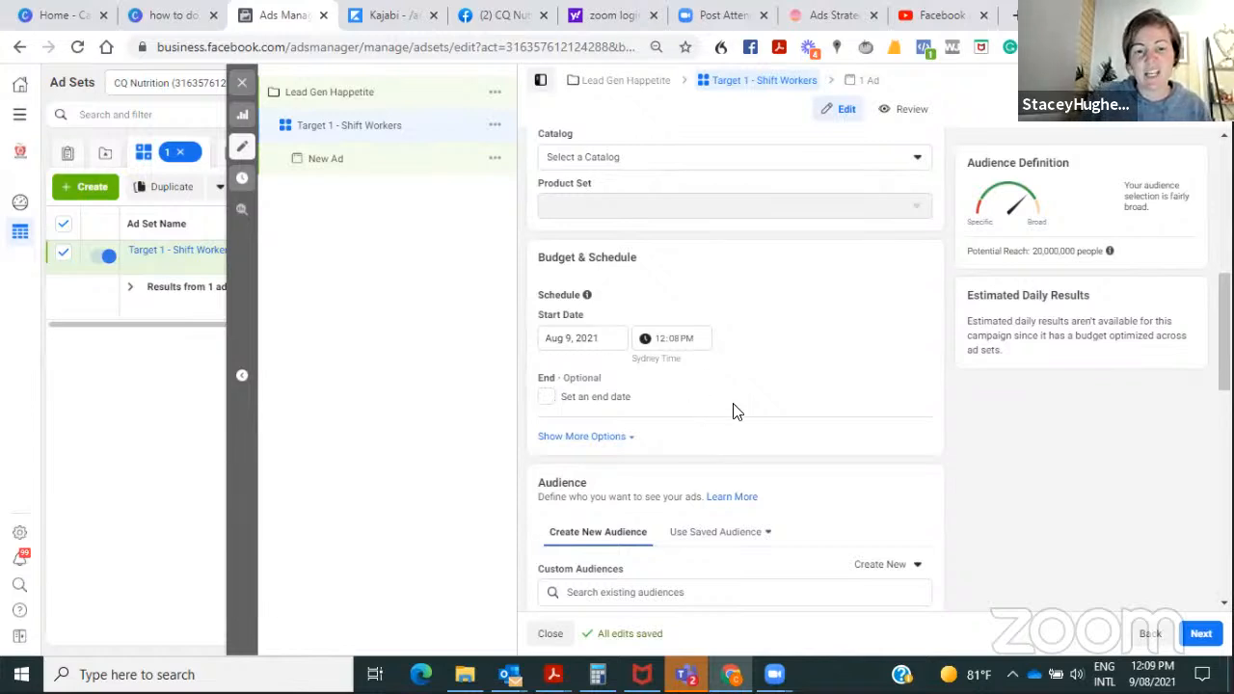
scroll(732, 411, "down", 1)
scroll(696, 390, "down", 1)
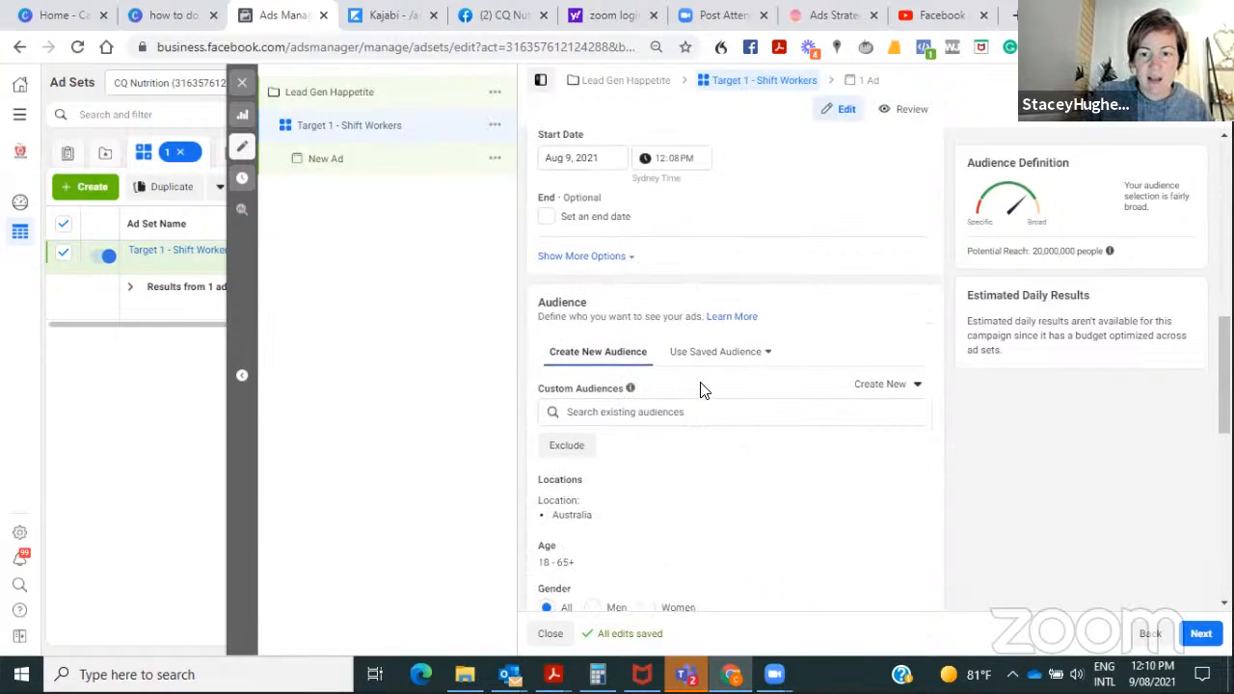
left_click(734, 354)
scroll(736, 358, "down", 1)
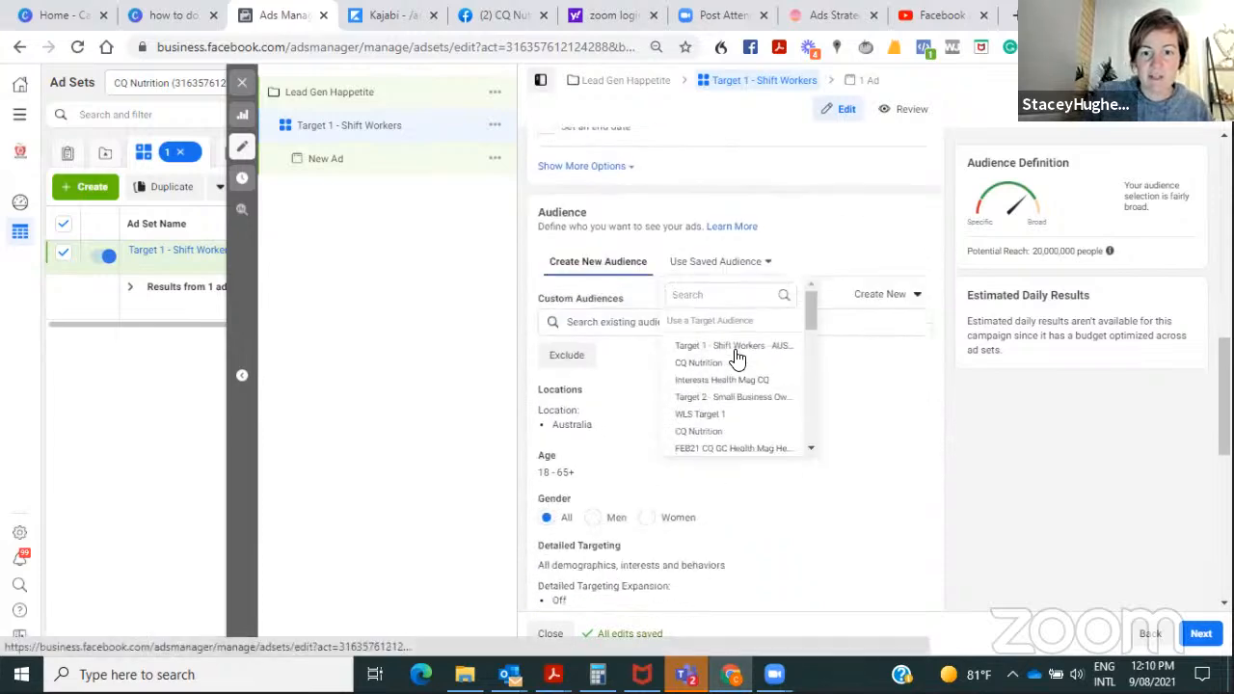
left_click(739, 345)
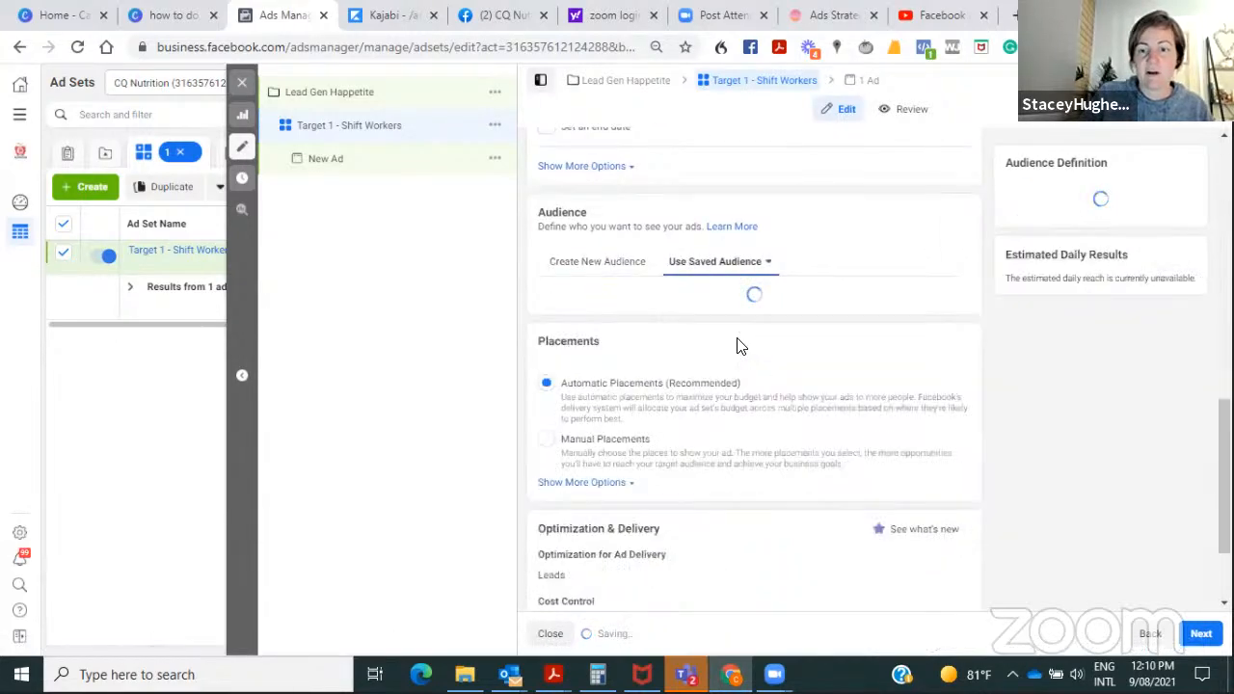
- Search the saved audiences for target 1 and apply Target 1 - Shift Workers - AUS to the ad set
left_click(753, 270)
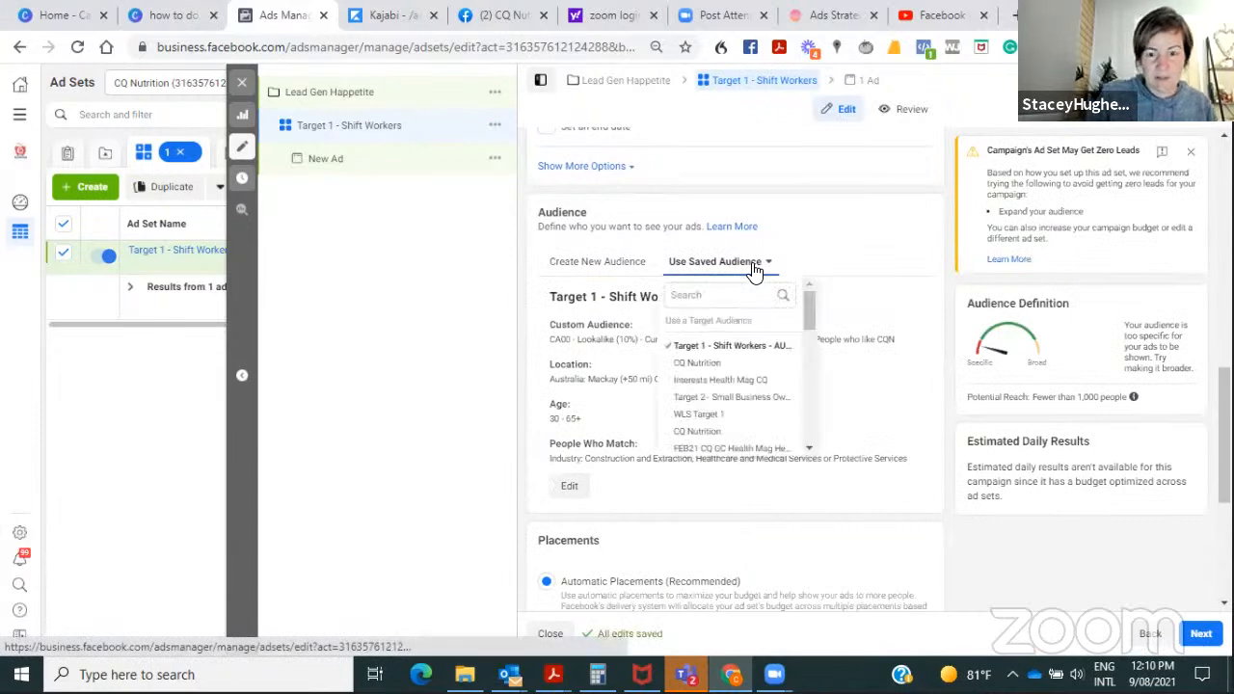
left_click(721, 296)
type("t")
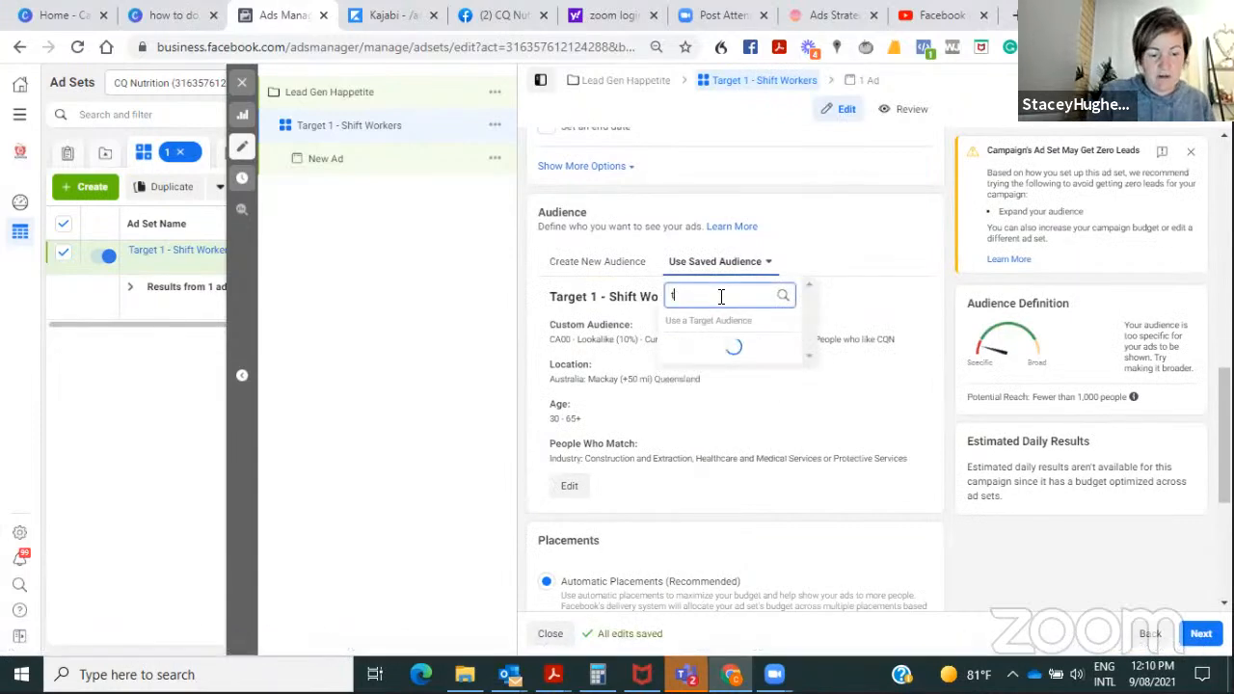
type("arget 1")
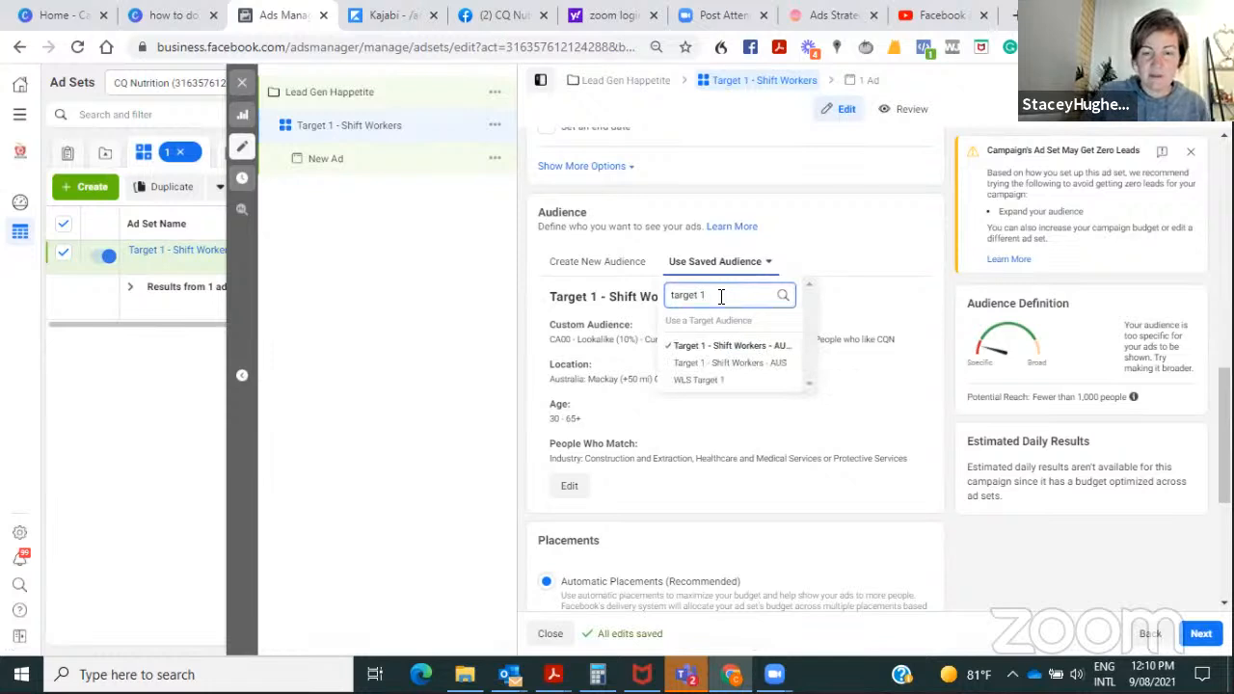
left_click(718, 363)
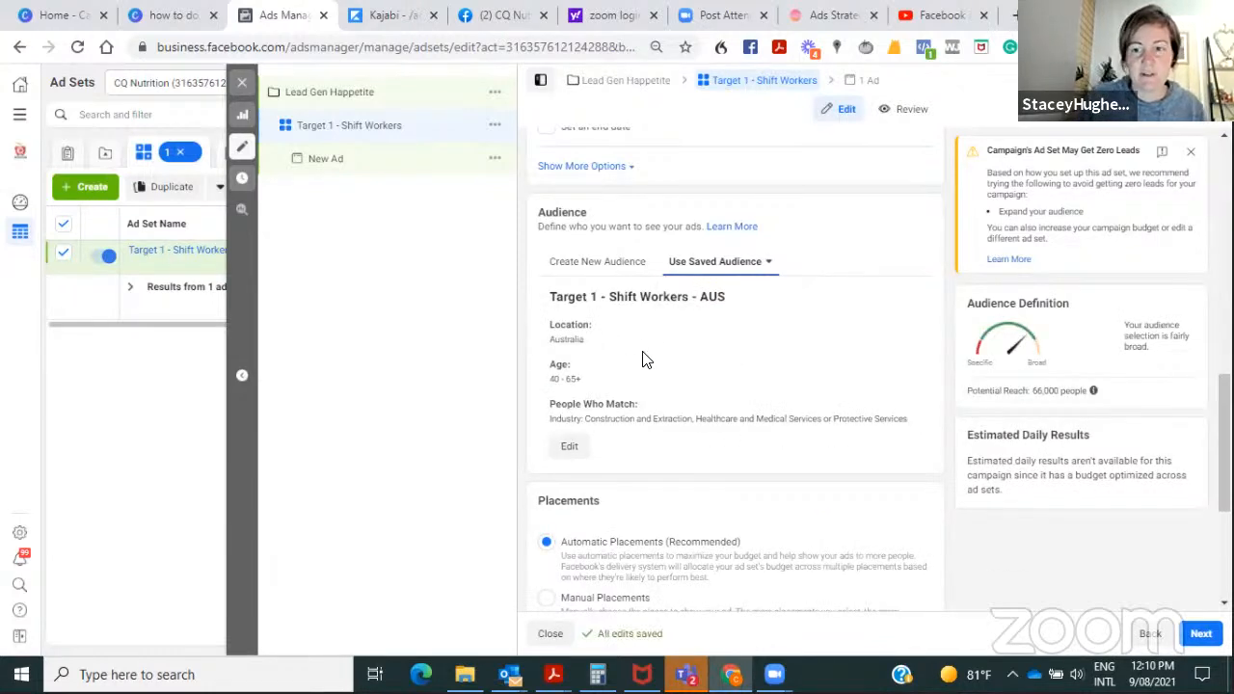
- Dismiss the chat notification and the ad set's zero-leads recommendation, and continue to the ad settings
scroll(668, 364, "down", 3)
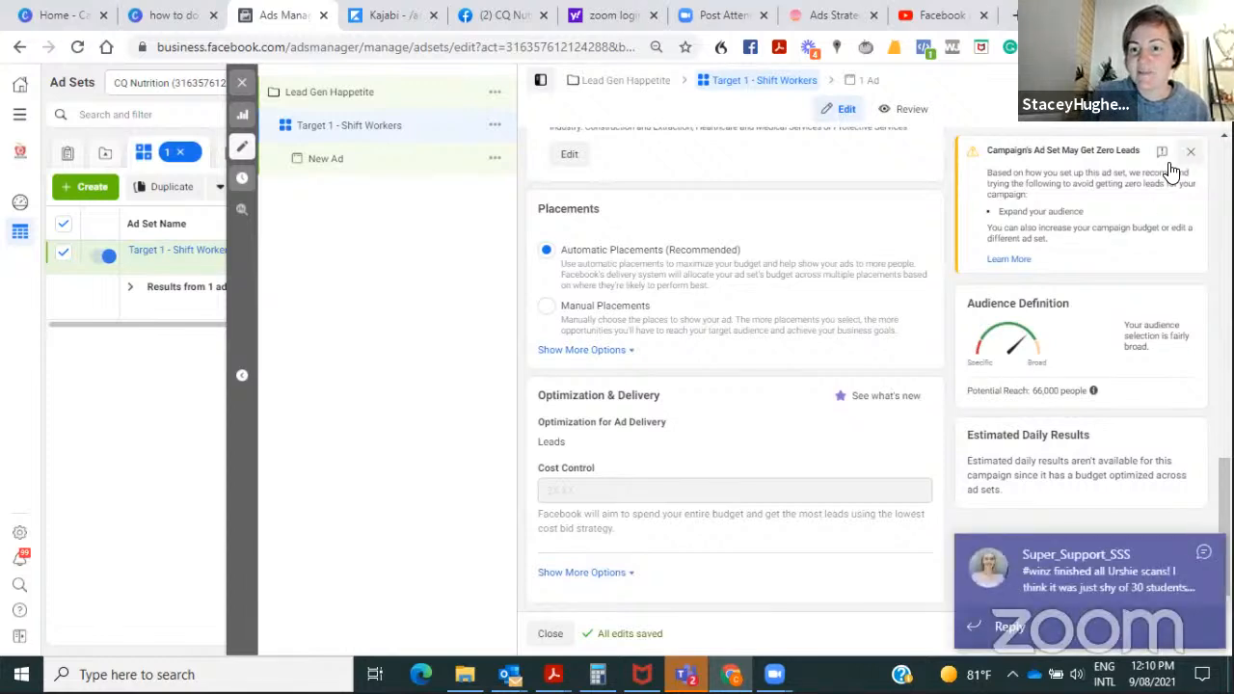
left_click(1204, 551)
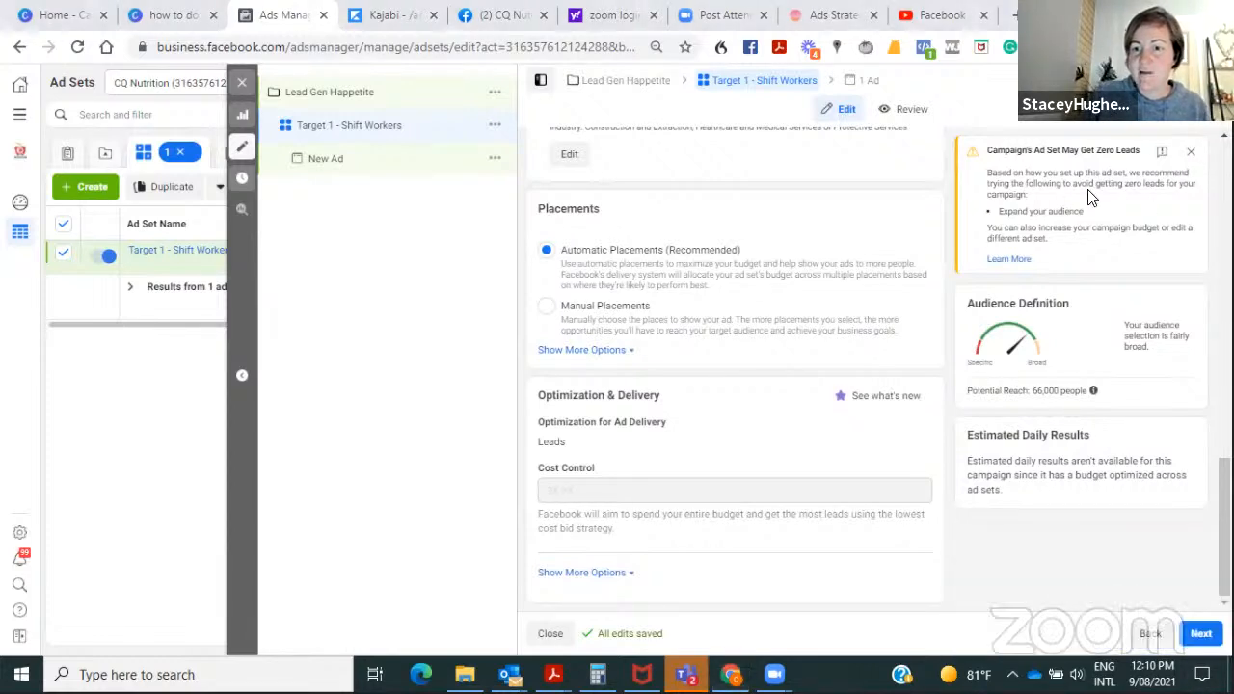
left_click(1194, 156)
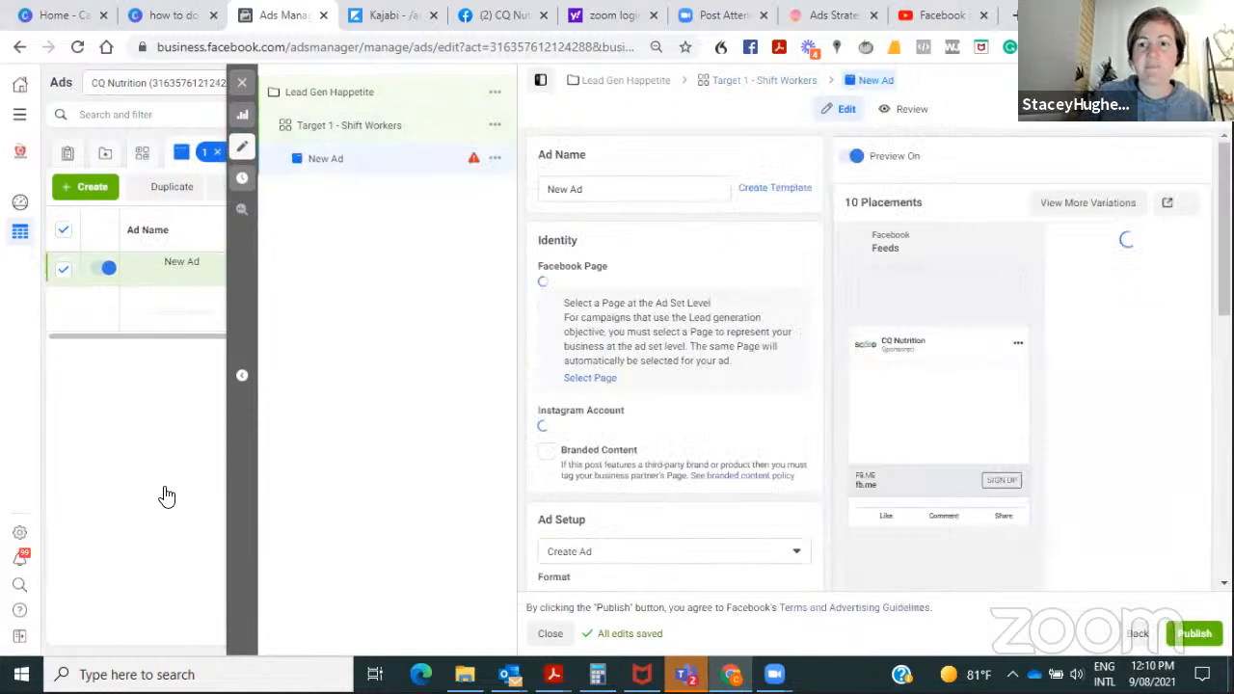
- Rename the new ad as Ad
left_click_drag(608, 187, 499, 200)
type("Ad")
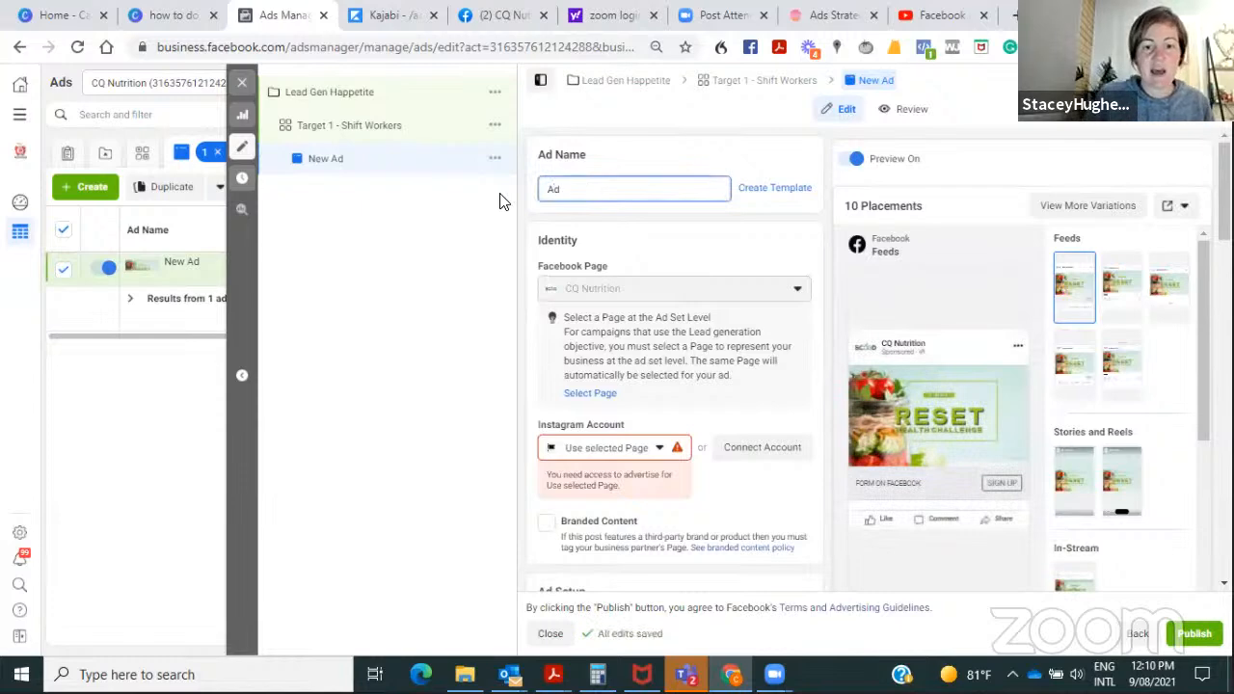
left_click(756, 213)
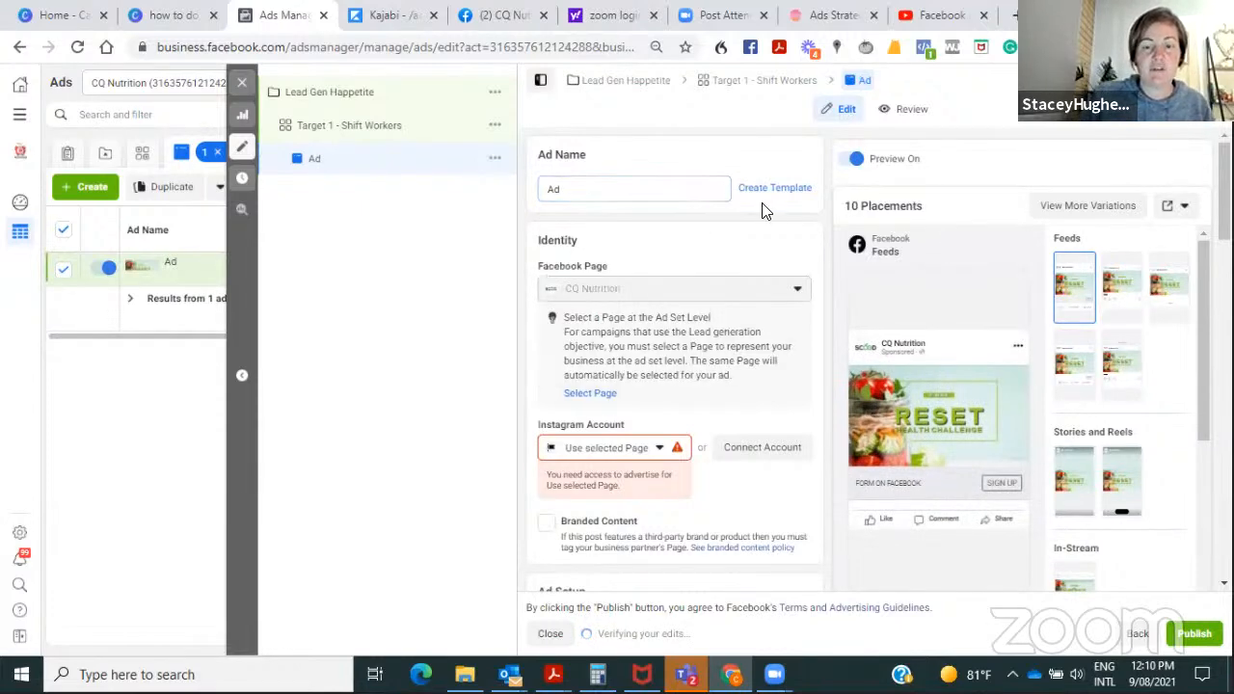
- Set the ad's Instagram account to scood.nutrition
scroll(715, 296, "down", 2)
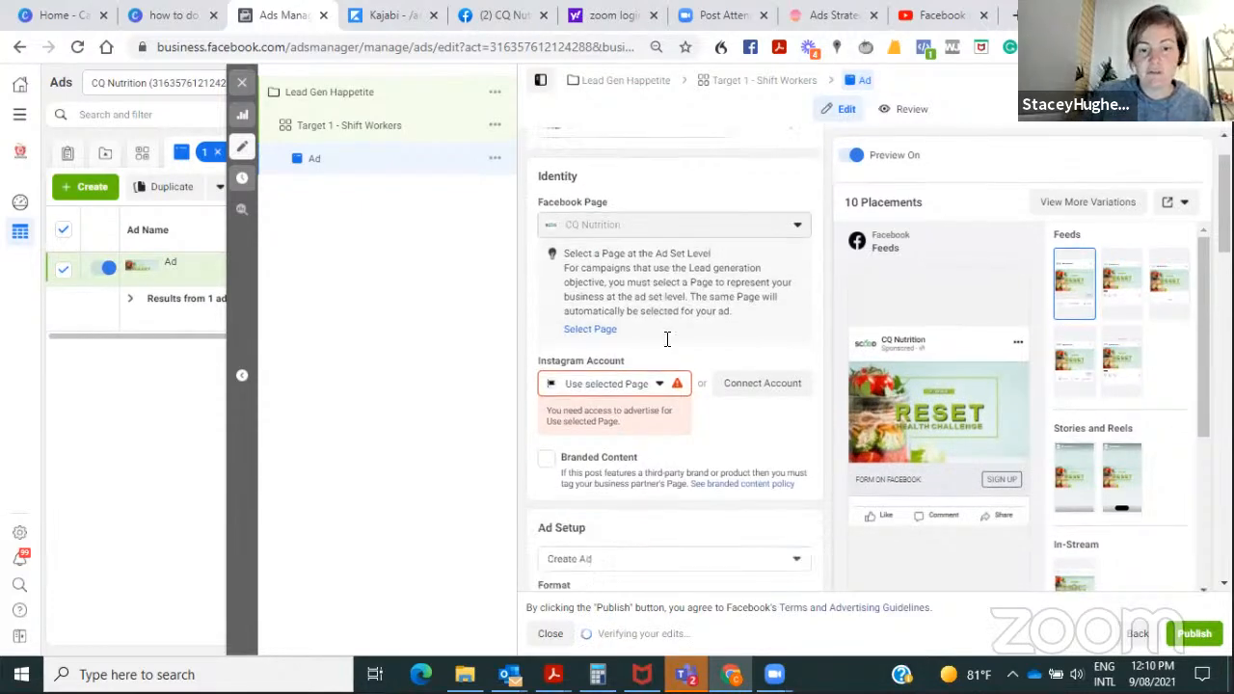
left_click(660, 271)
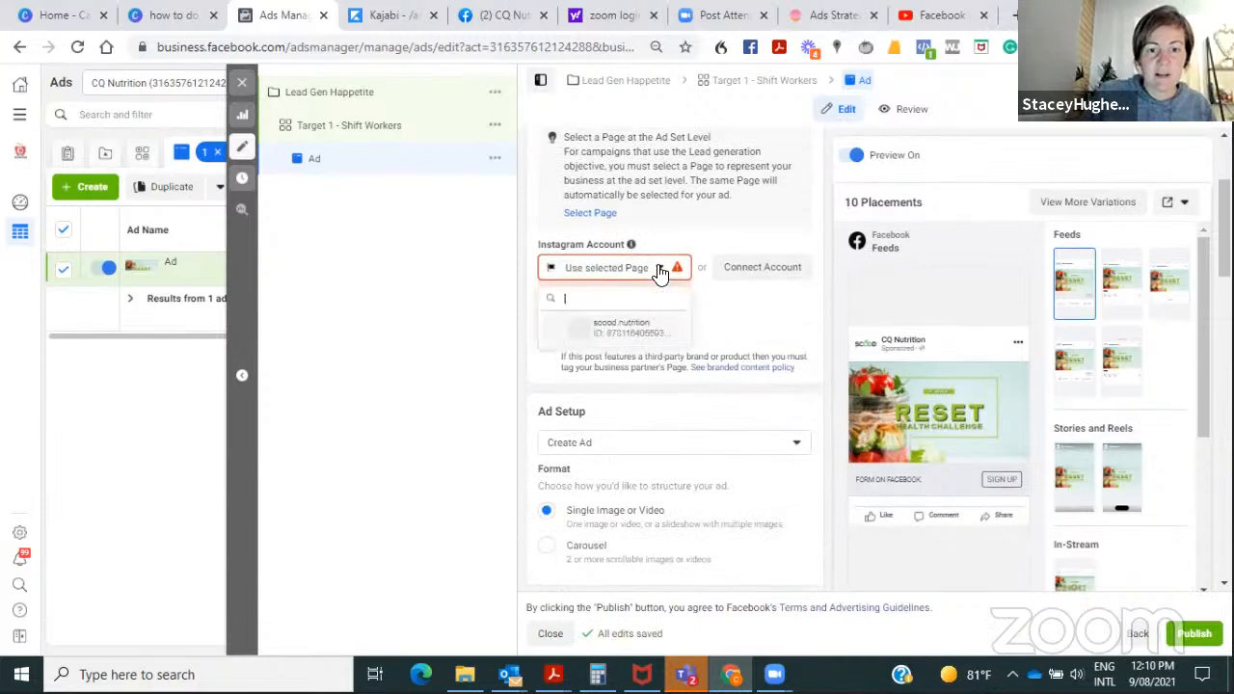
left_click(629, 331)
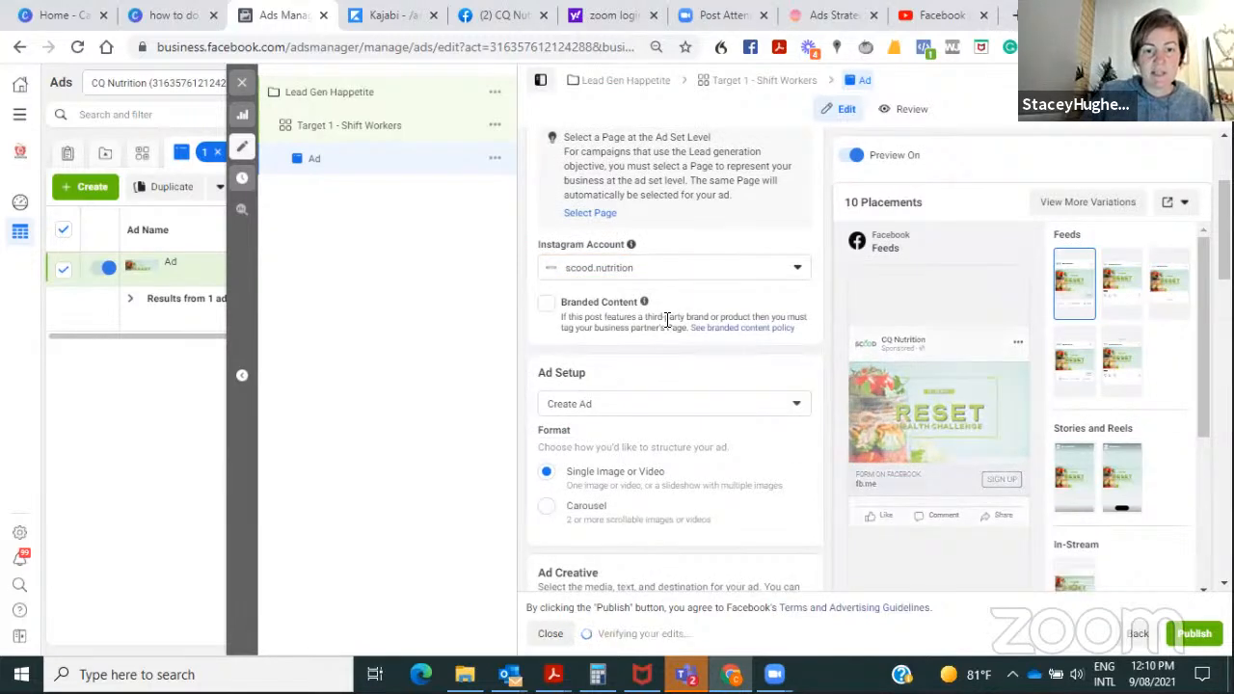
- Remove the ad's existing media and select the Happetite video in the second row of the account videos as its replacement
scroll(664, 324, "down", 2)
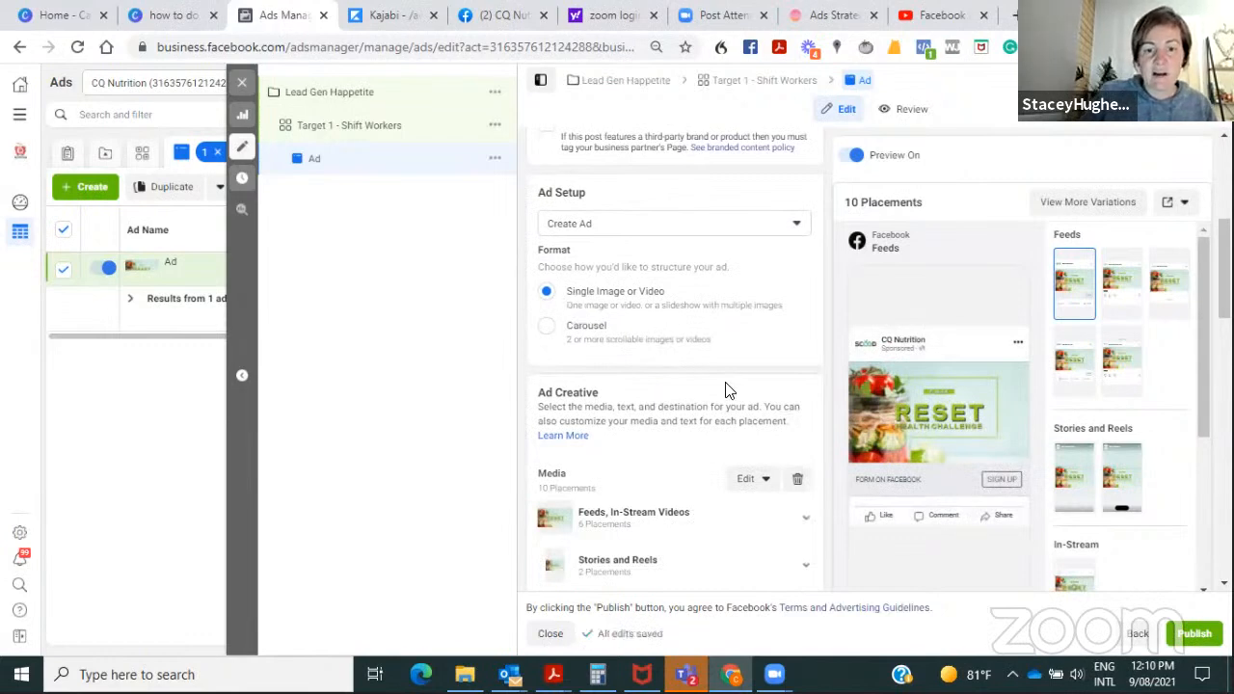
left_click(806, 482)
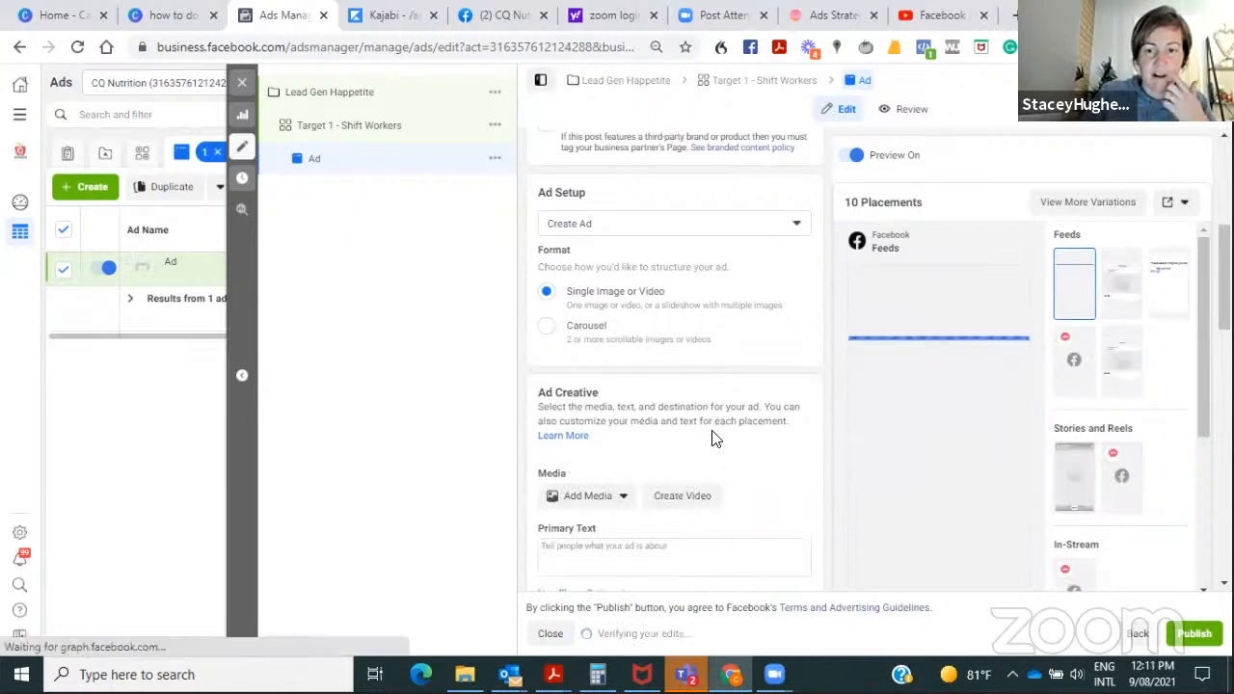
scroll(714, 438, "down", 1)
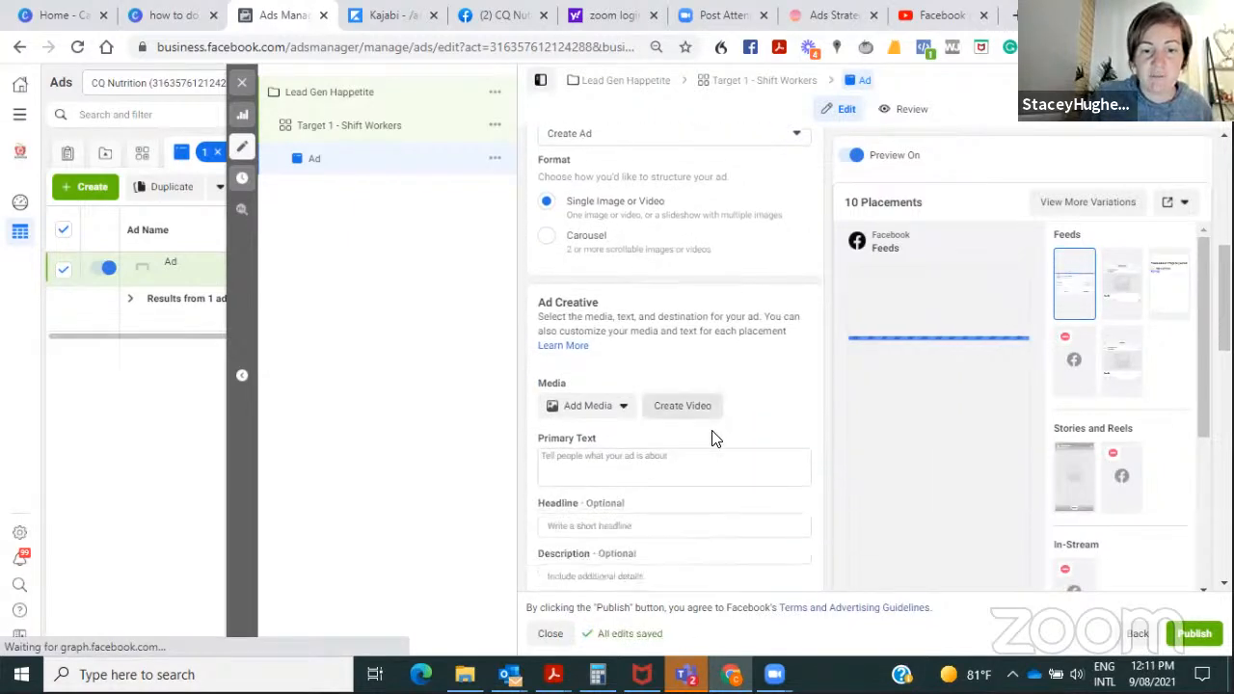
mouse_move(599, 436)
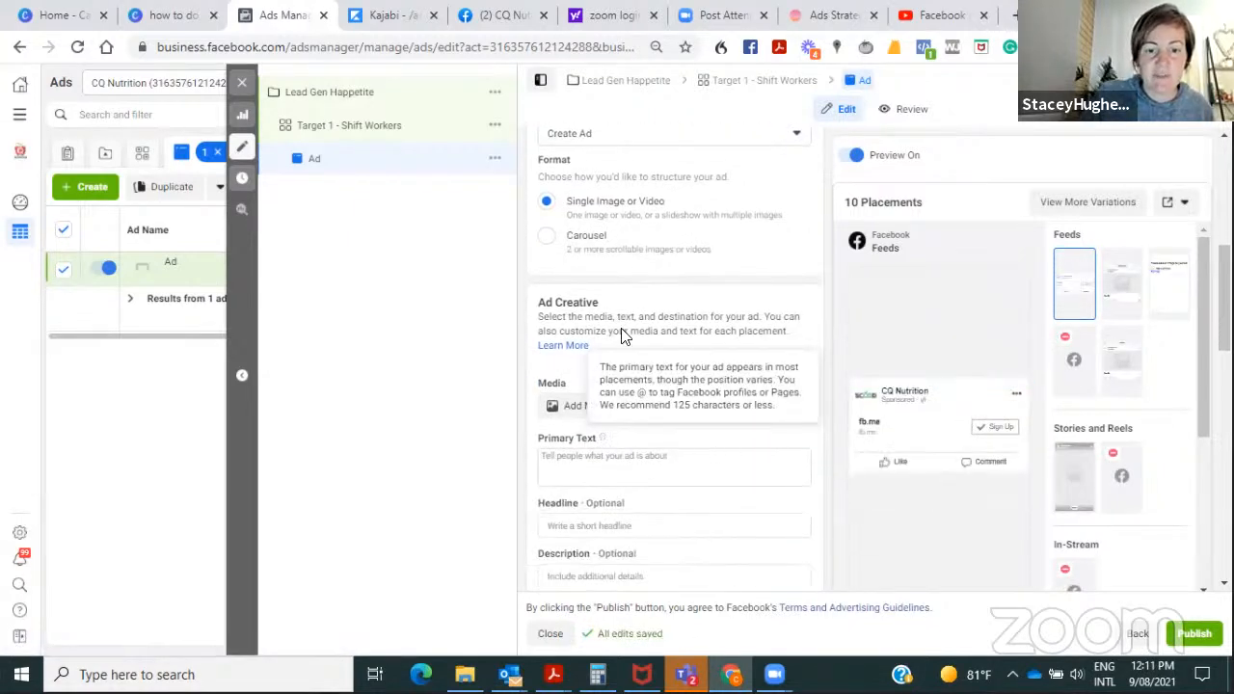
left_click(568, 408)
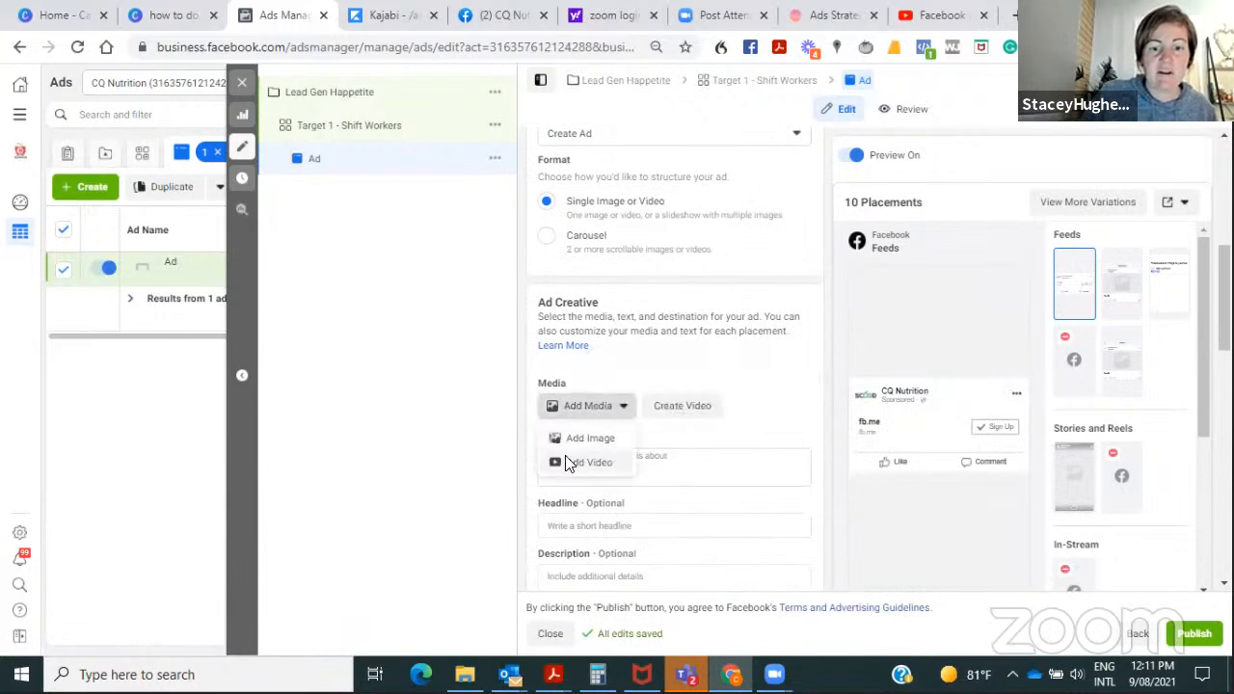
left_click(573, 462)
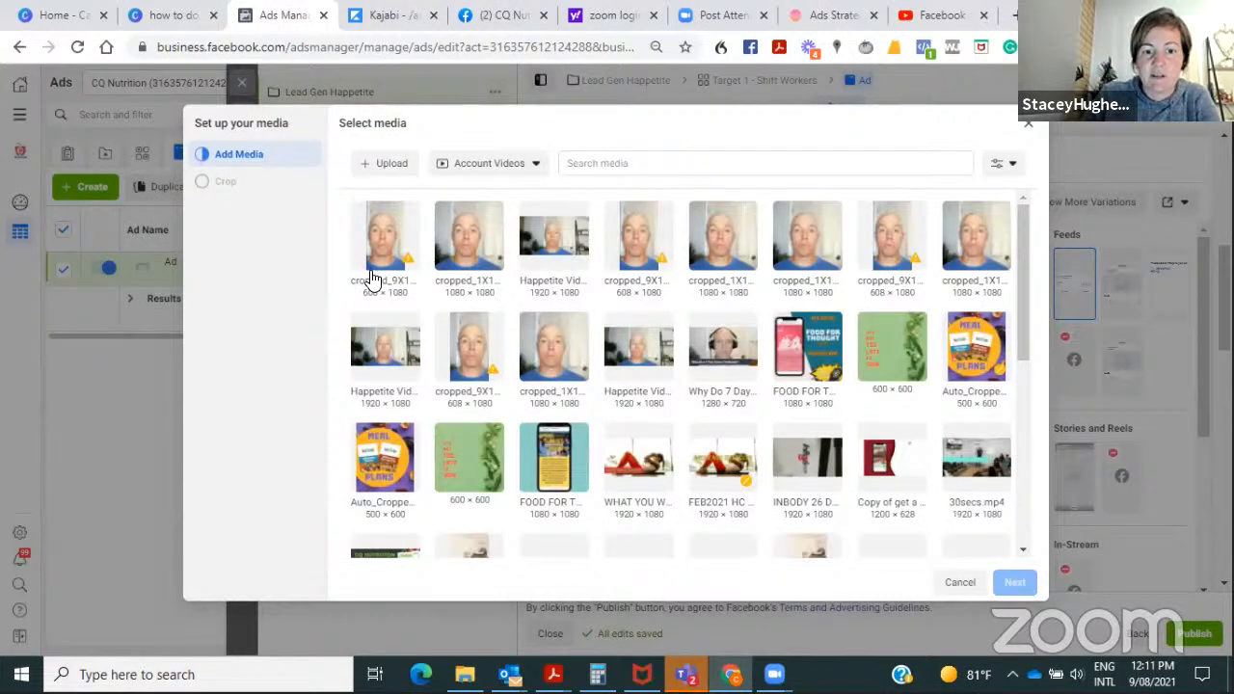
left_click(648, 349)
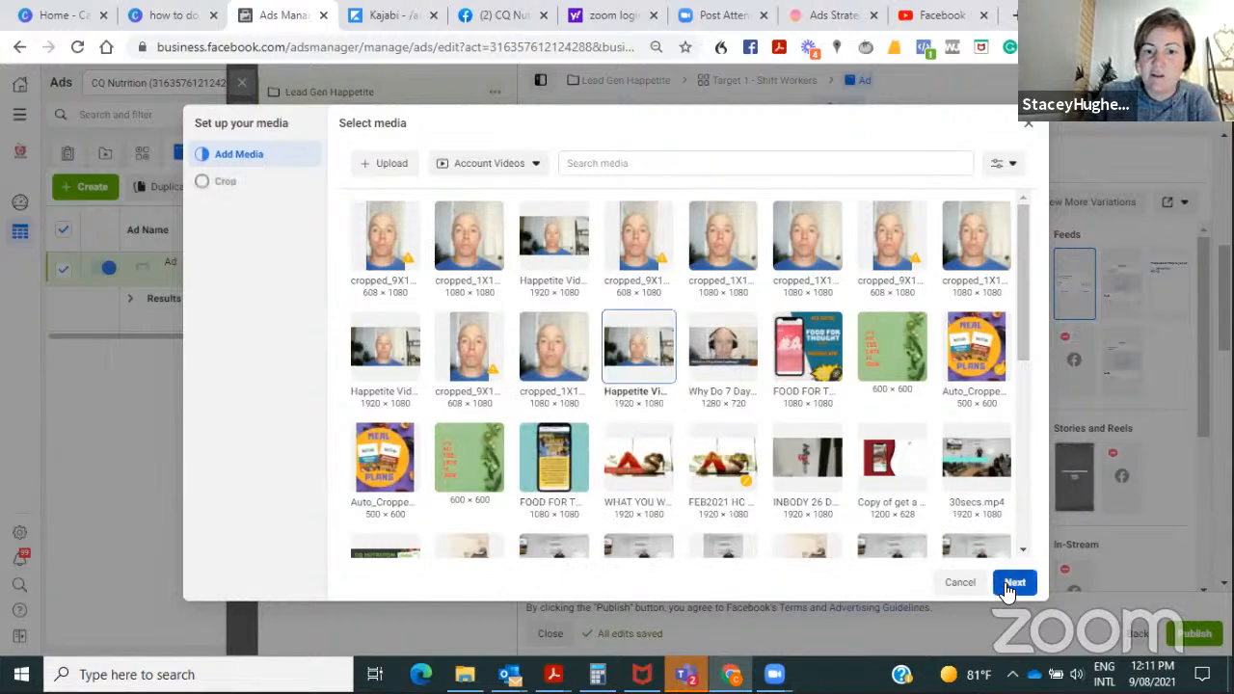
left_click(1010, 584)
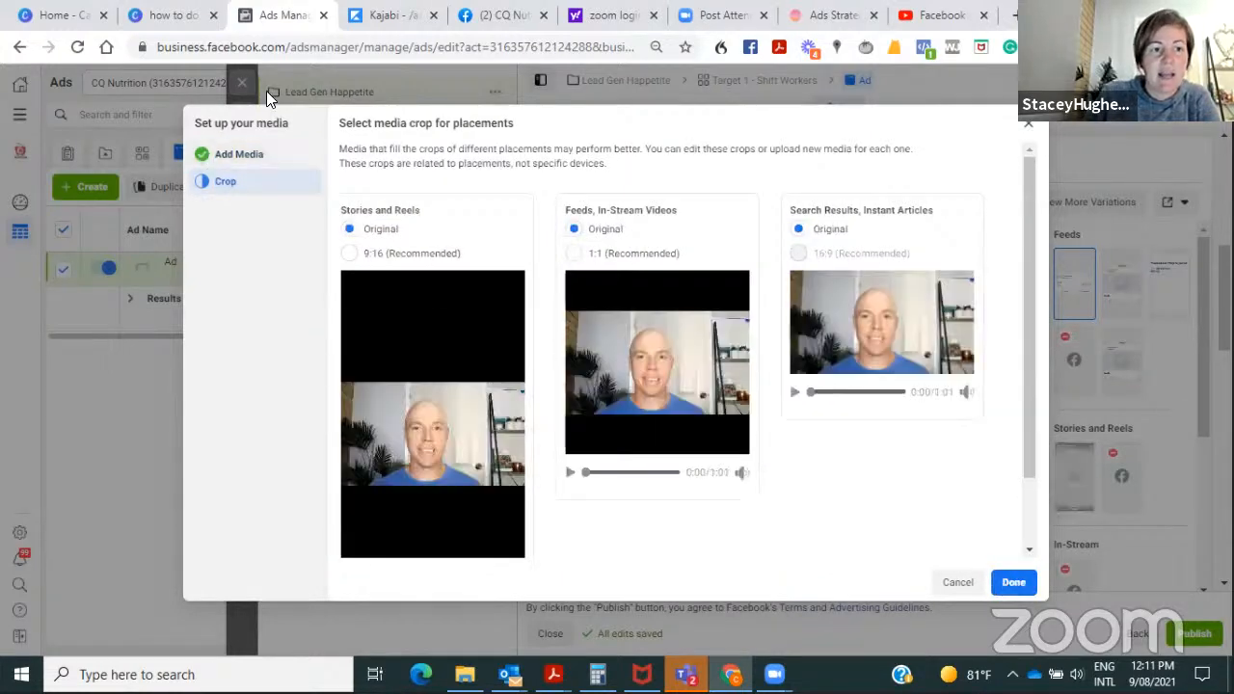
- Crop the video to 9:16 for Stories and Reels and 1:1 for Feeds and In-Stream Videos, and finish the media setup
left_click(349, 254)
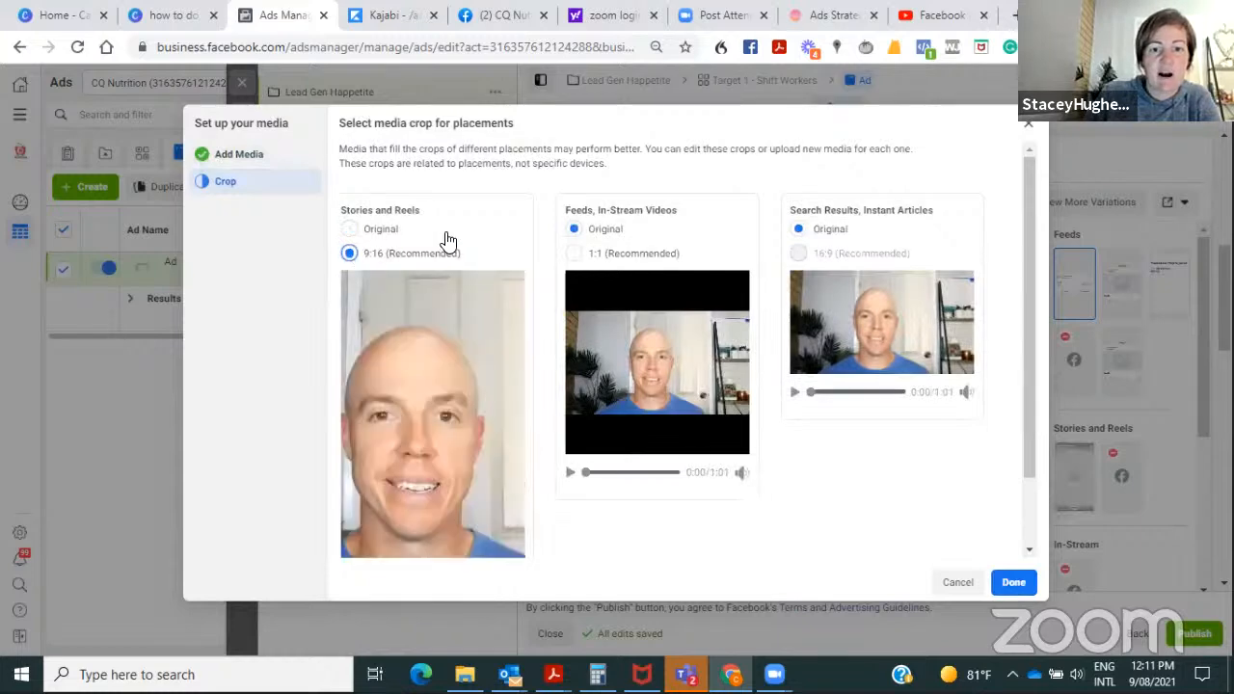
left_click(574, 254)
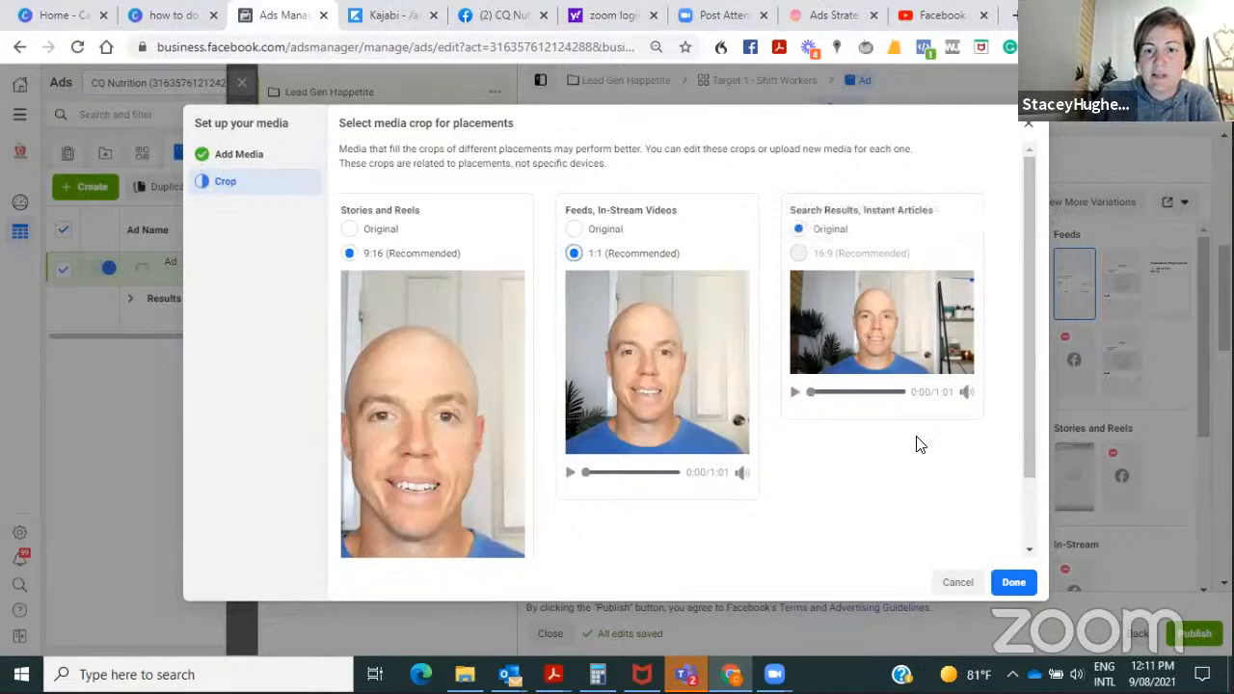
scroll(917, 441, "down", 1)
left_click(1010, 584)
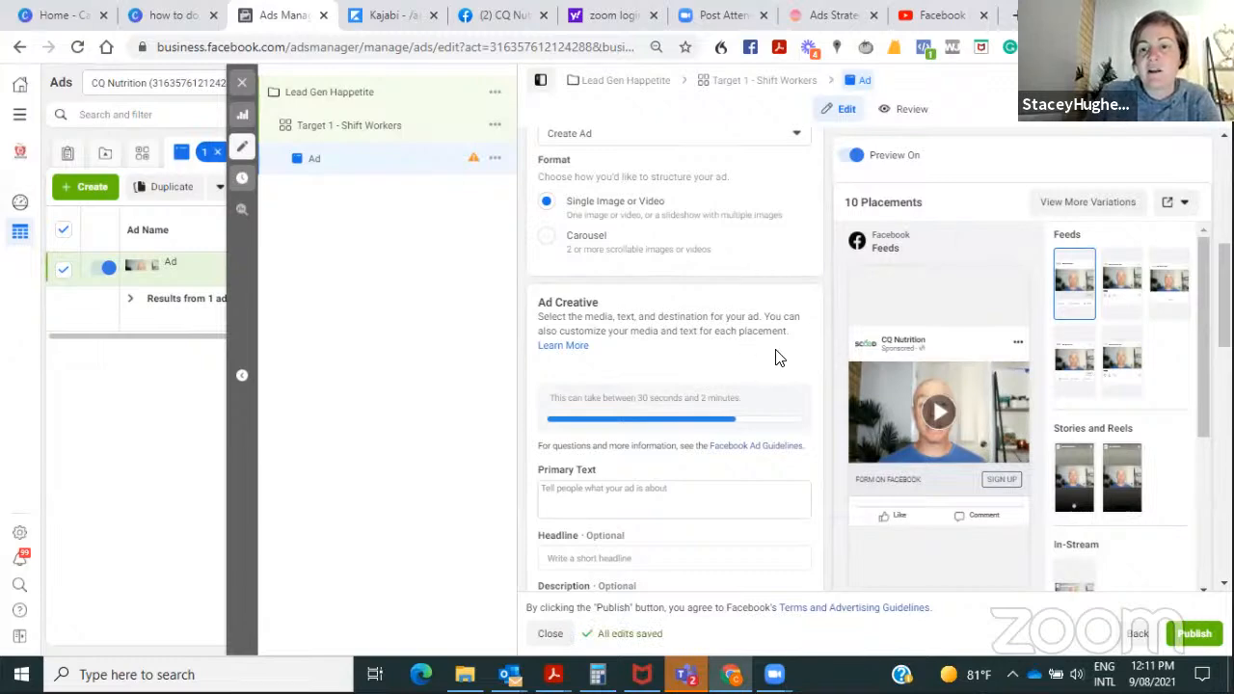
- Start the ad's primary text and open the RECIPE CARD - Lead Gen Campaign document from the Lead Gen Ads folder in Word
scroll(779, 359, "down", 2)
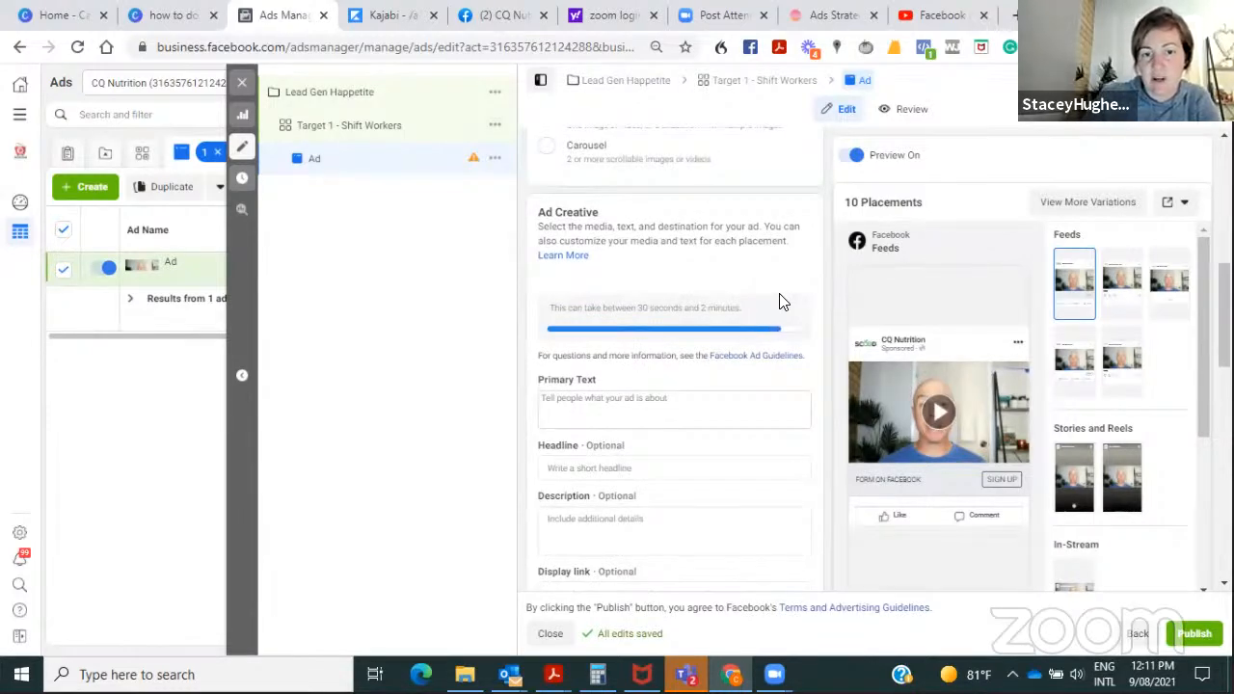
left_click(663, 400)
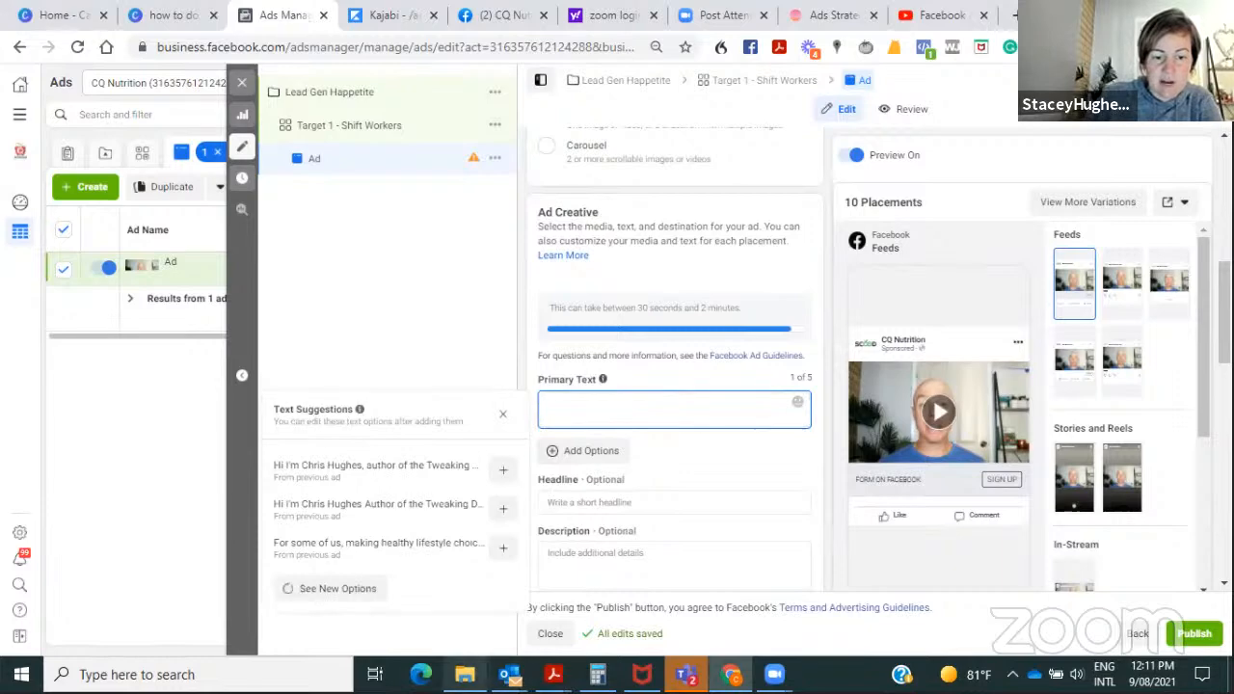
left_click(464, 675)
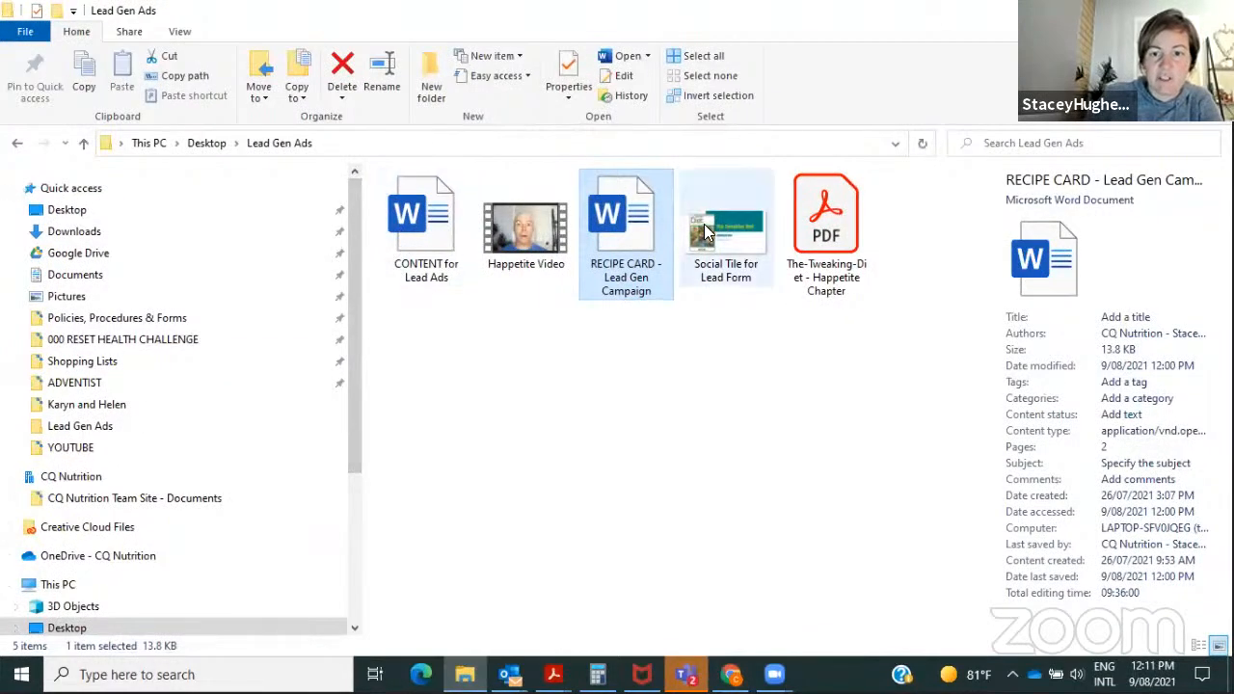
double_click(641, 210)
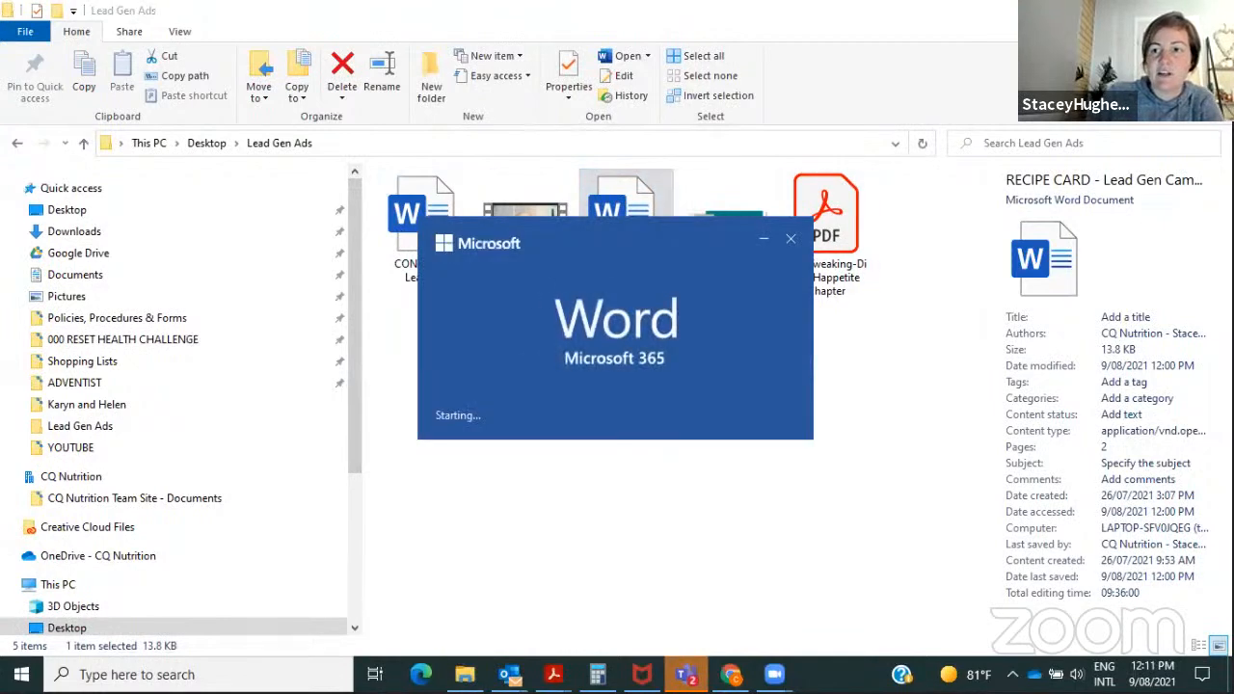
- Copy the three primary text paragraphs from the recipe card document into the ad's primary text in Ads Manager
scroll(750, 437, "down", 7)
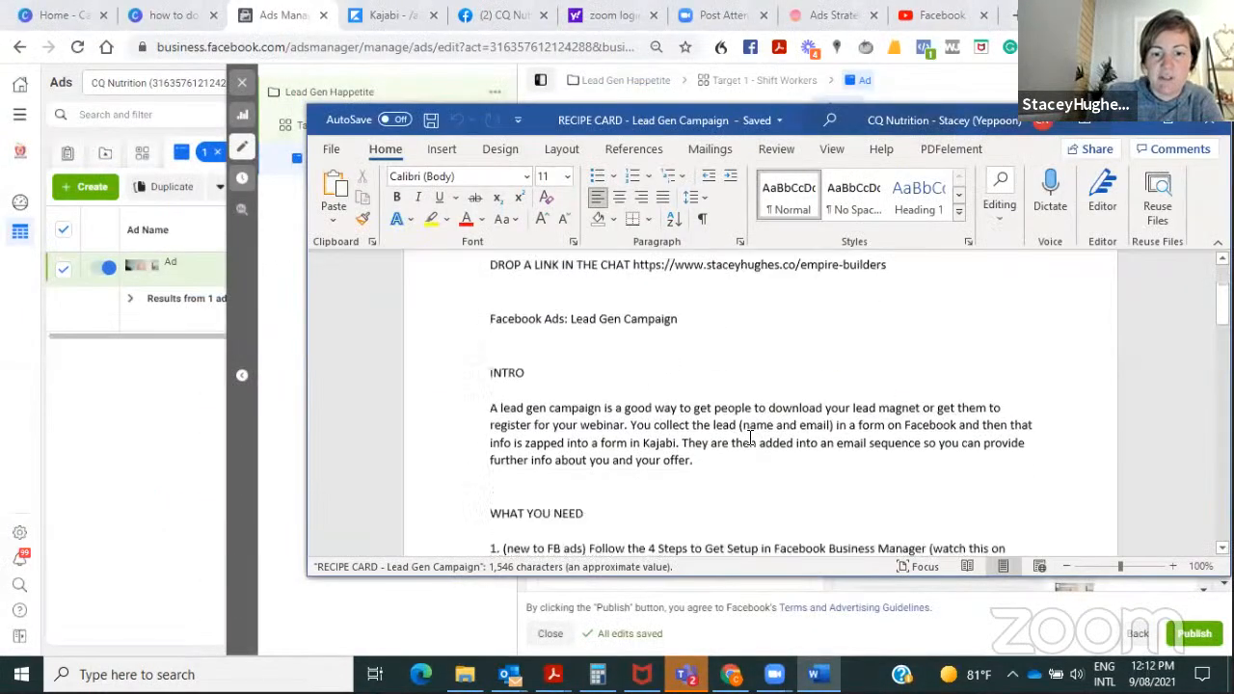
scroll(749, 434, "down", 2)
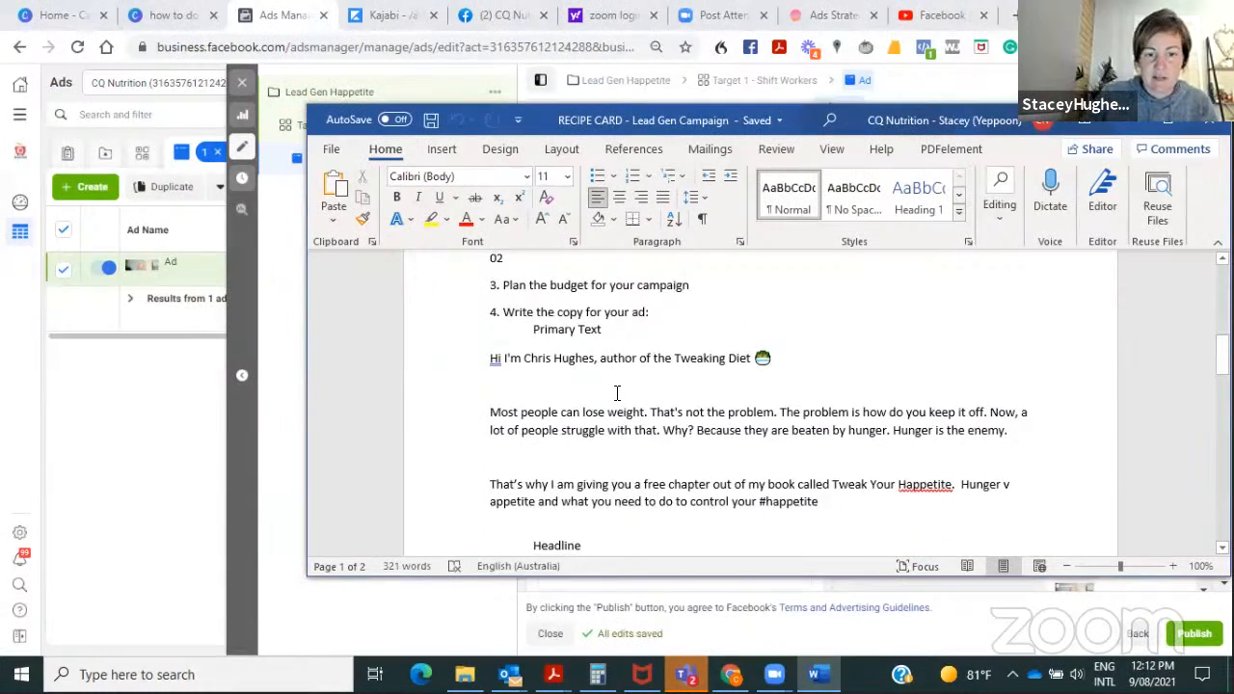
left_click_drag(493, 358, 852, 505)
key("ctrl+c")
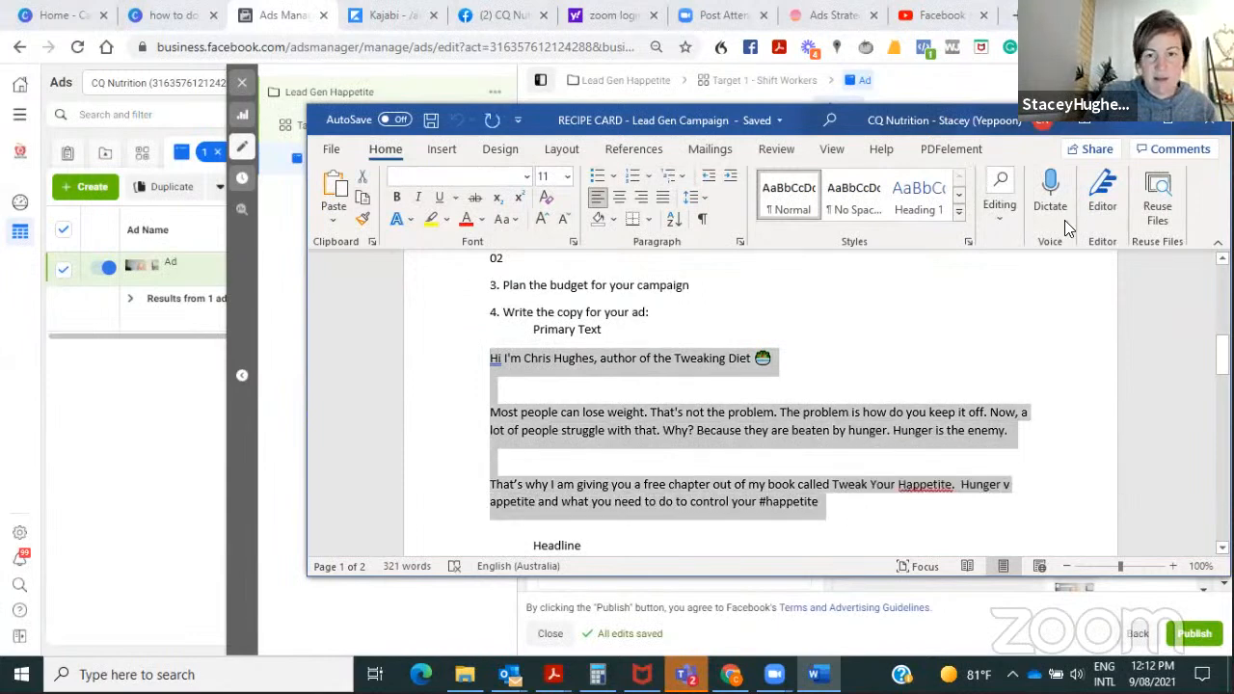
left_click(1124, 119)
left_click(607, 419)
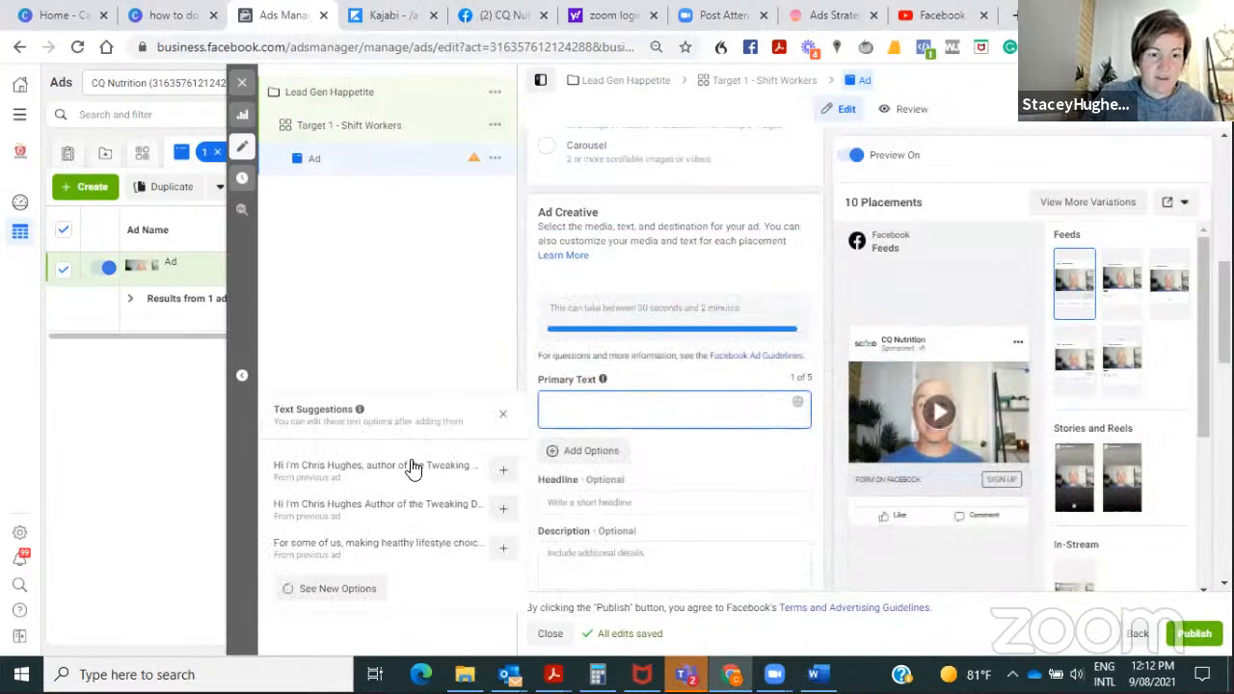
key("ctrl+v")
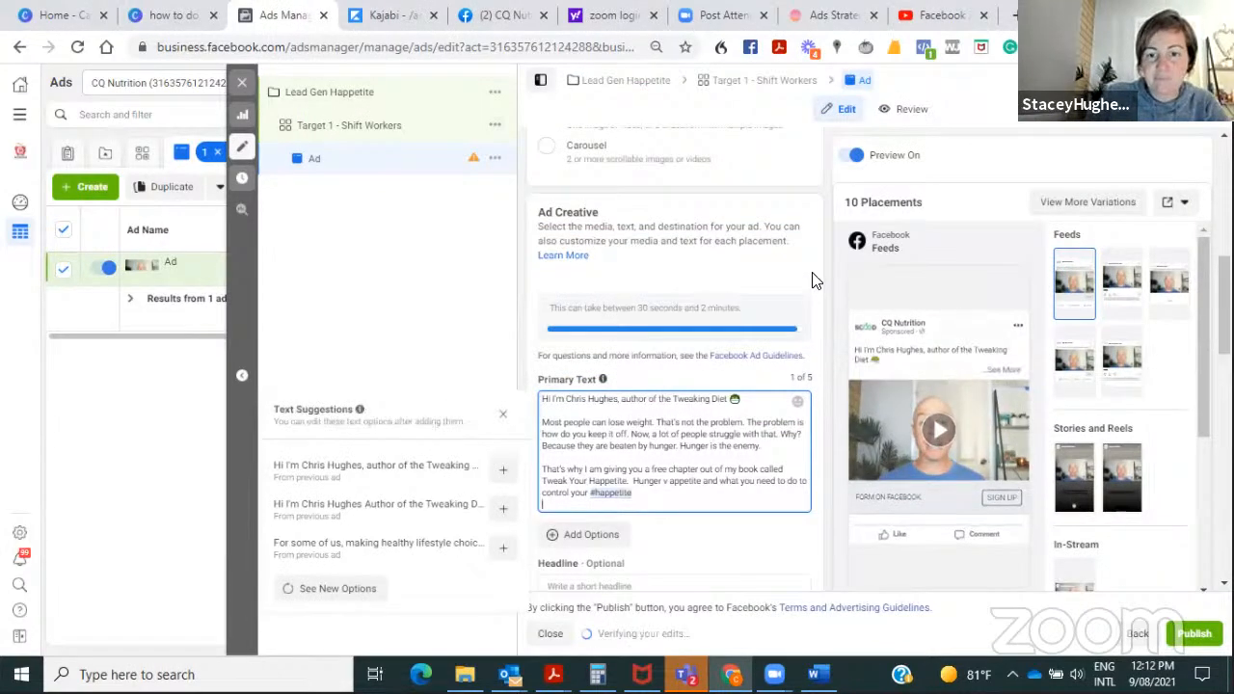
- Add a second primary text option containing the same copied ad text
scroll(811, 280, "down", 2)
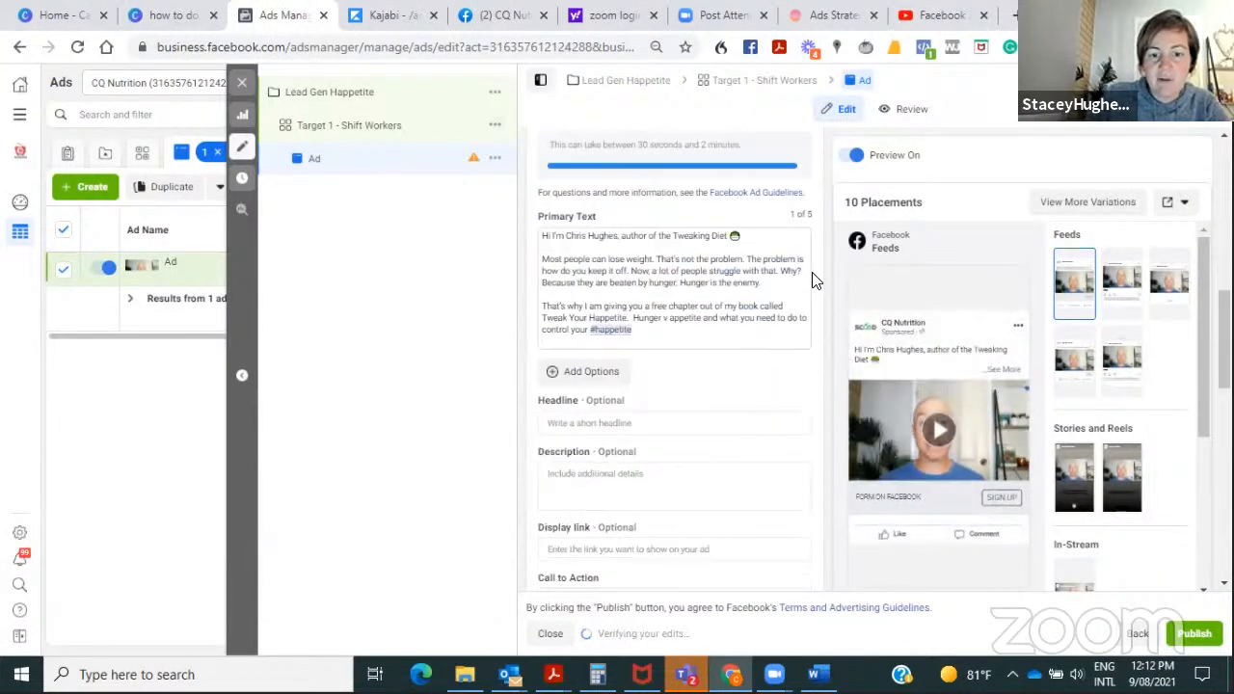
left_click(553, 356)
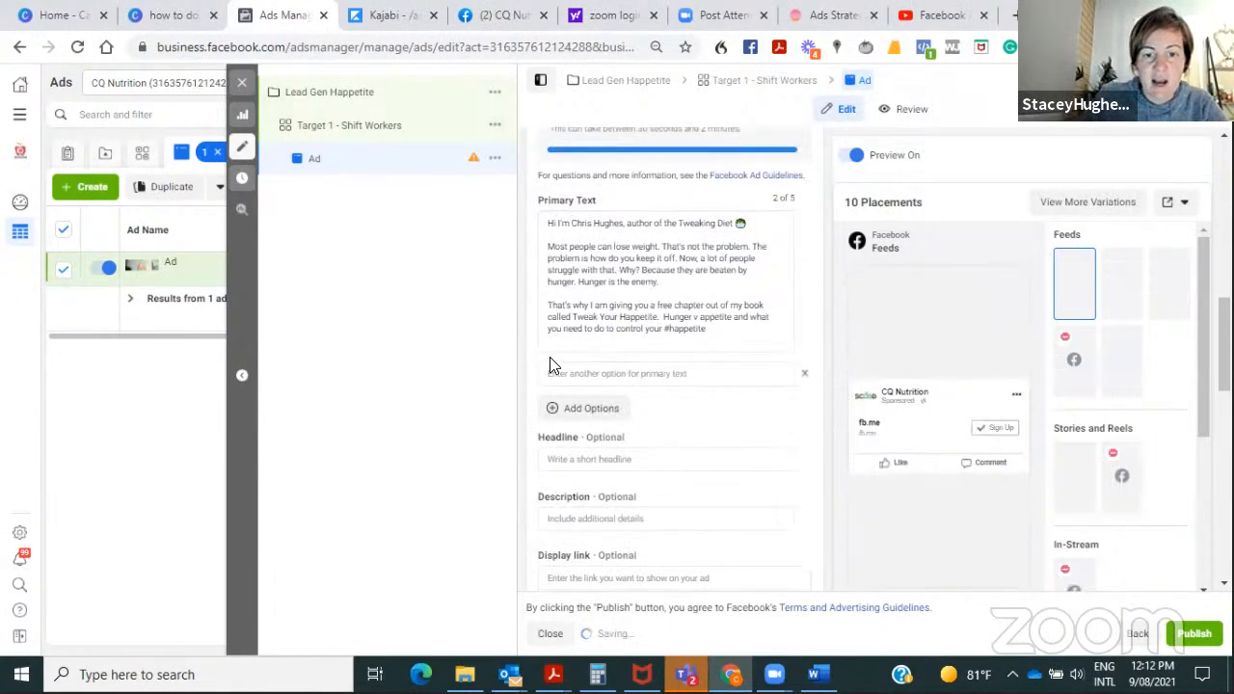
type("Hi I'm Chris Hughes, author of the Tweaking Diet 🤓  Most people can lose weight. That's not the problem. The problem is how do you keep it off. Now, a lot of people struggle with that. Why? Because they are beaten by hunger. Hunger is the enemy.  That's why I am giving you a free chapter out of my book called Tweak Your Happetite.  Hunger v appetite and what you need to do to control your #happetite")
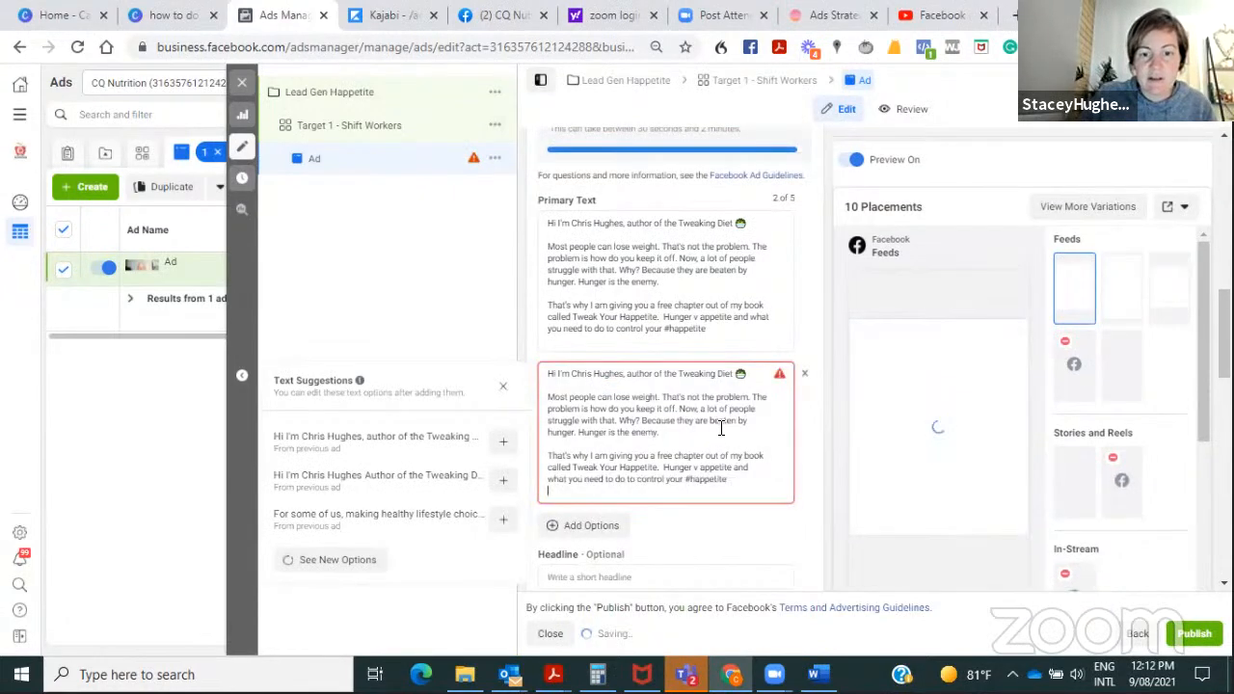
- Delete the "Most people can lose weight" paragraph from the second primary text option
left_click_drag(661, 433, 546, 397)
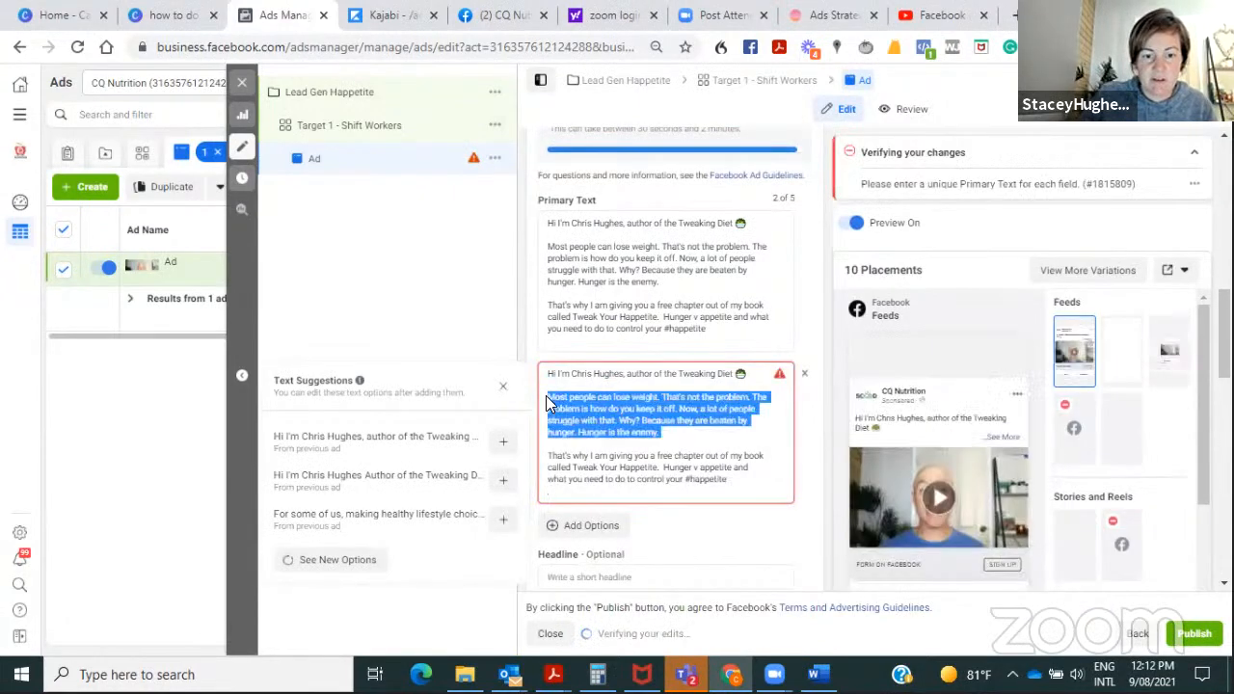
key("BackSpace")
key("Delete")
key("Delete")
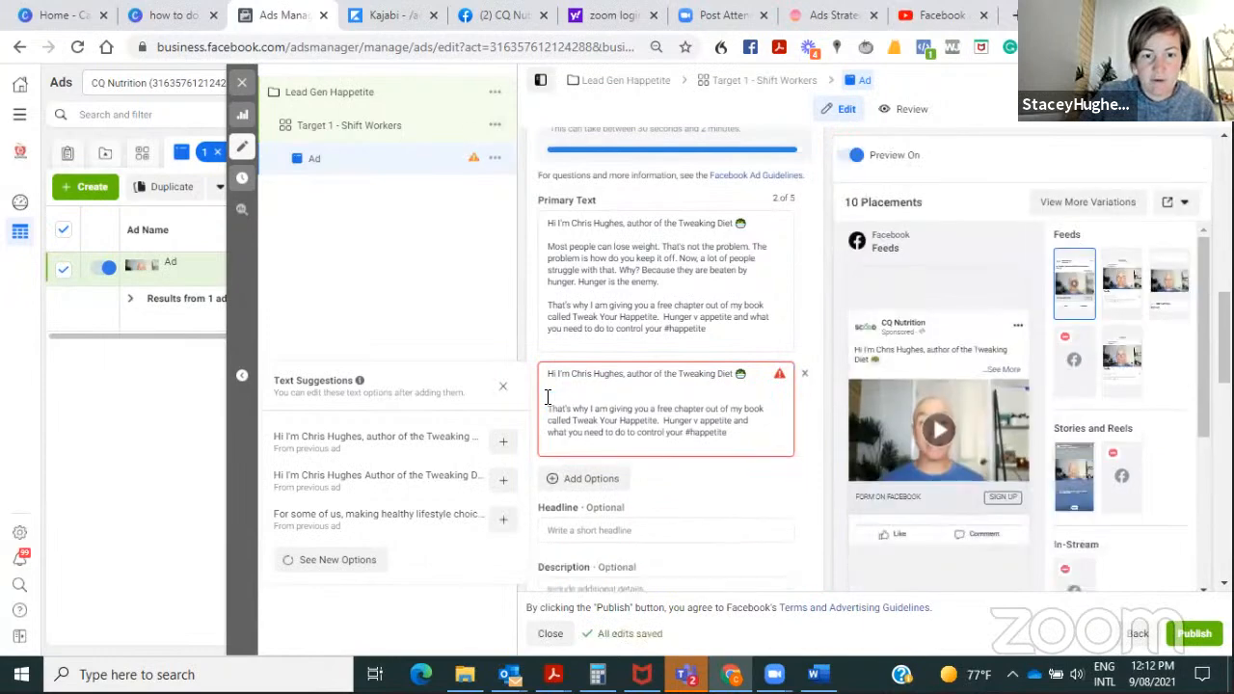
- Remove the extra blank line and the words "That's why" so the second option's last paragraph starts with "I am giving you"
left_click_drag(588, 397, 548, 400)
left_click(547, 400)
key("Delete")
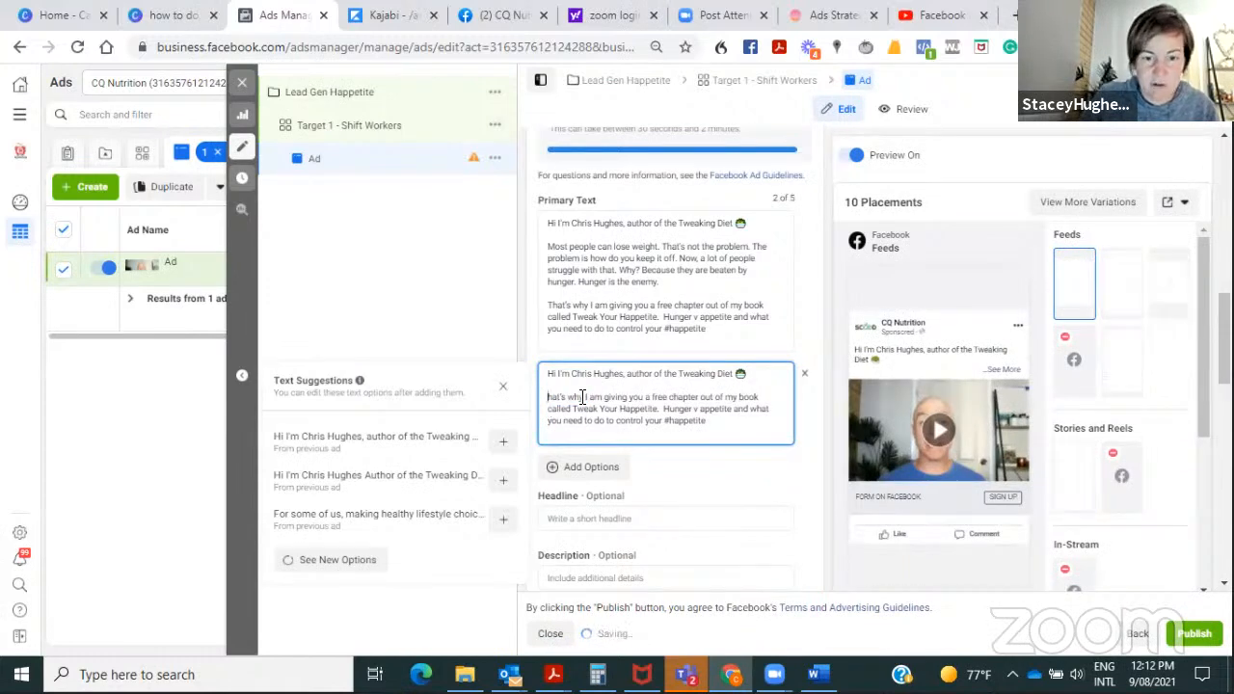
left_click_drag(554, 397, 532, 399)
key("Delete")
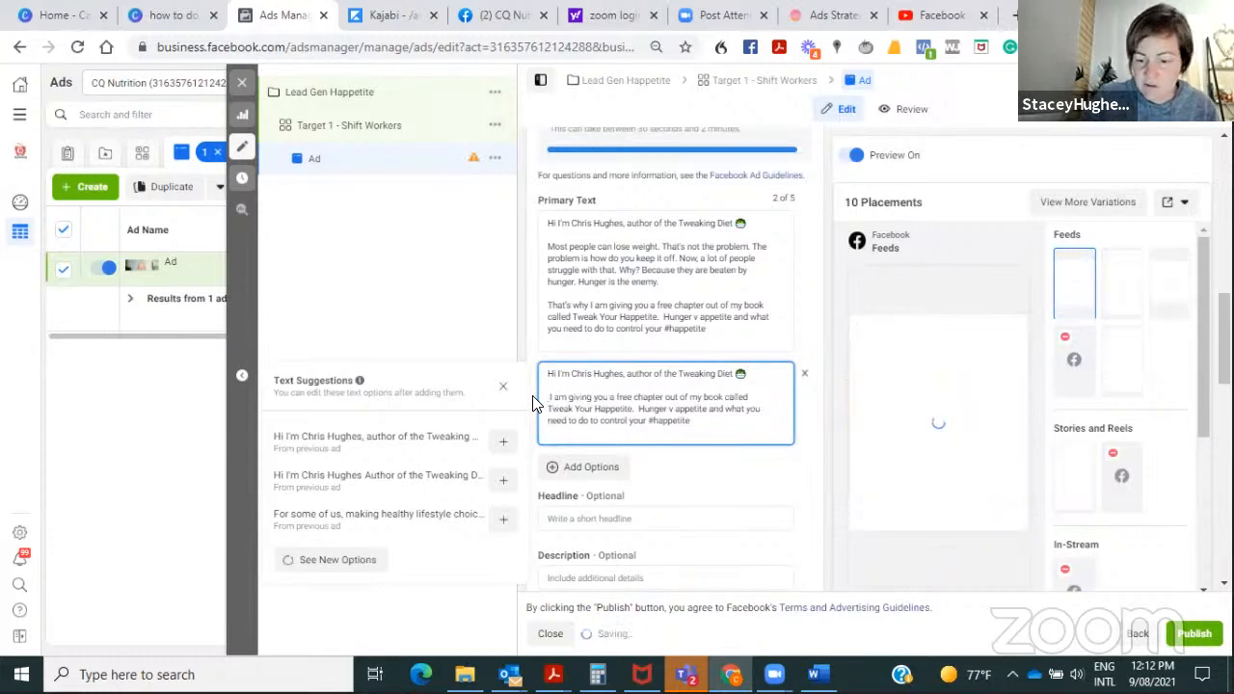
key("Delete")
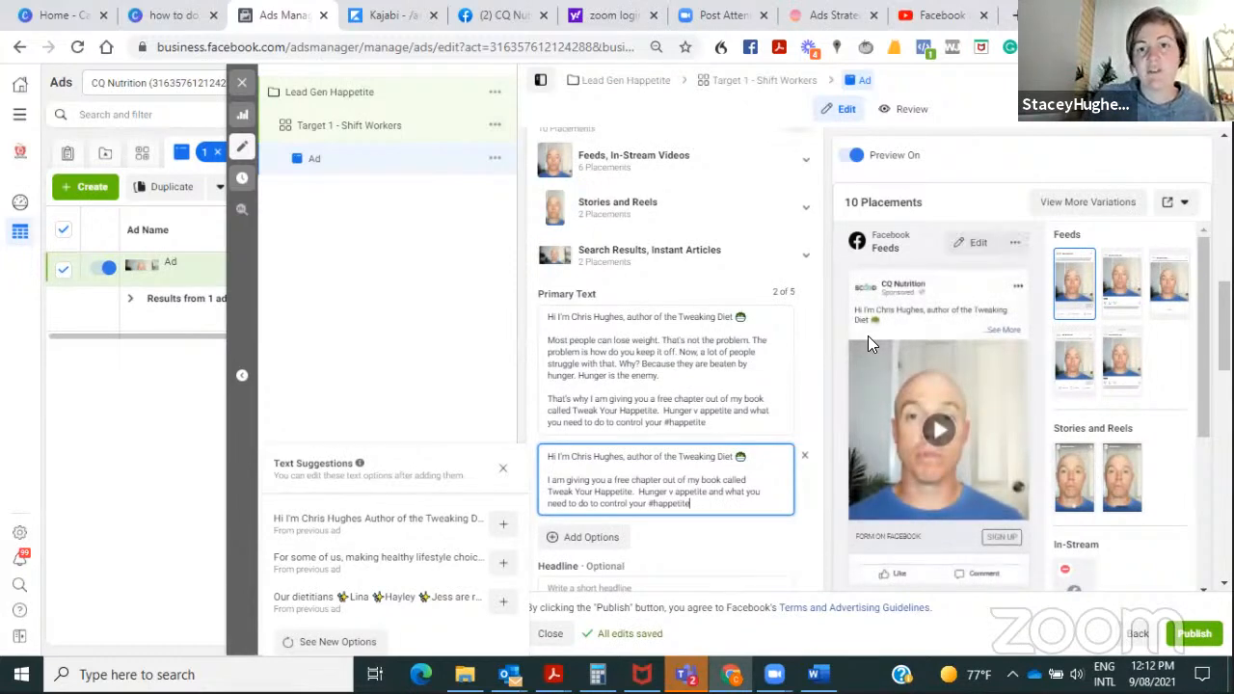
- Copy the headline The Tweaking Diet Book from the Word recipe card into the ad's headline in Ads Manager
scroll(769, 349, "down", 2)
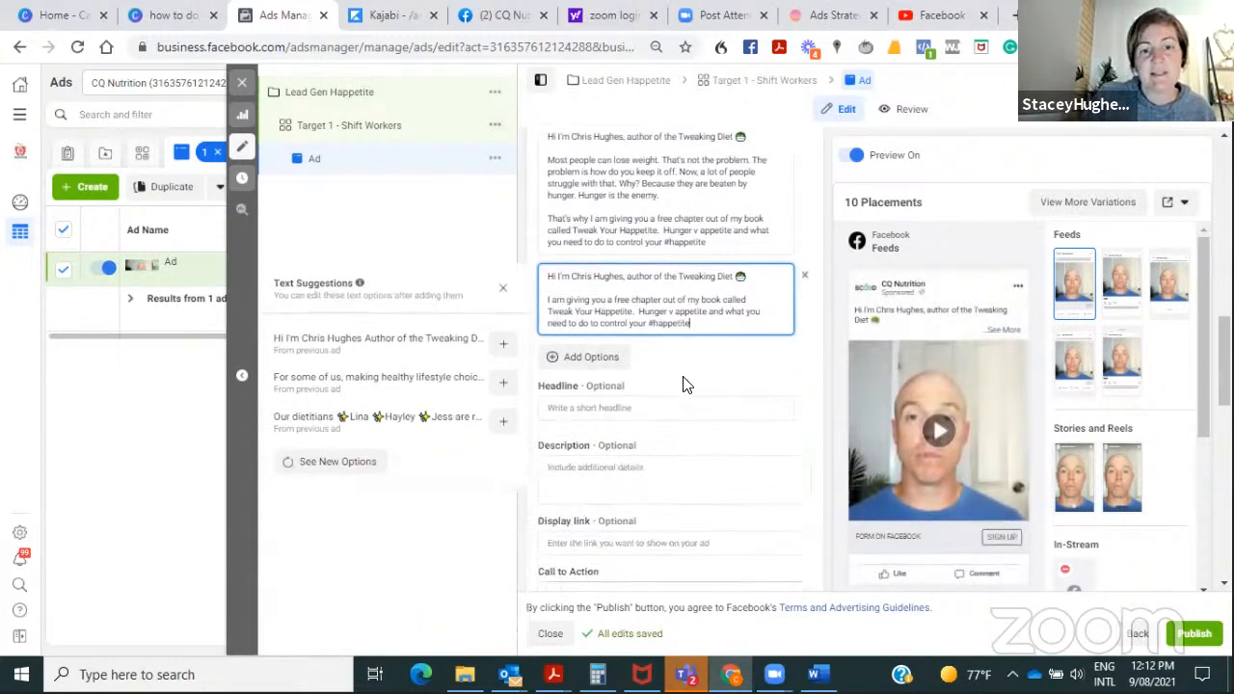
left_click(806, 356)
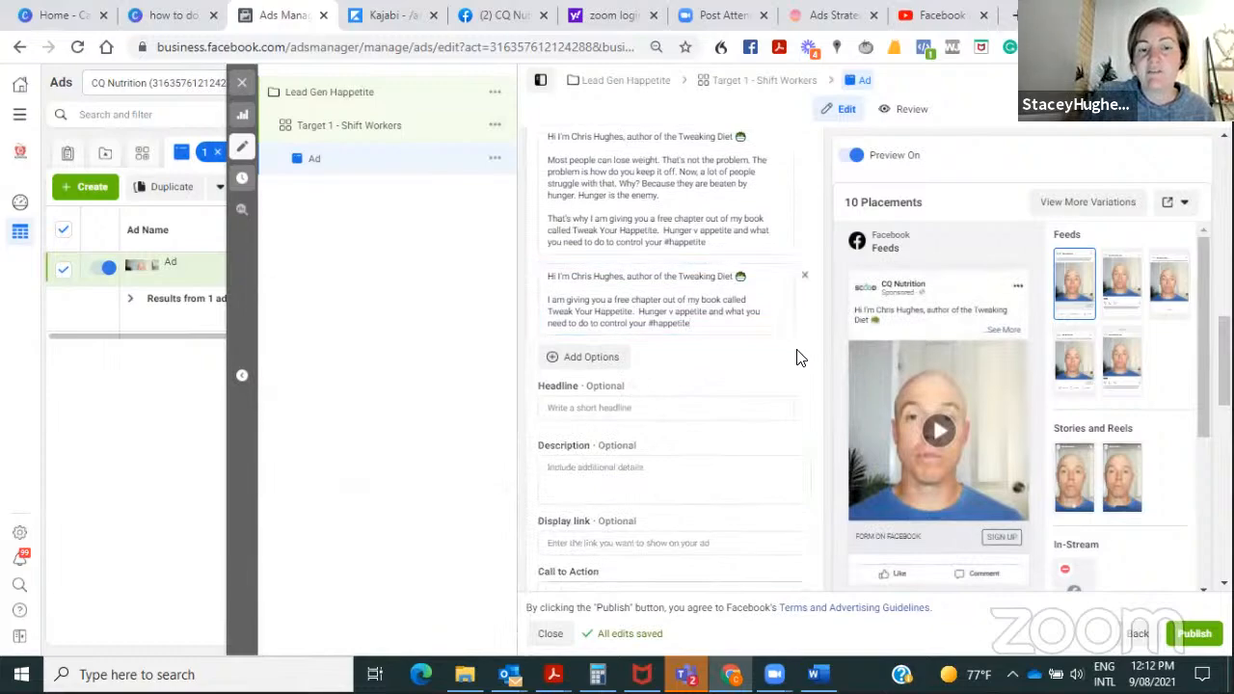
left_click(621, 411)
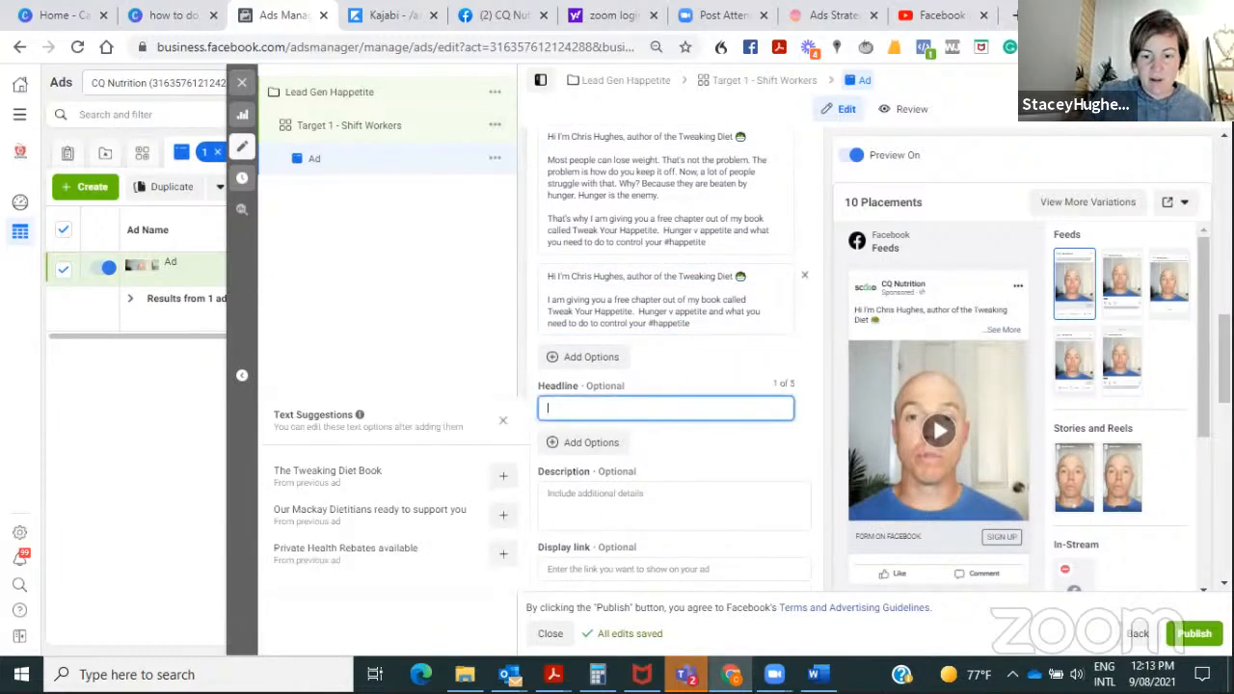
left_click(818, 675)
scroll(778, 399, "down", 5)
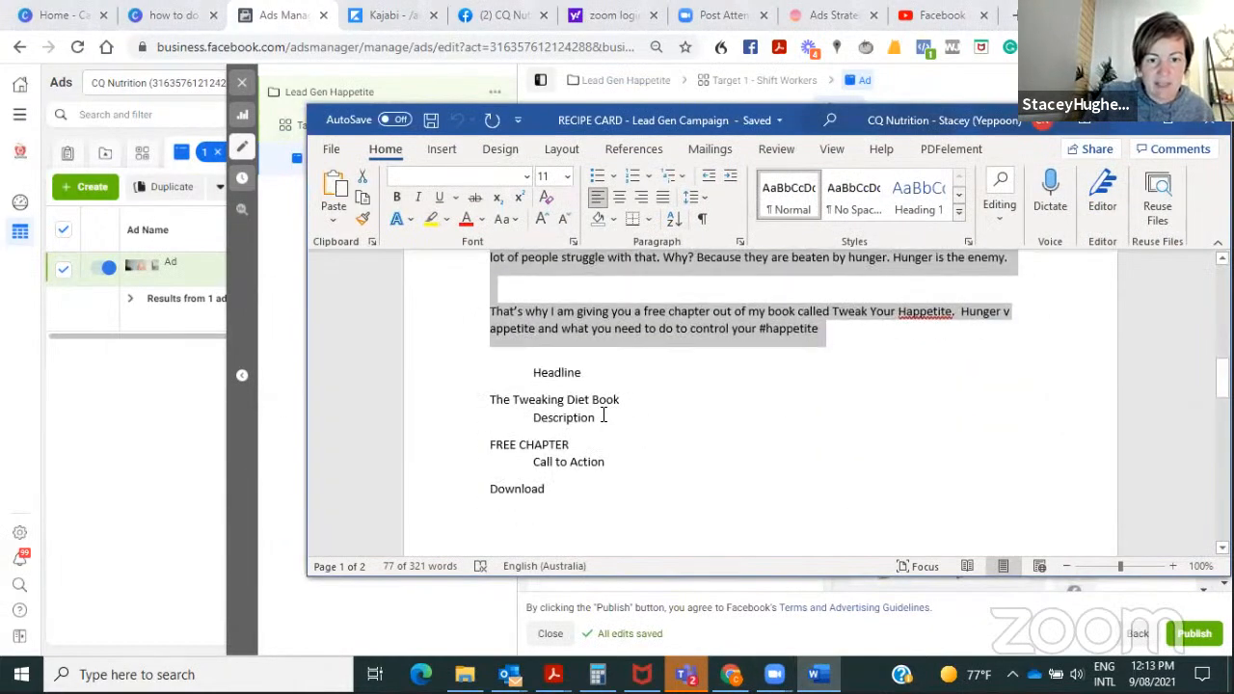
left_click_drag(626, 399, 490, 399)
key("ctrl+c")
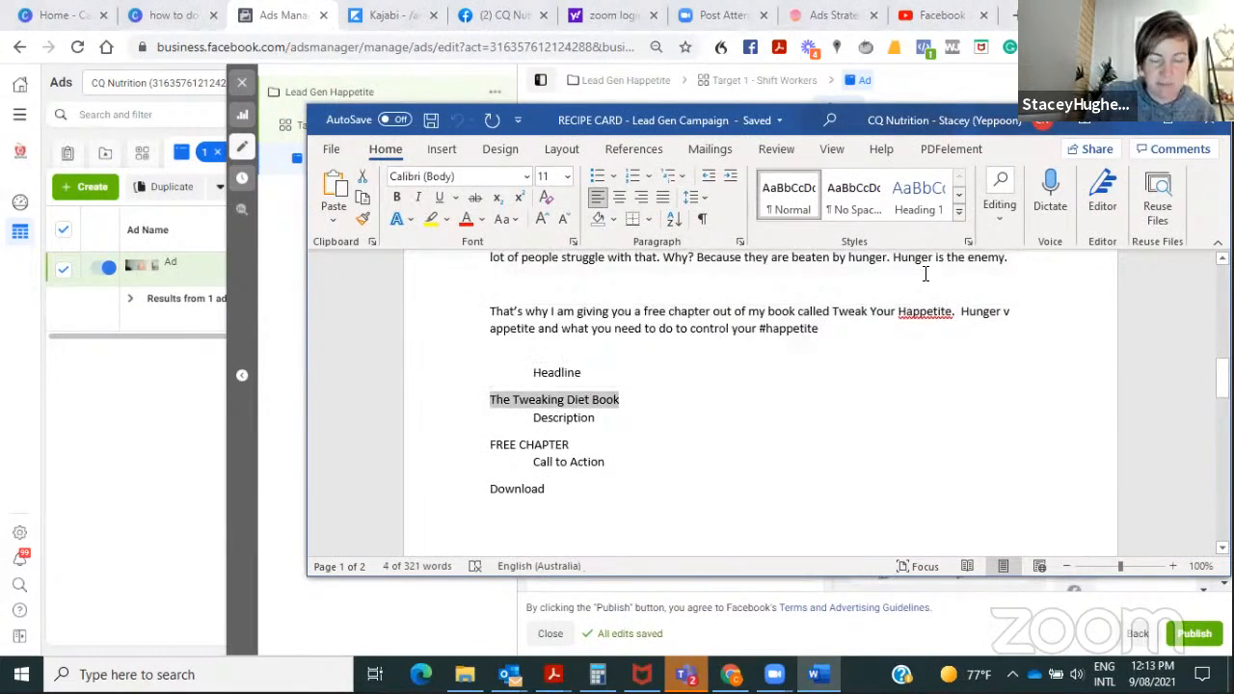
key("alt+Tab")
key("ctrl+v")
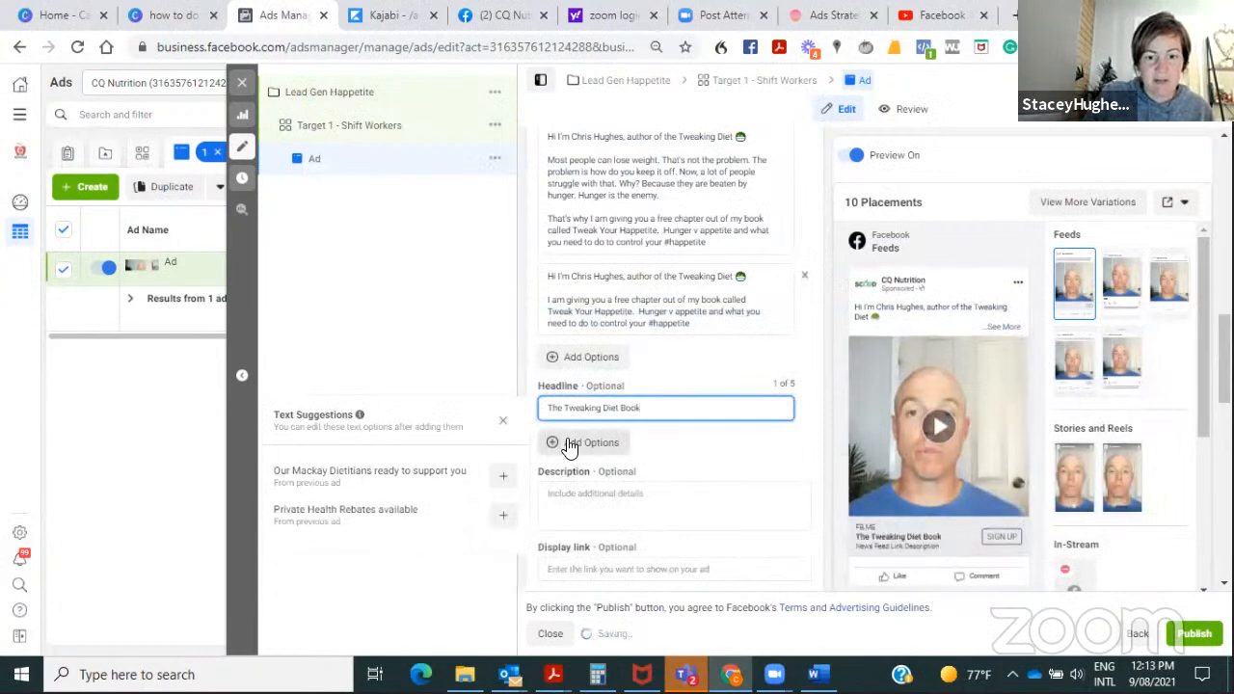
- Add a second headline option to the ad reading "Free Chappter"
left_click(567, 442)
type("F")
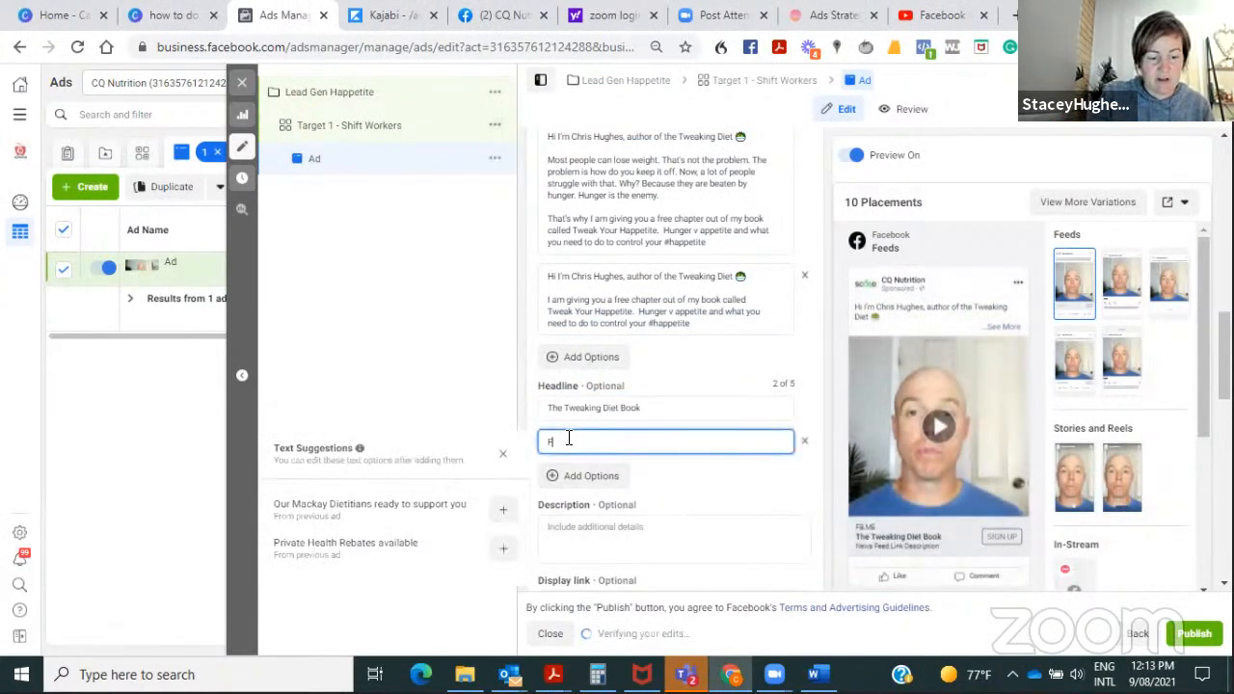
type("ree Chappter")
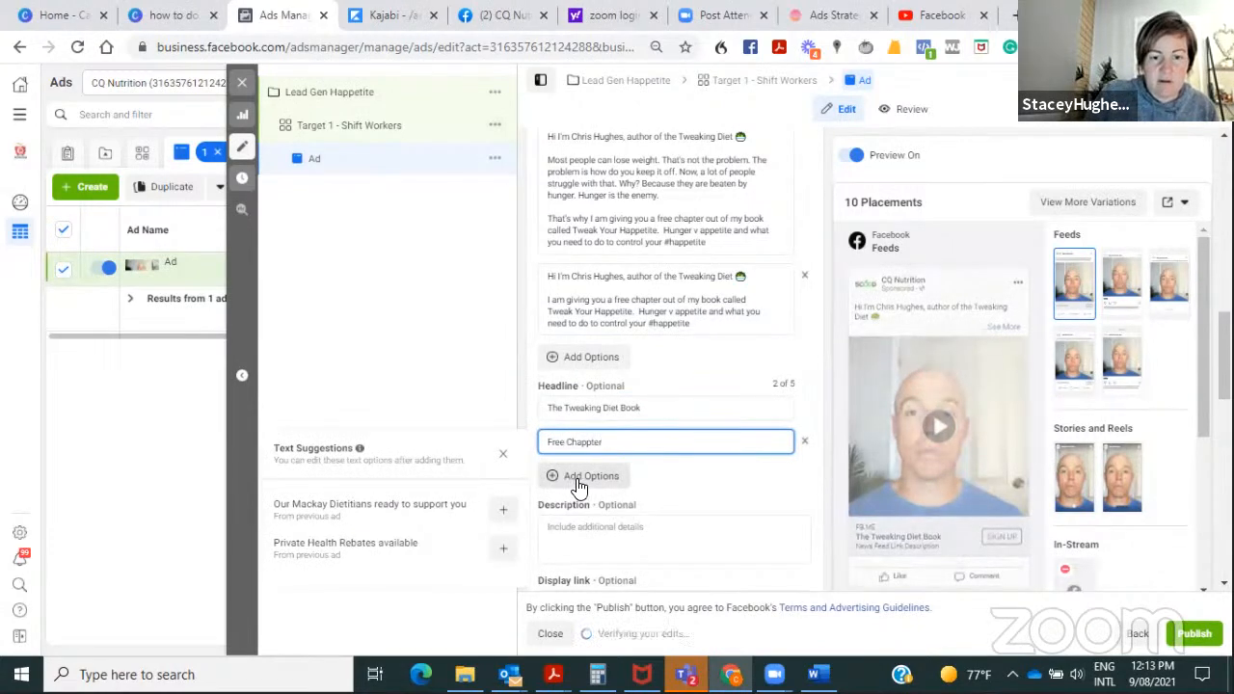
- Check the description copy in the Word recipe card and enter "Free Chapter" as the ad's description in Ads Manager
scroll(655, 433, "down", 1)
left_click(593, 439)
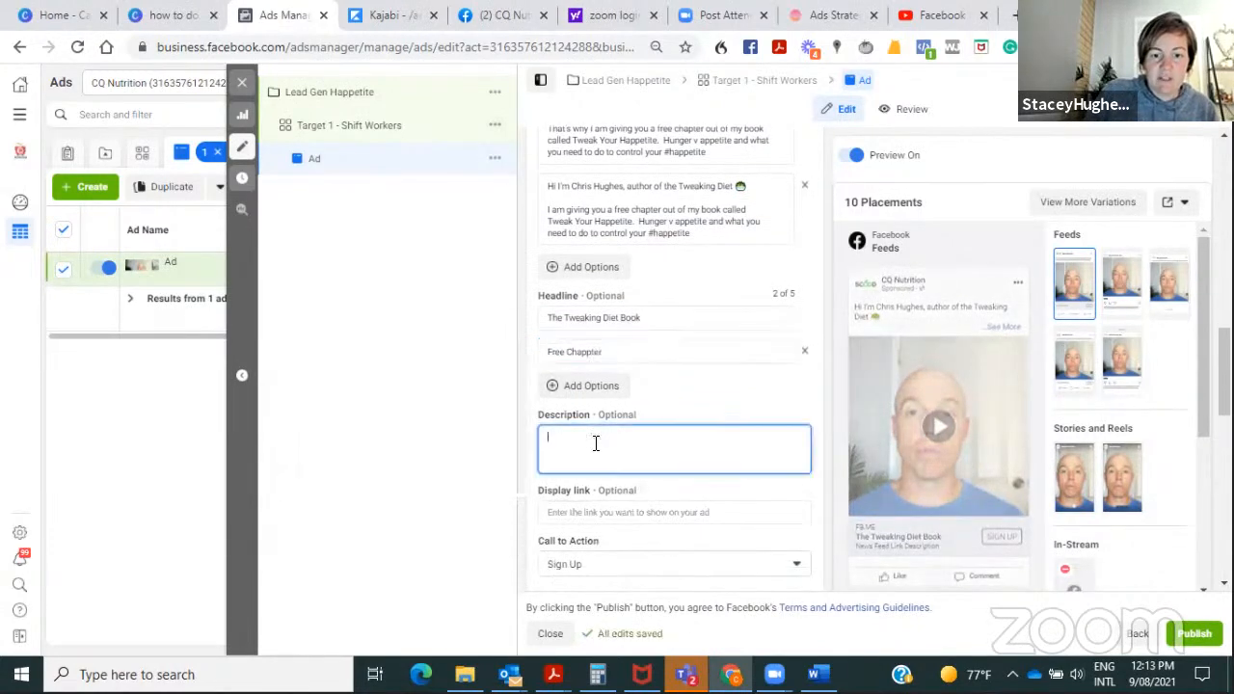
key("alt+Tab")
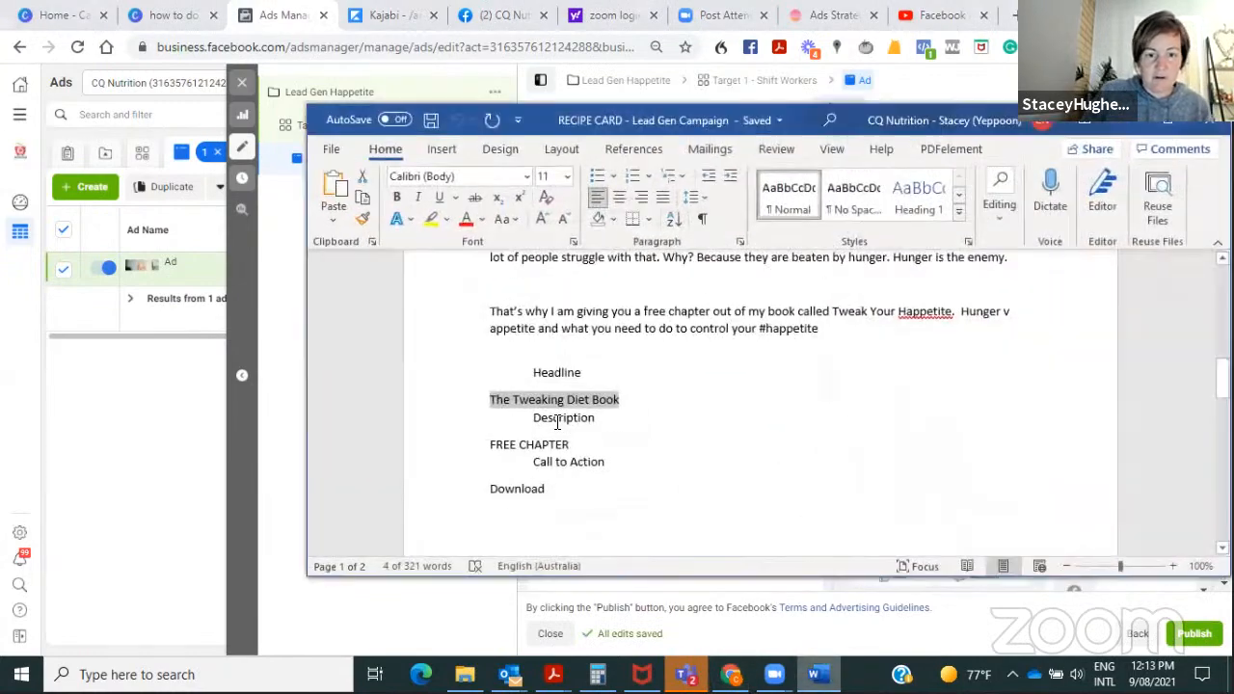
left_click(598, 420)
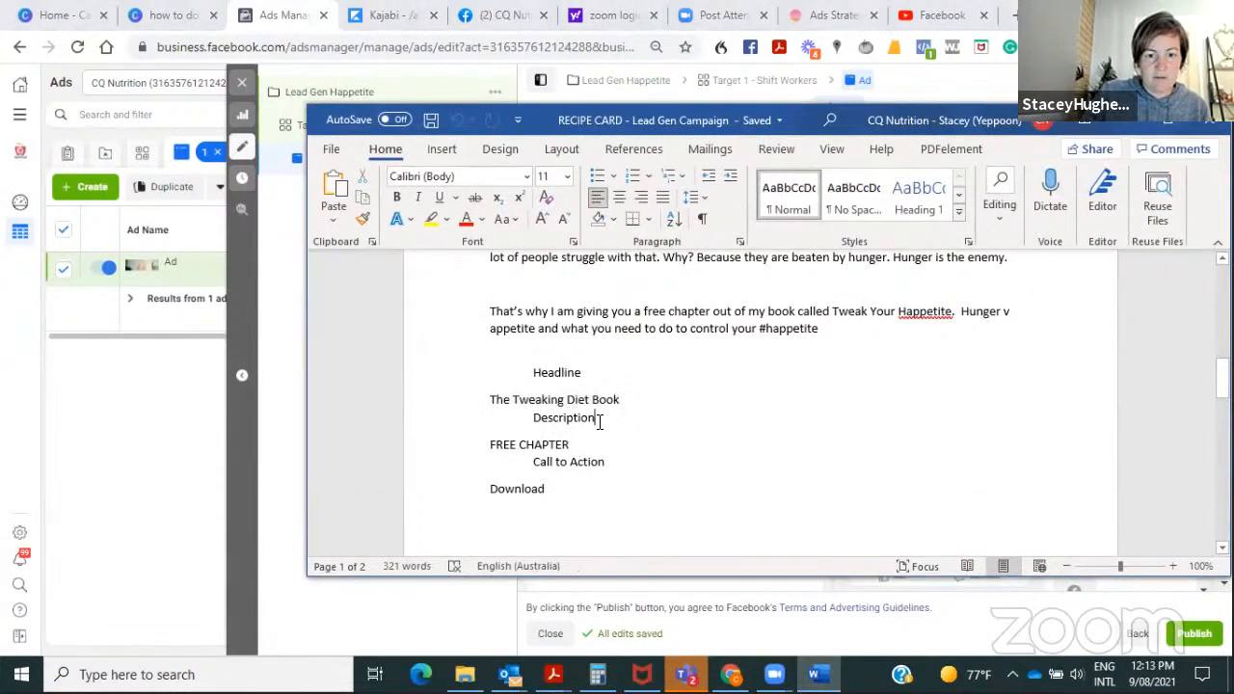
key("alt+Tab")
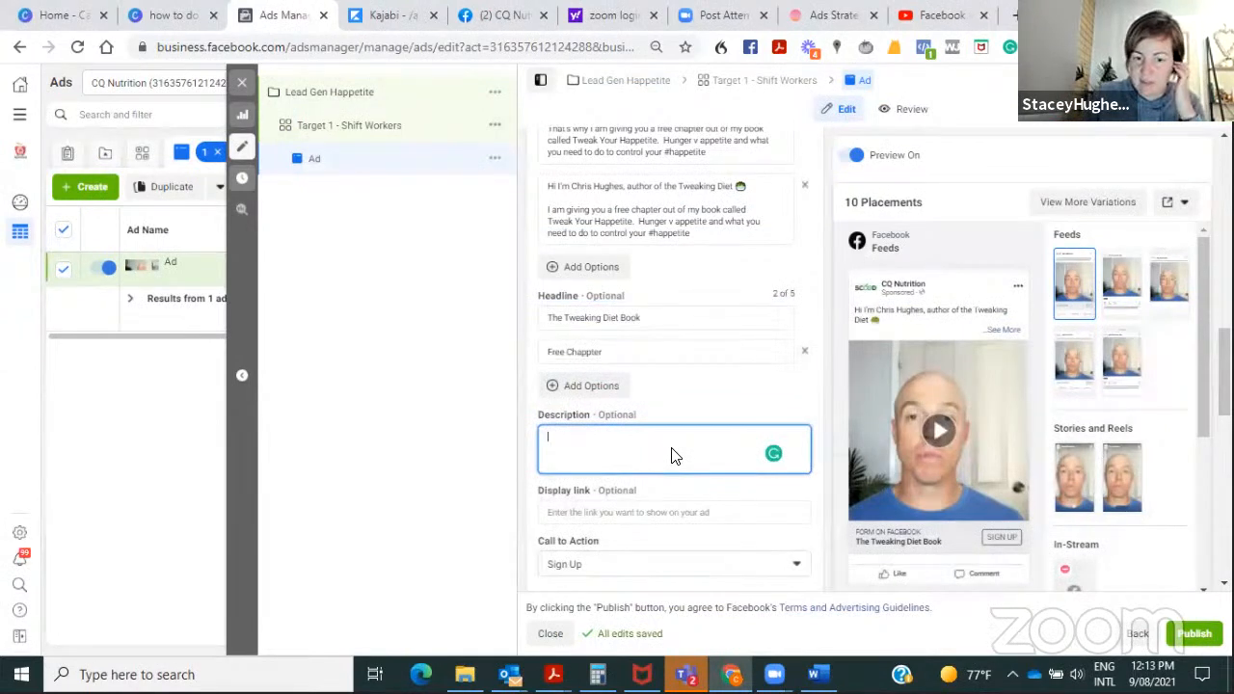
scroll(673, 455, "down", 1)
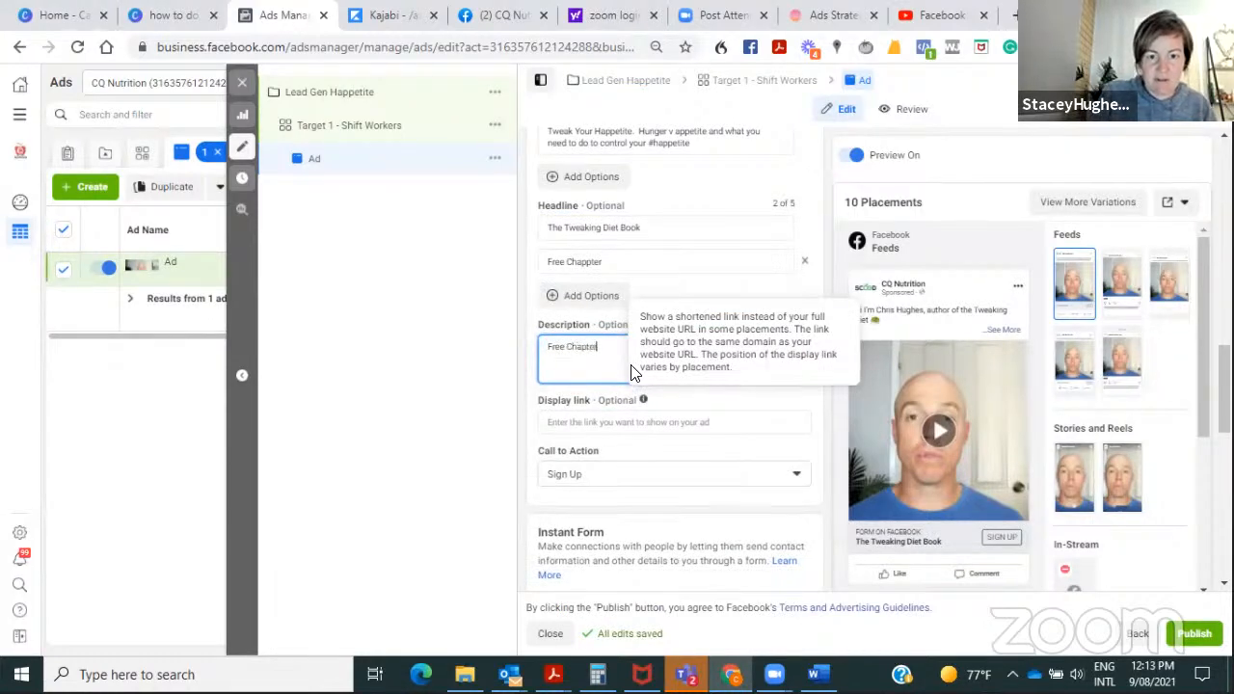
left_click(587, 262)
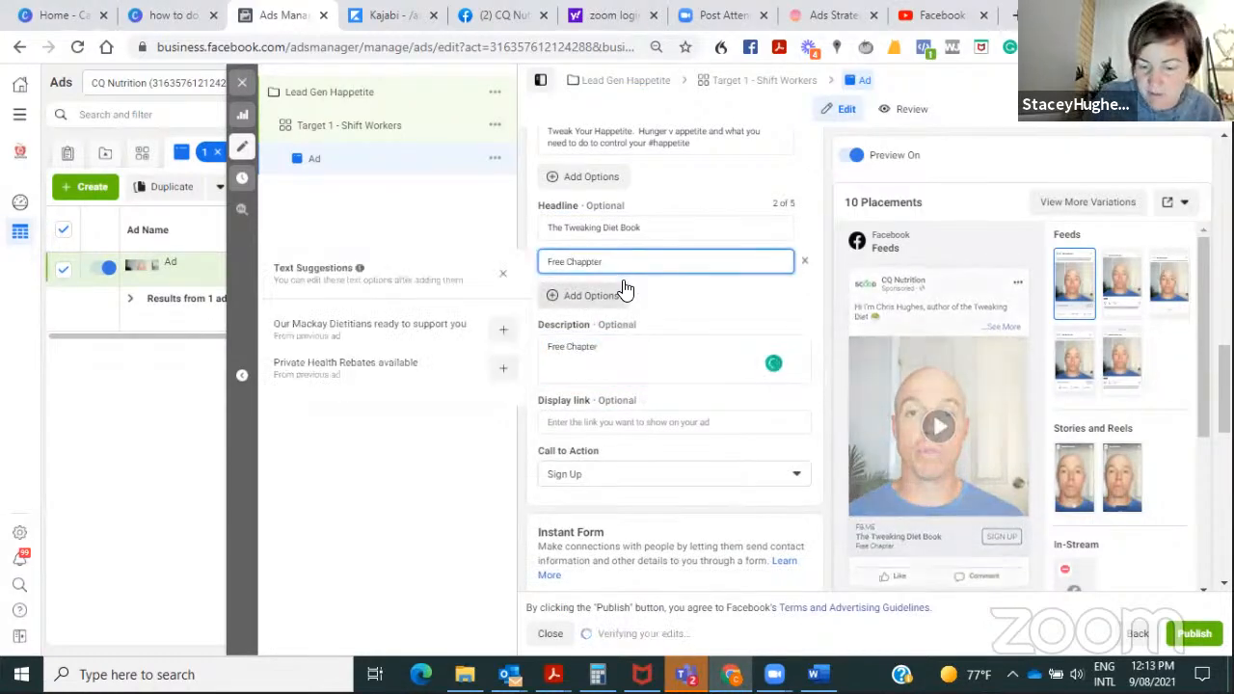
- Set the ad's call to action to Learn More, keeping the Happetite 2 instant form selected
scroll(651, 415, "down", 2)
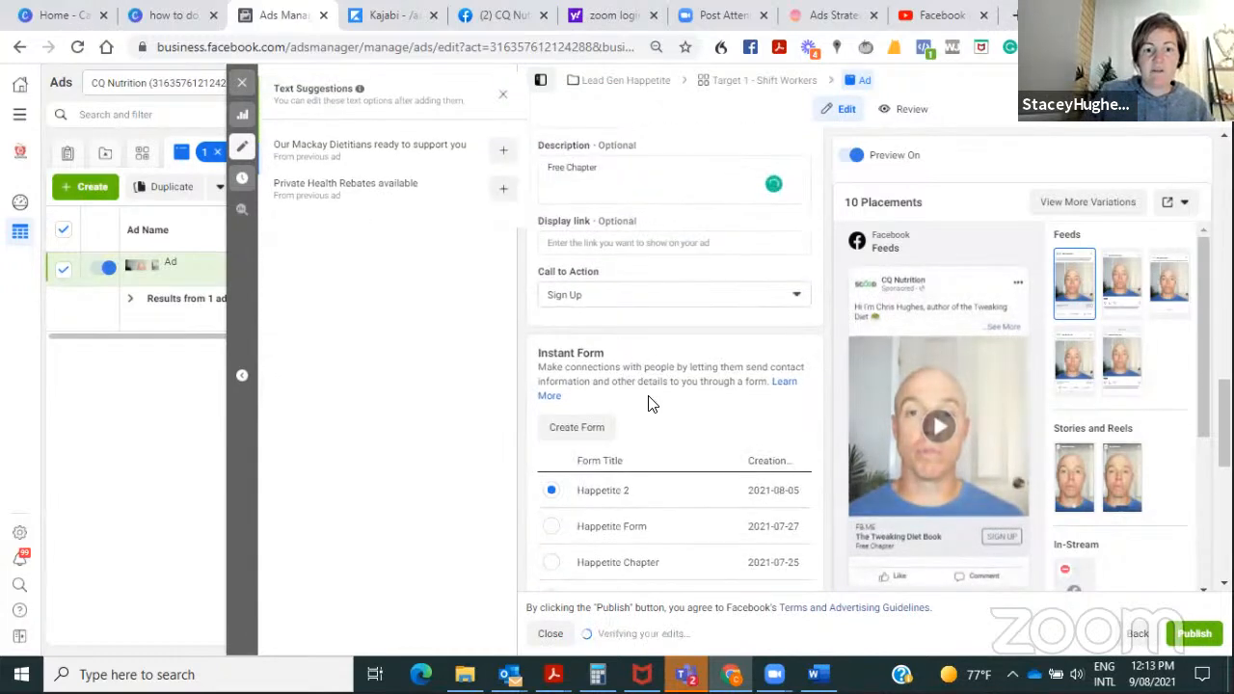
left_click(639, 298)
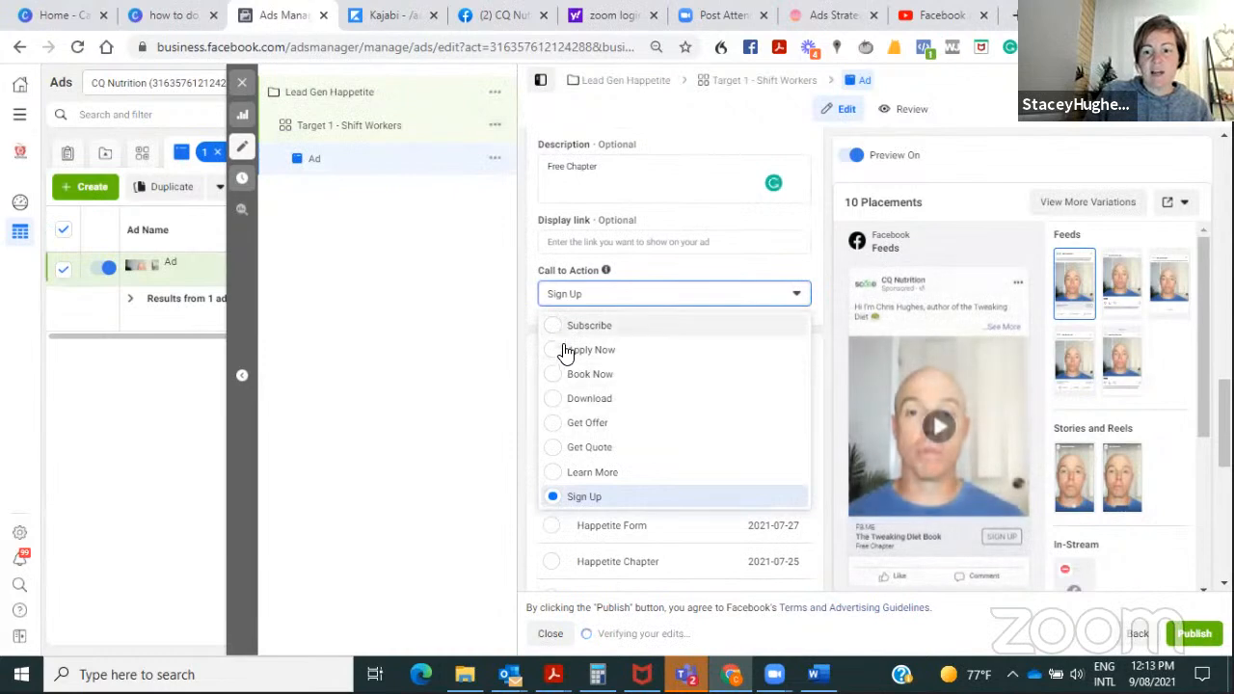
left_click(557, 472)
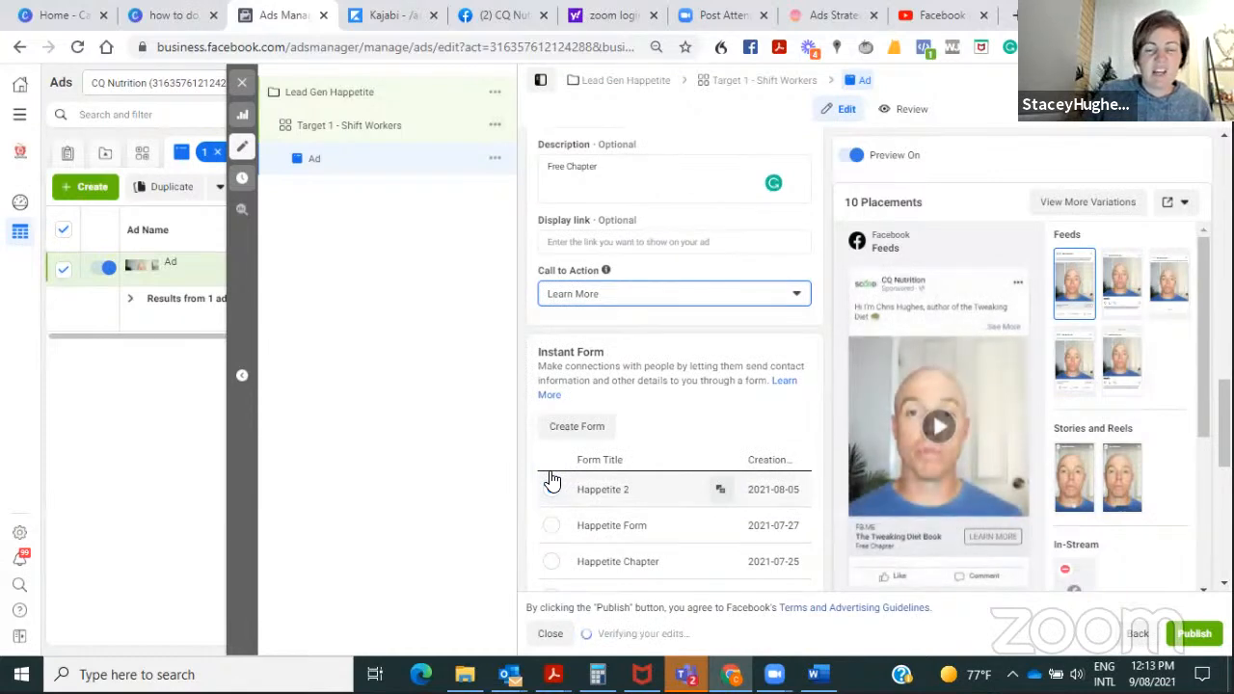
left_click(550, 482)
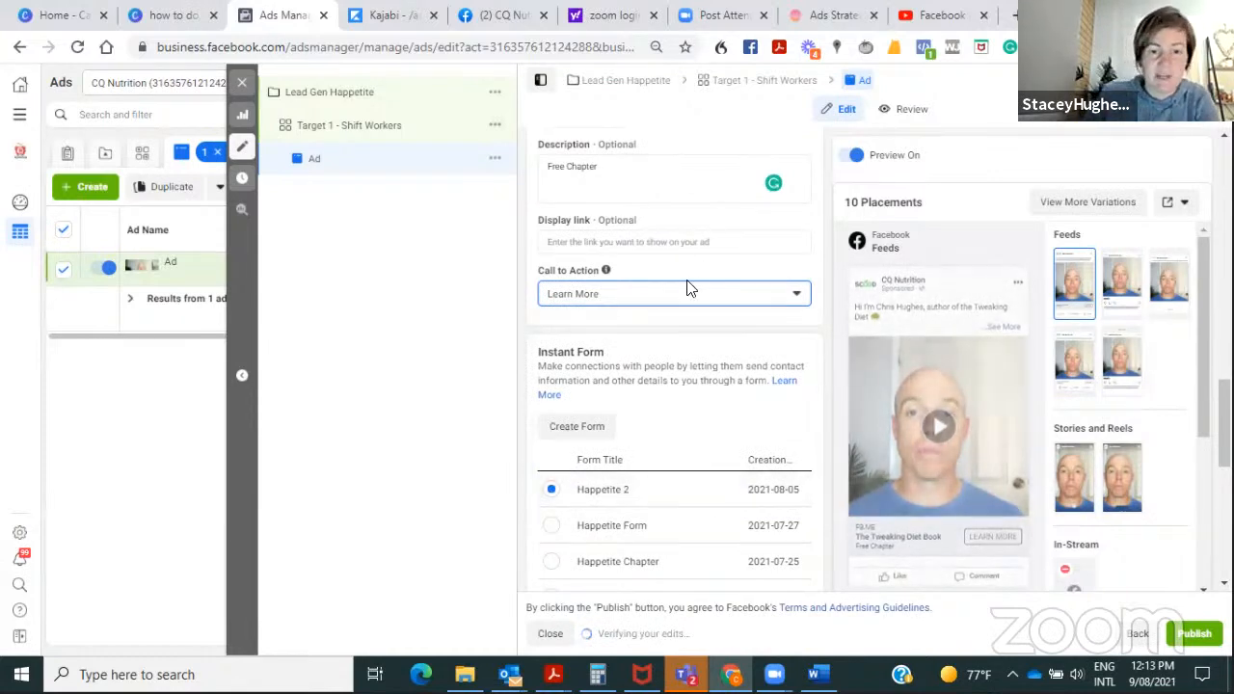
left_click(665, 289)
left_click(665, 289)
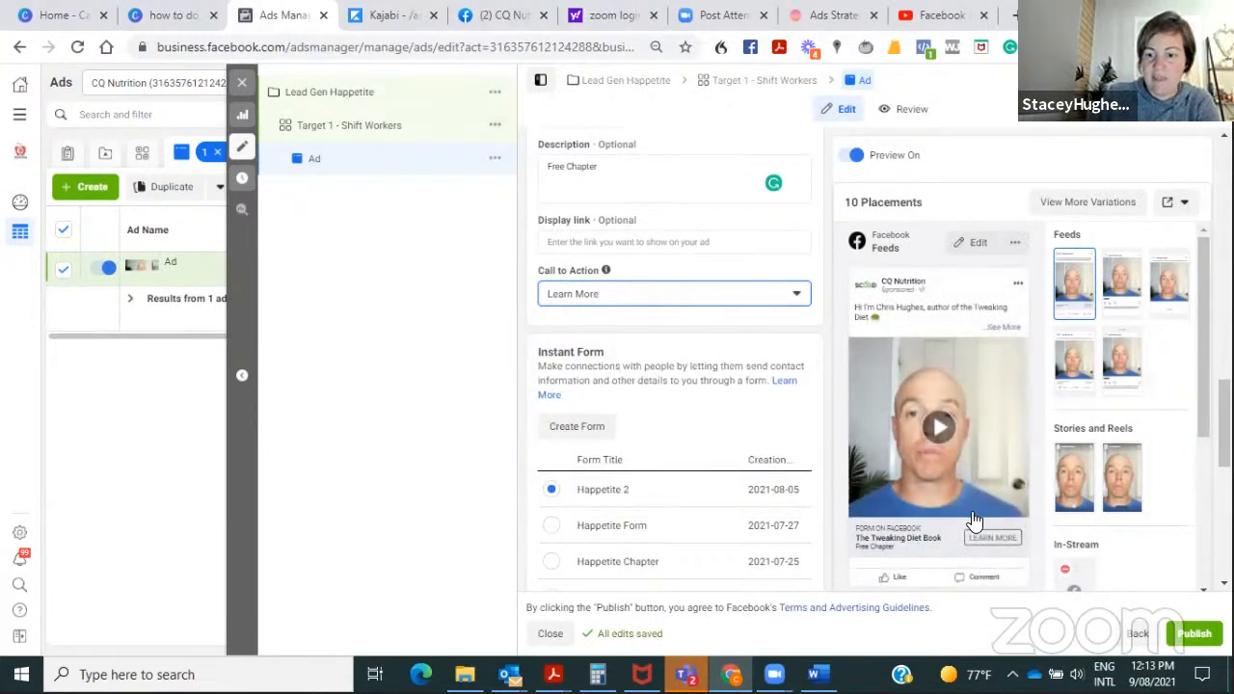
- Create a new instant form for the ad and name it "Happetite Form - test"
scroll(588, 403, "down", 1)
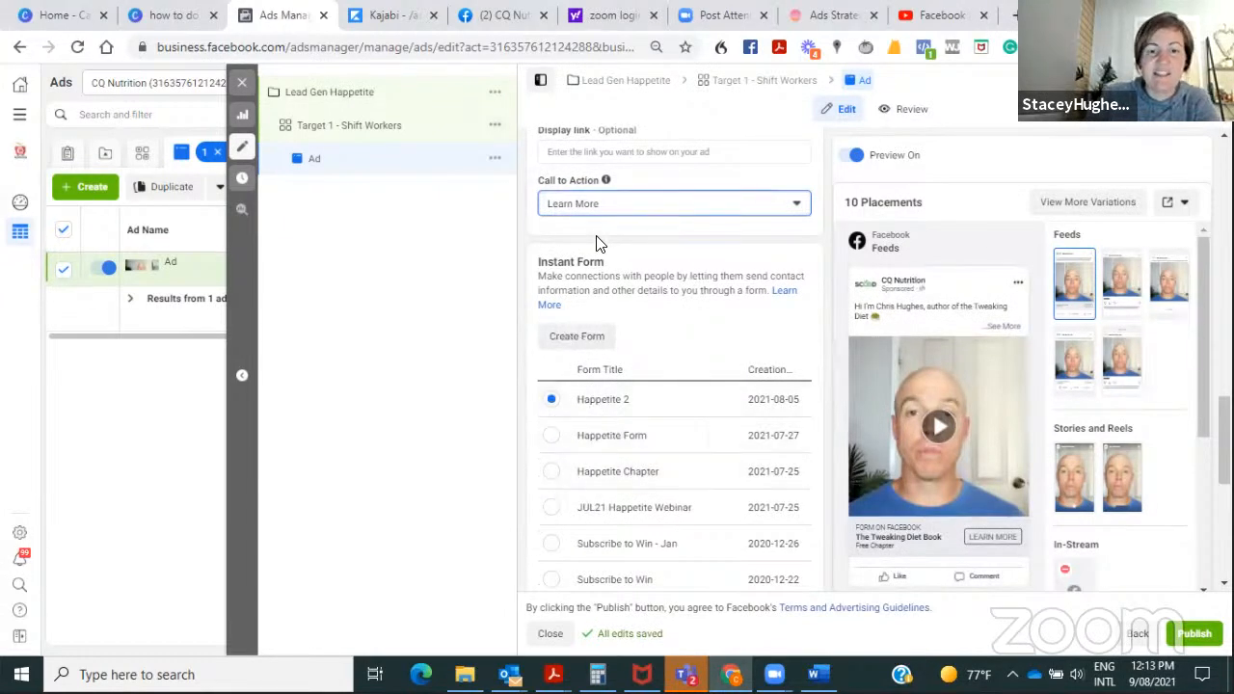
left_click(575, 338)
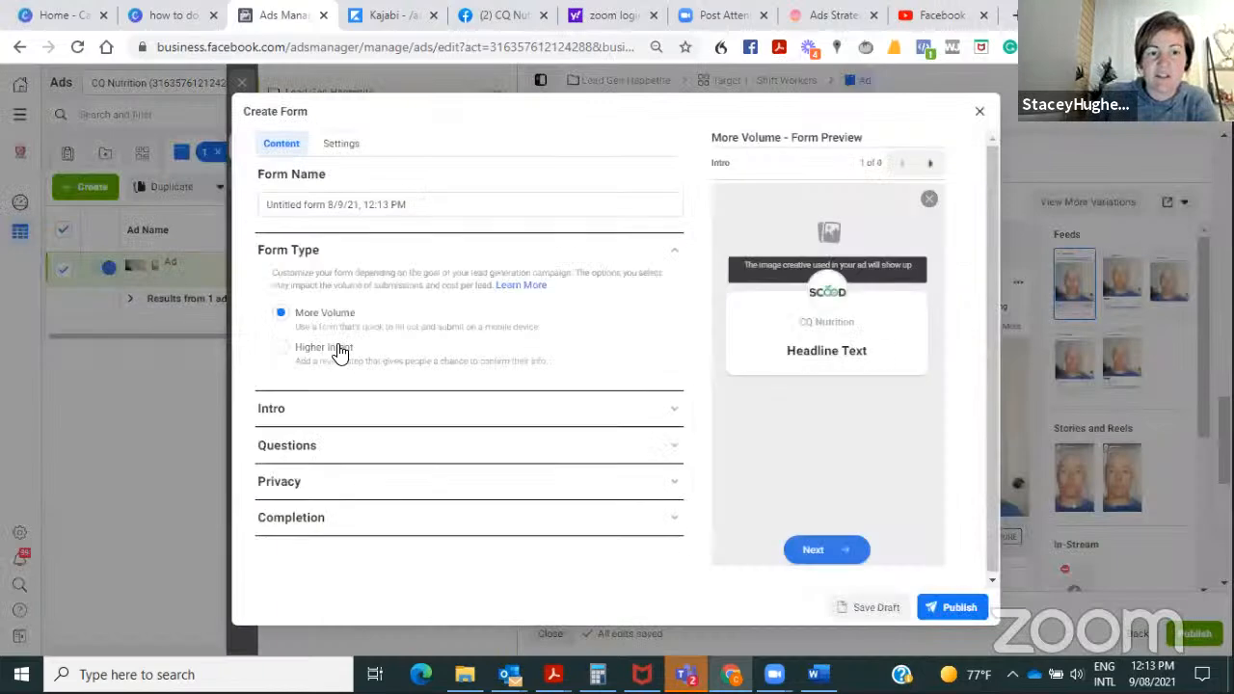
left_click_drag(418, 209, 90, 194)
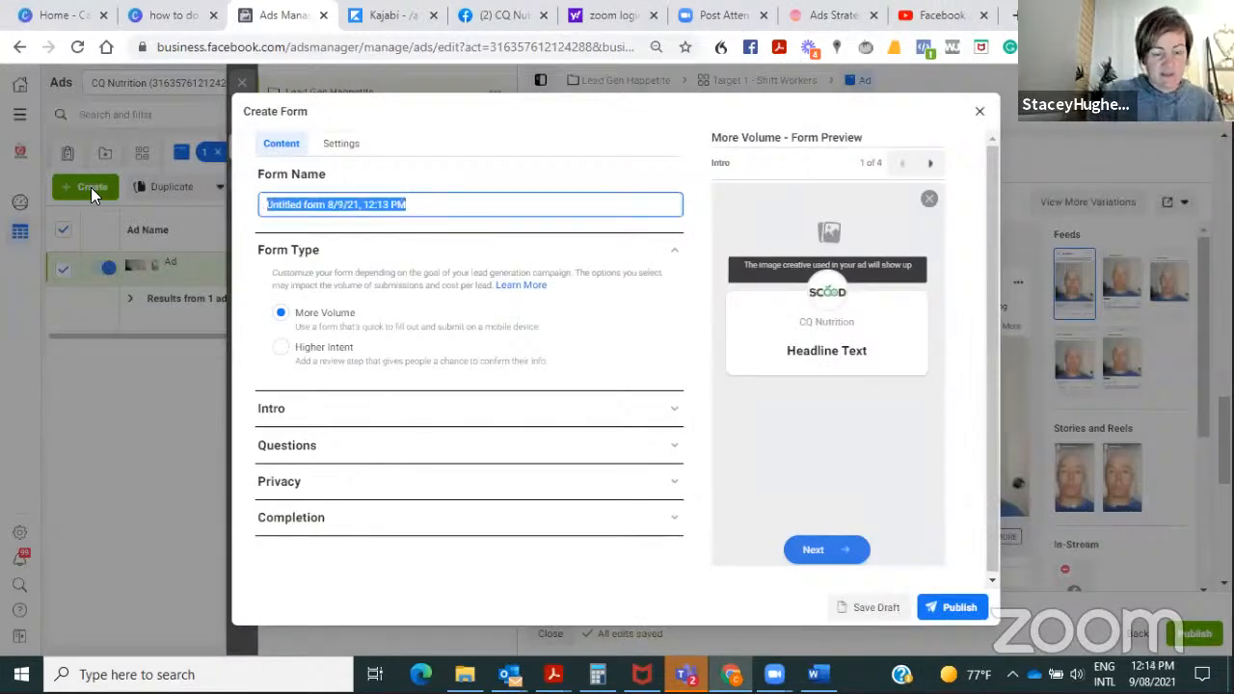
type("Happetite Form")
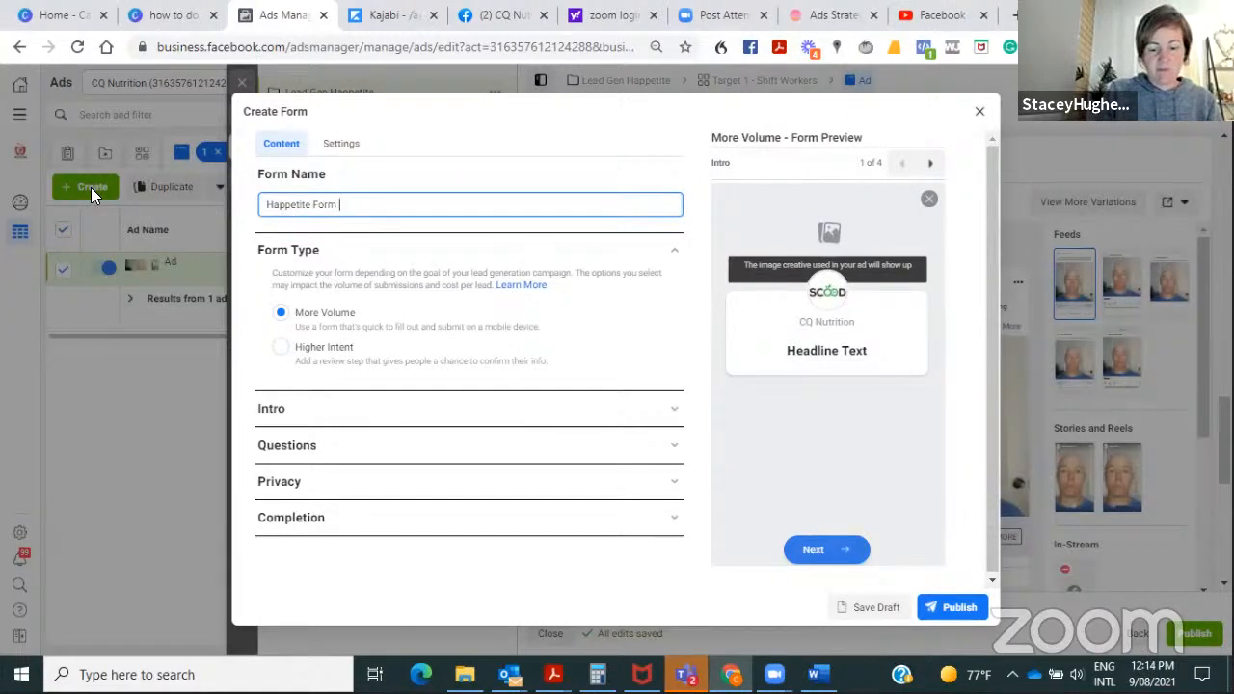
type(" - test")
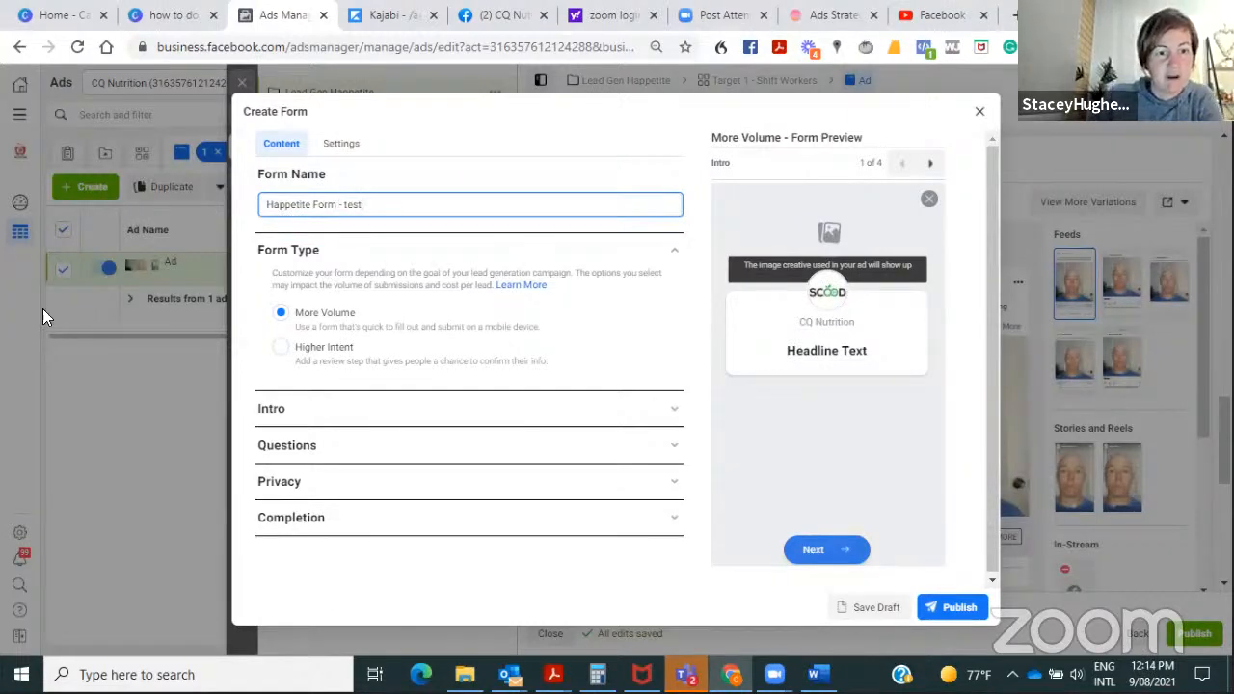
- Upload the Social Tile for Lead Form image from the Lead Gen Ads folder as the form intro's background image
left_click(282, 413)
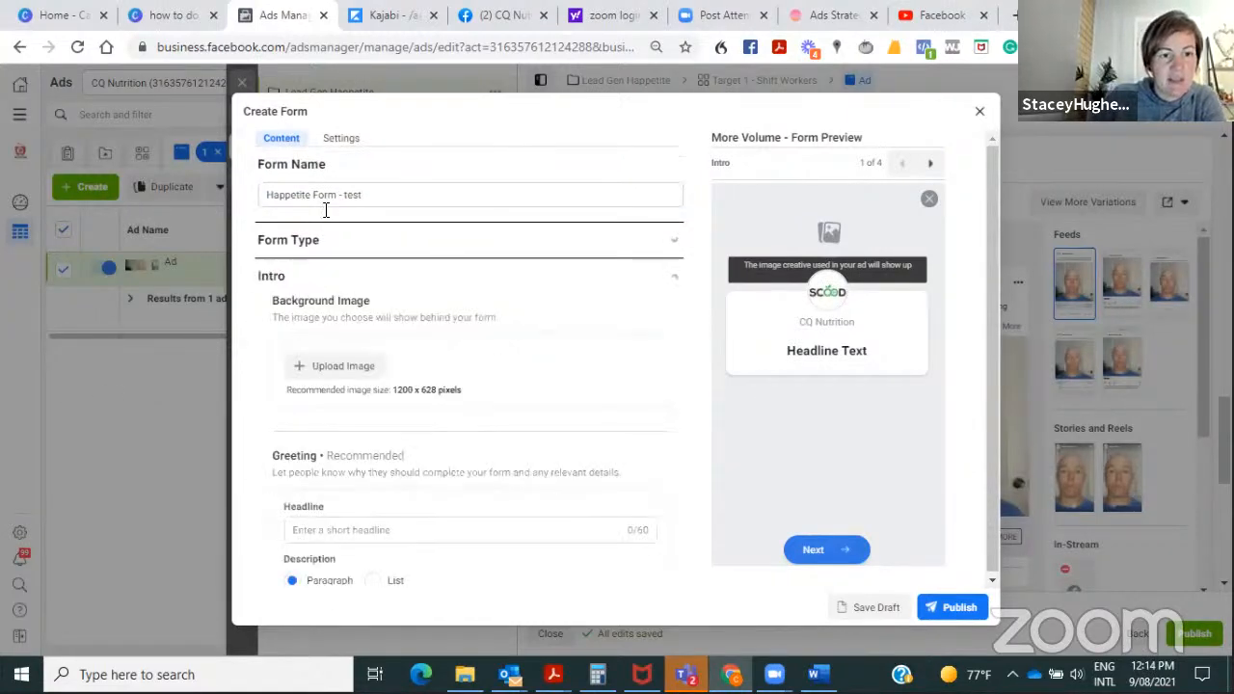
left_click(308, 374)
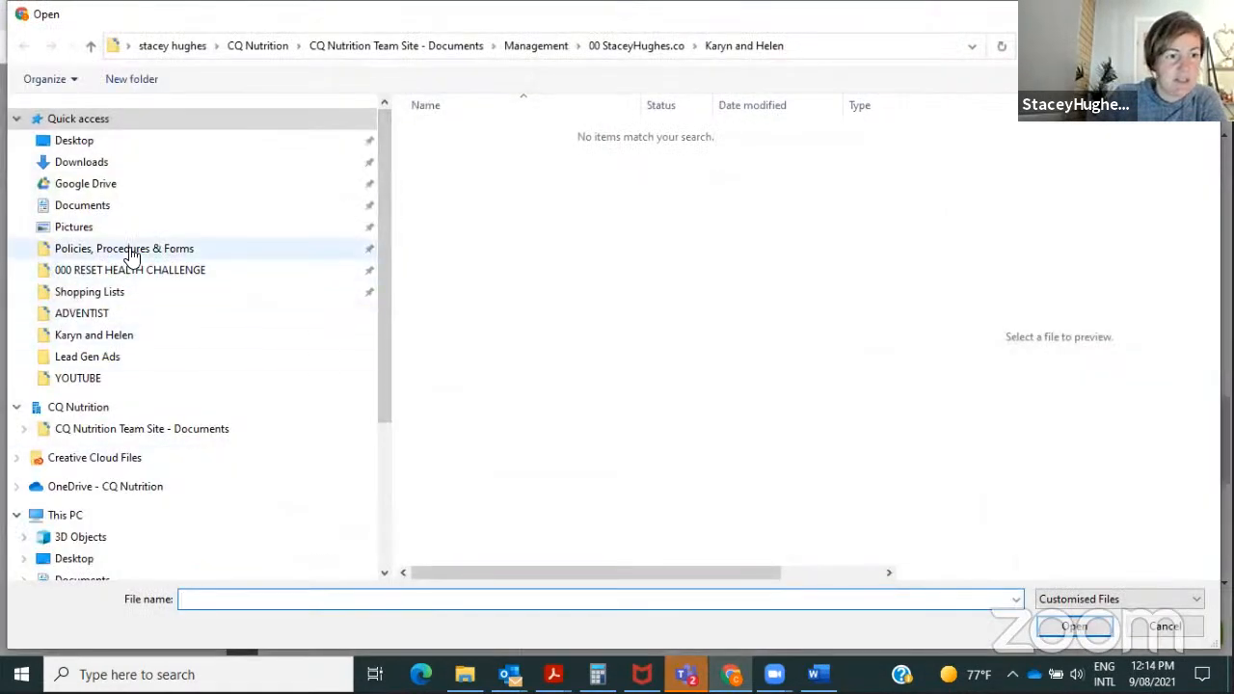
left_click(102, 355)
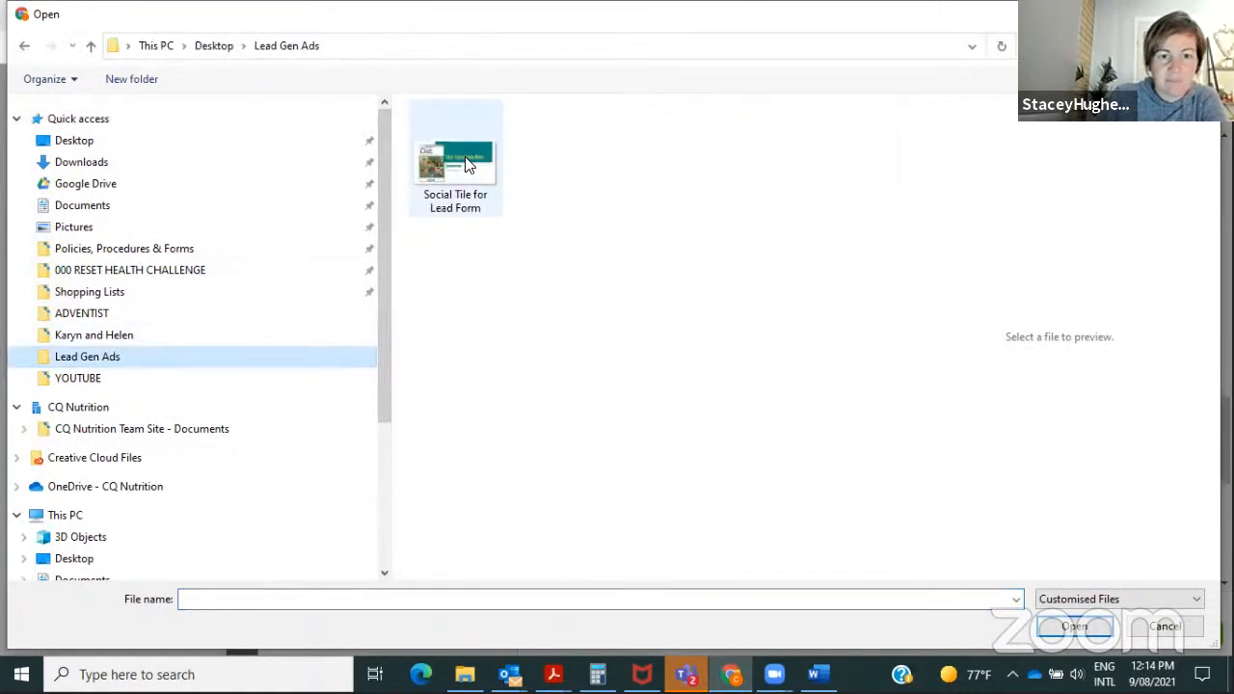
left_click(490, 168)
left_click(1073, 627)
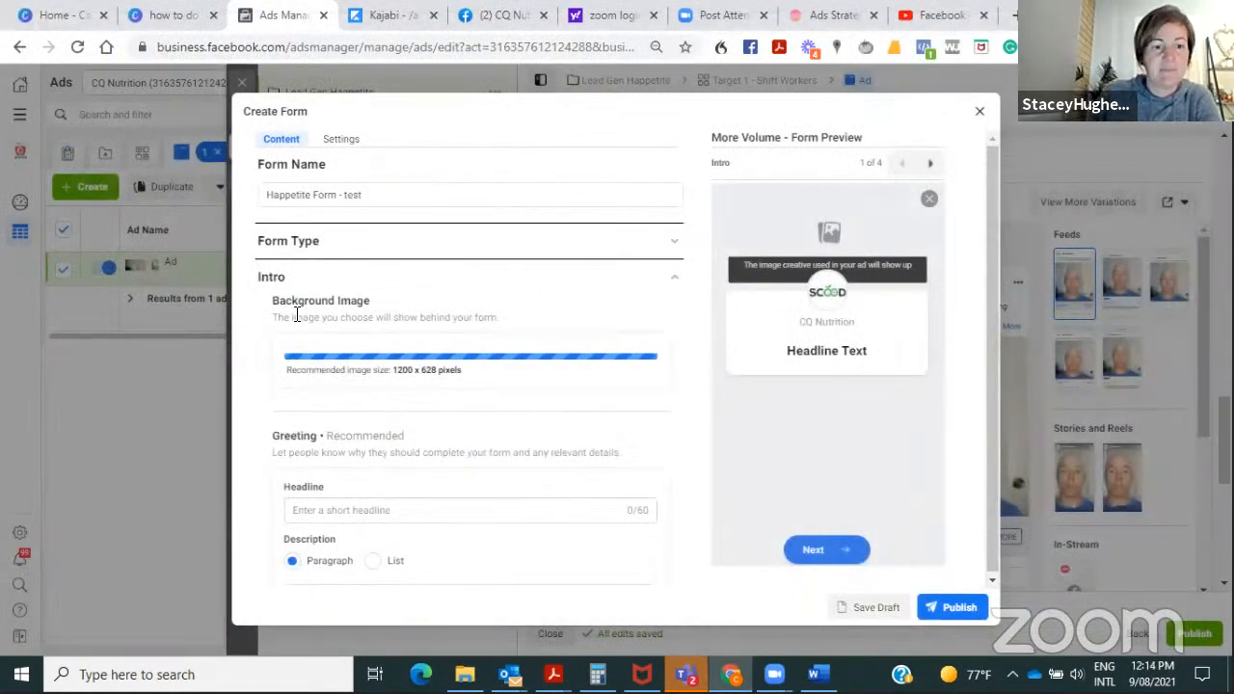
- Check the lead form copy in the Word recipe card, and enter "Download Free Chapter" as the form's greeting headline
scroll(351, 347, "down", 2)
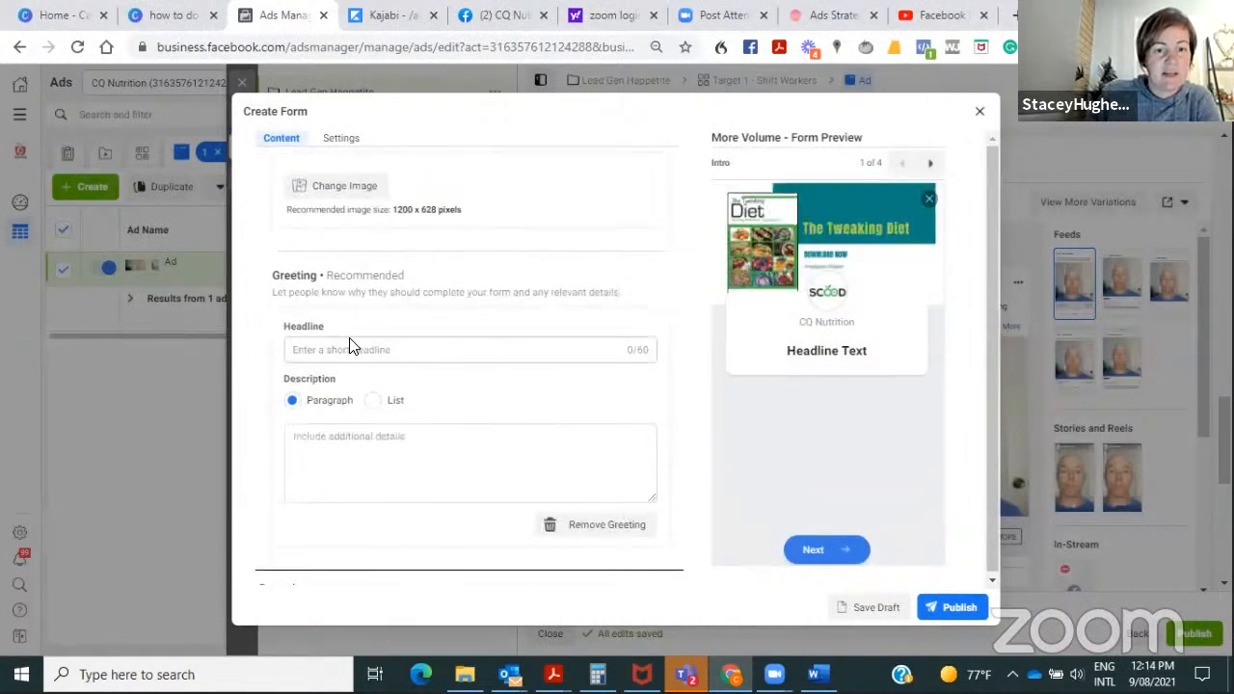
left_click(344, 350)
left_click(817, 675)
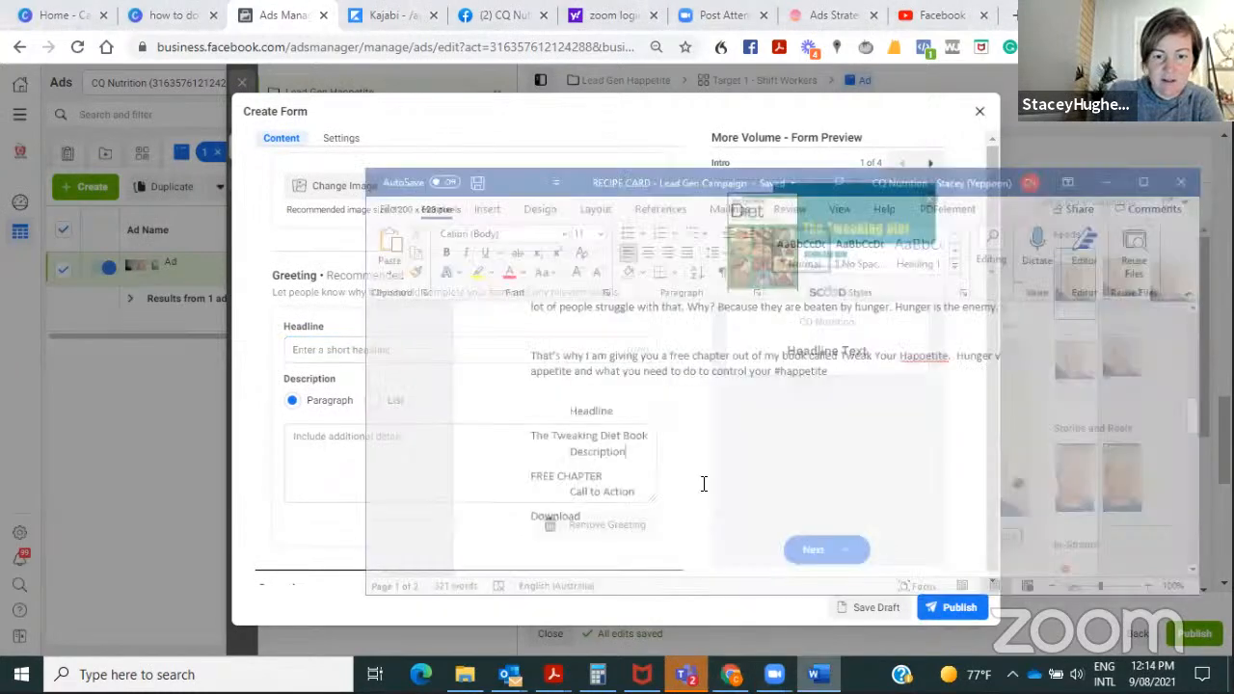
scroll(677, 419, "down", 6)
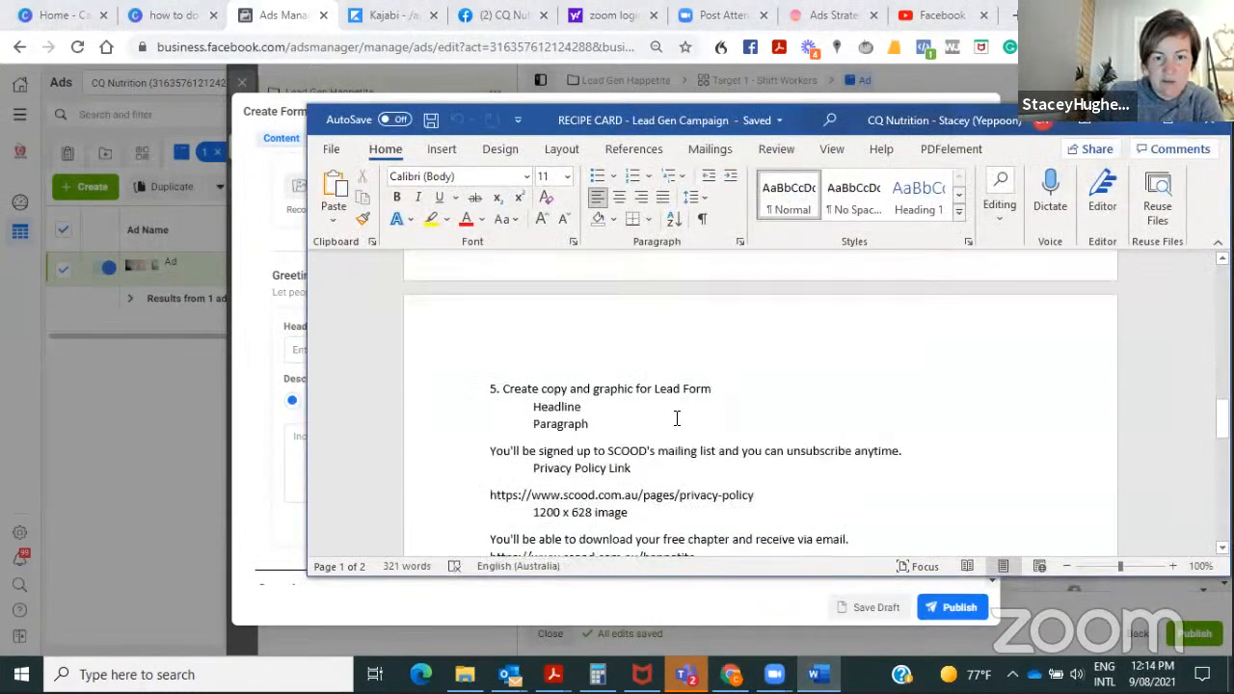
scroll(677, 418, "down", 1)
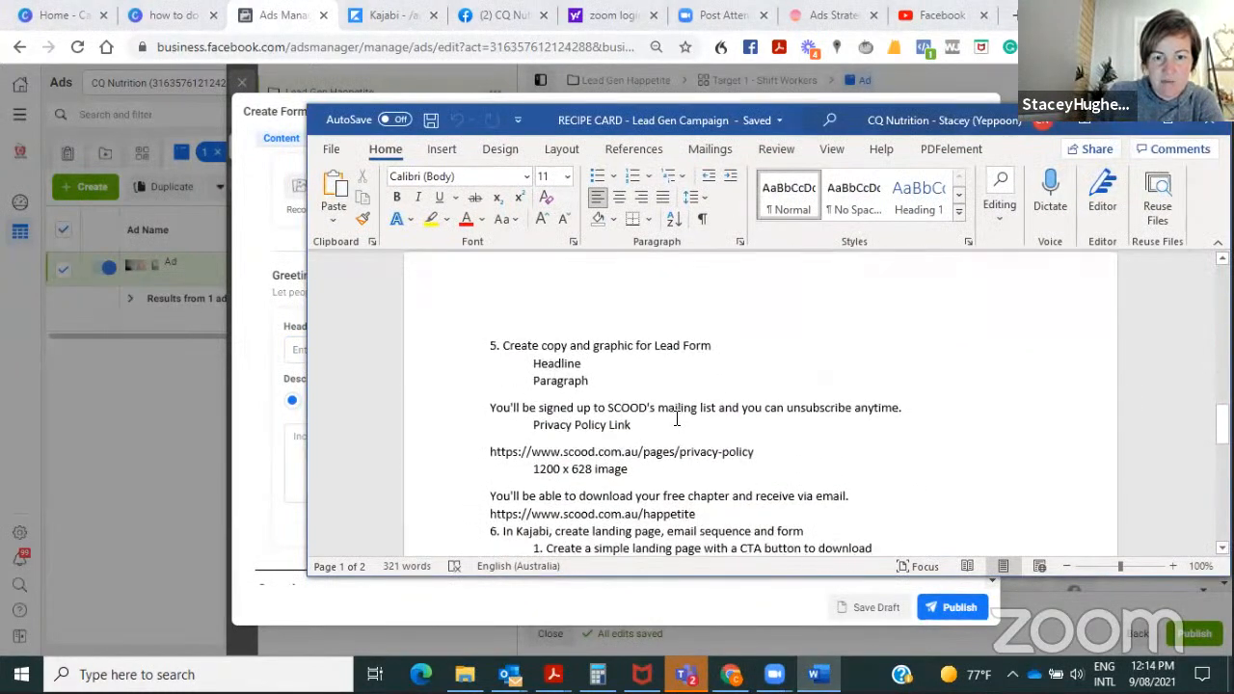
left_click(1130, 123)
left_click(358, 348)
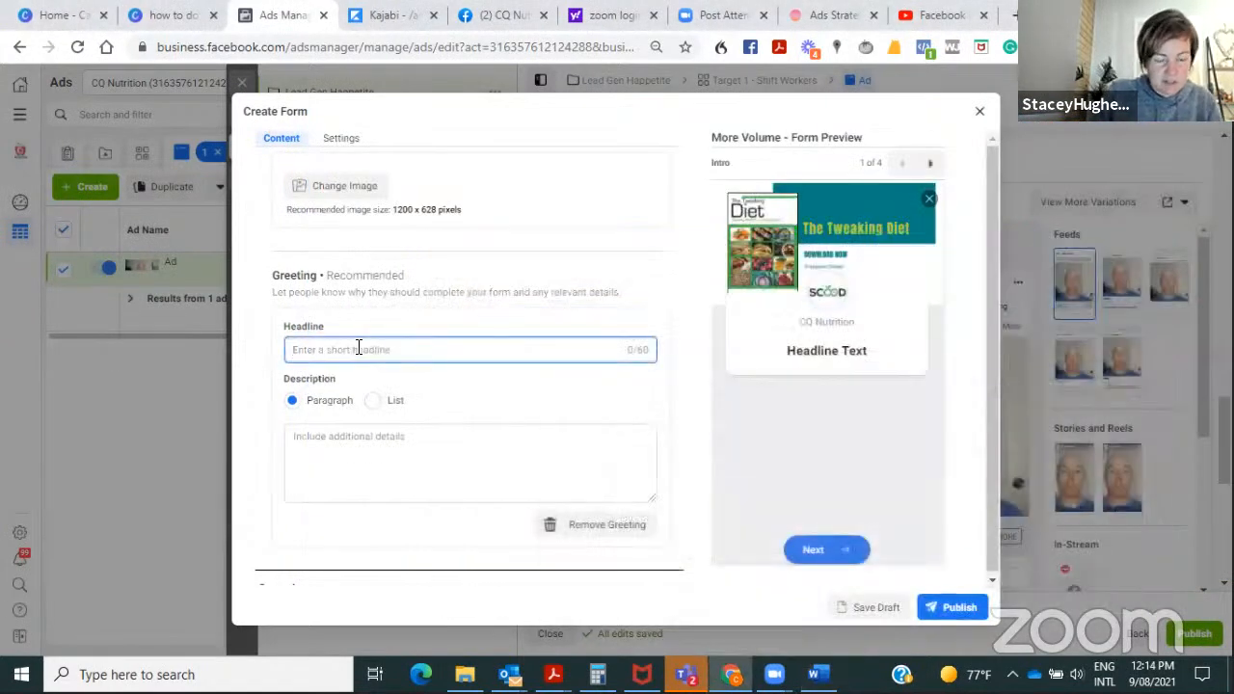
type("Download F")
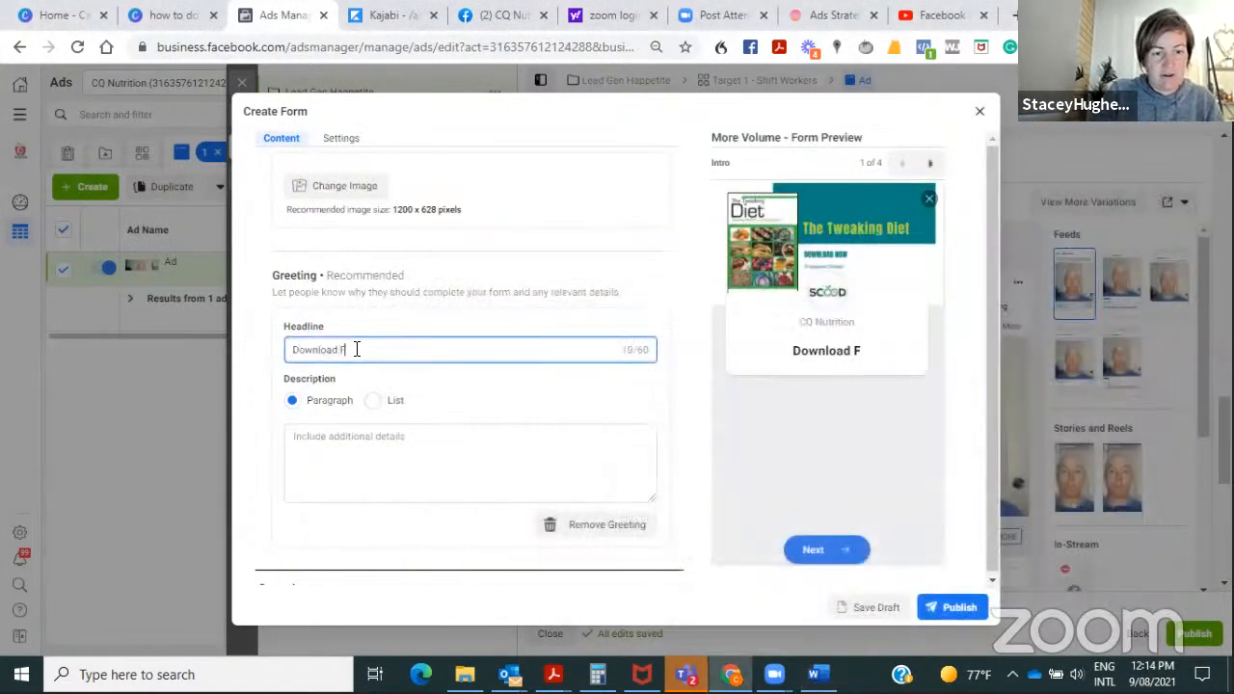
key("BackSpace")
type("Free Chapter")
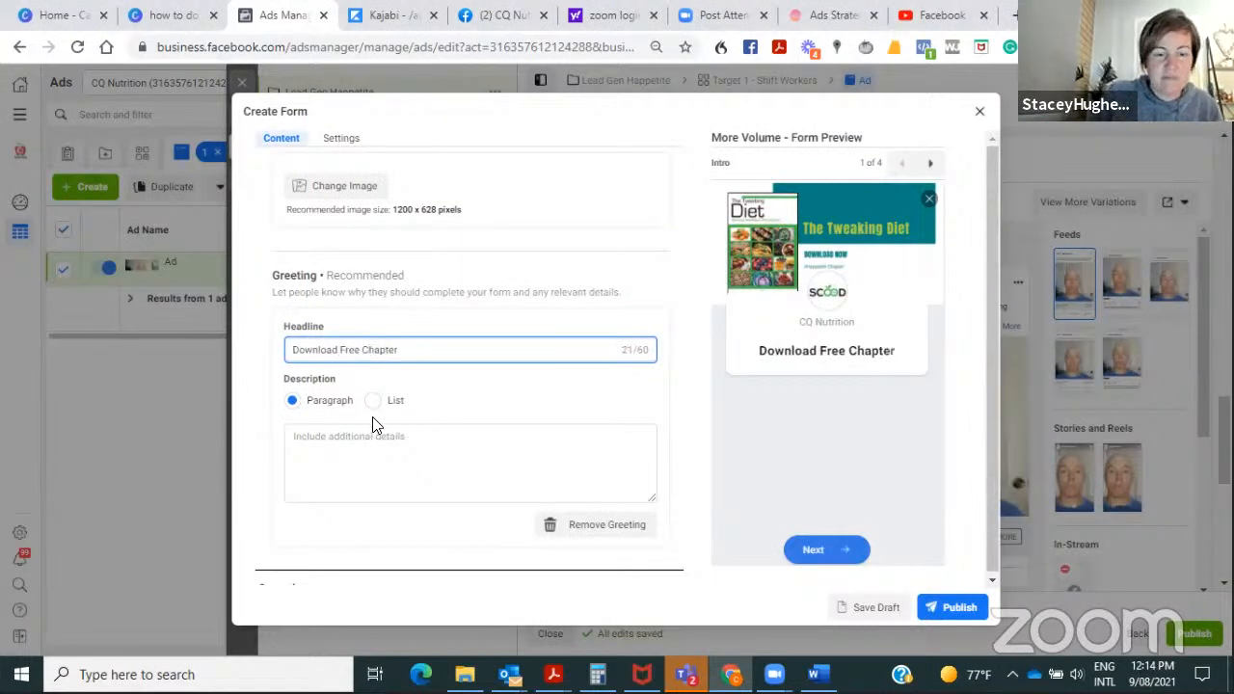
- Enter "#happetite which is hunger v appetite" as the greeting's paragraph description
left_click(361, 449)
type("#")
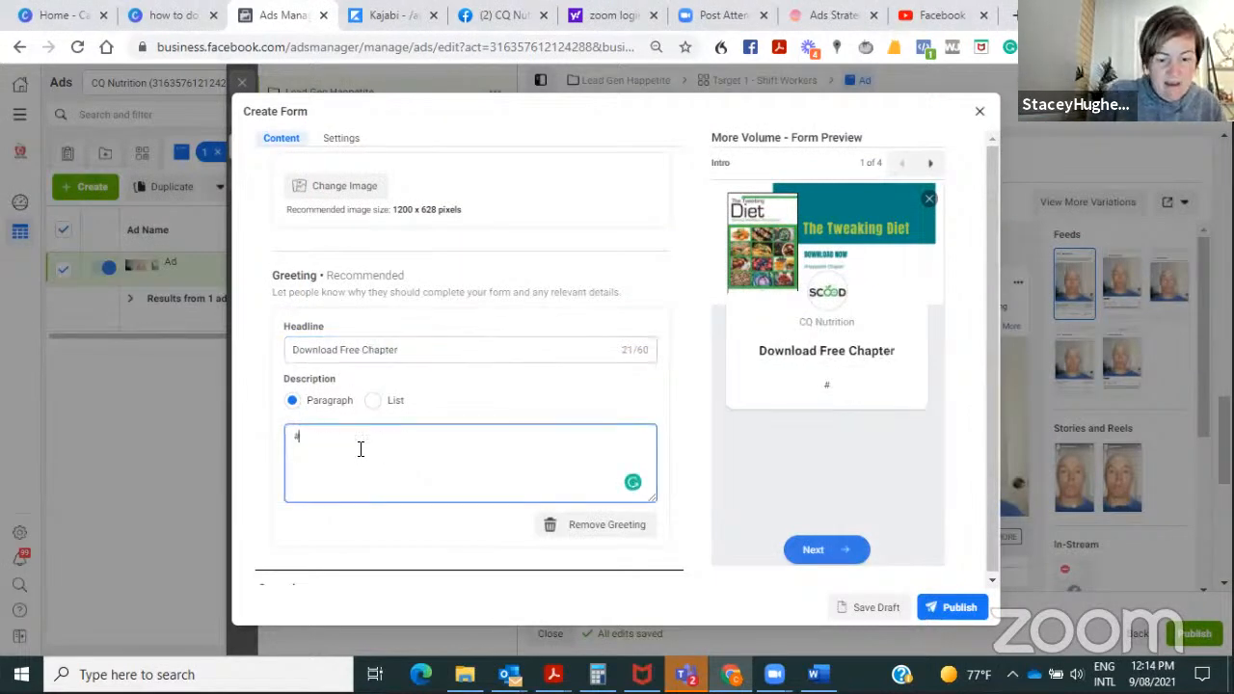
type("happetite which is hunger v appetite")
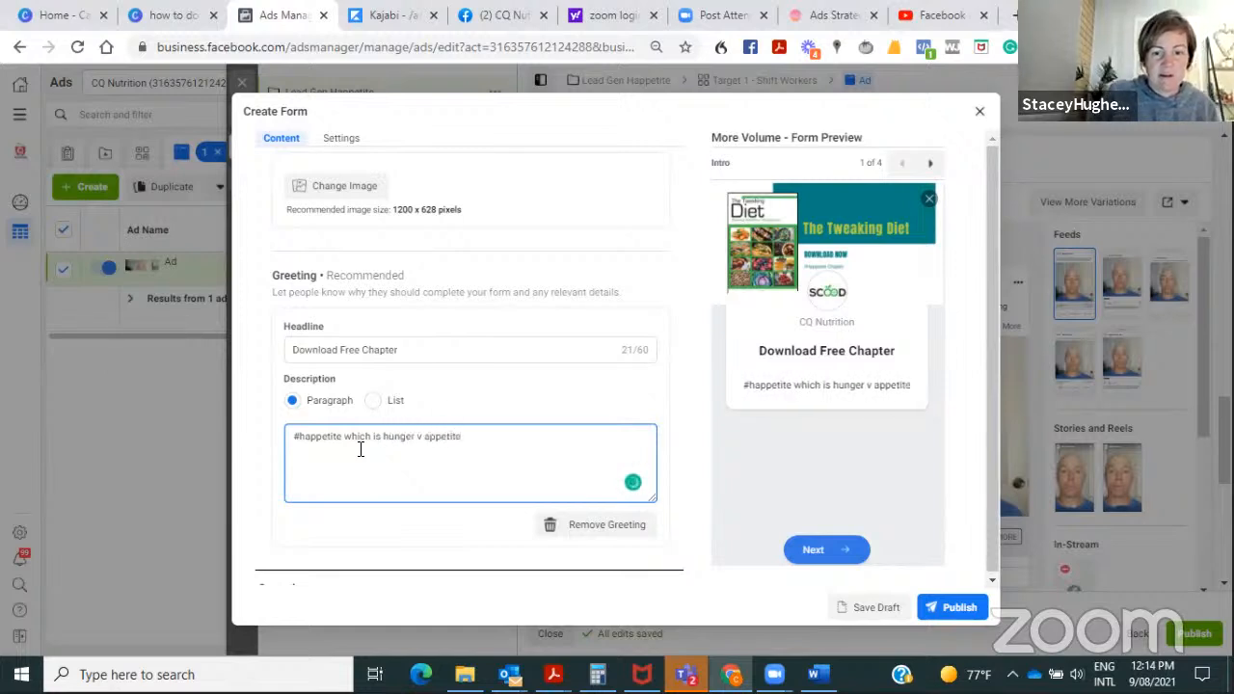
- In the form's prefill questions, move Full name above Email
scroll(371, 444, "down", 1)
left_click(289, 489)
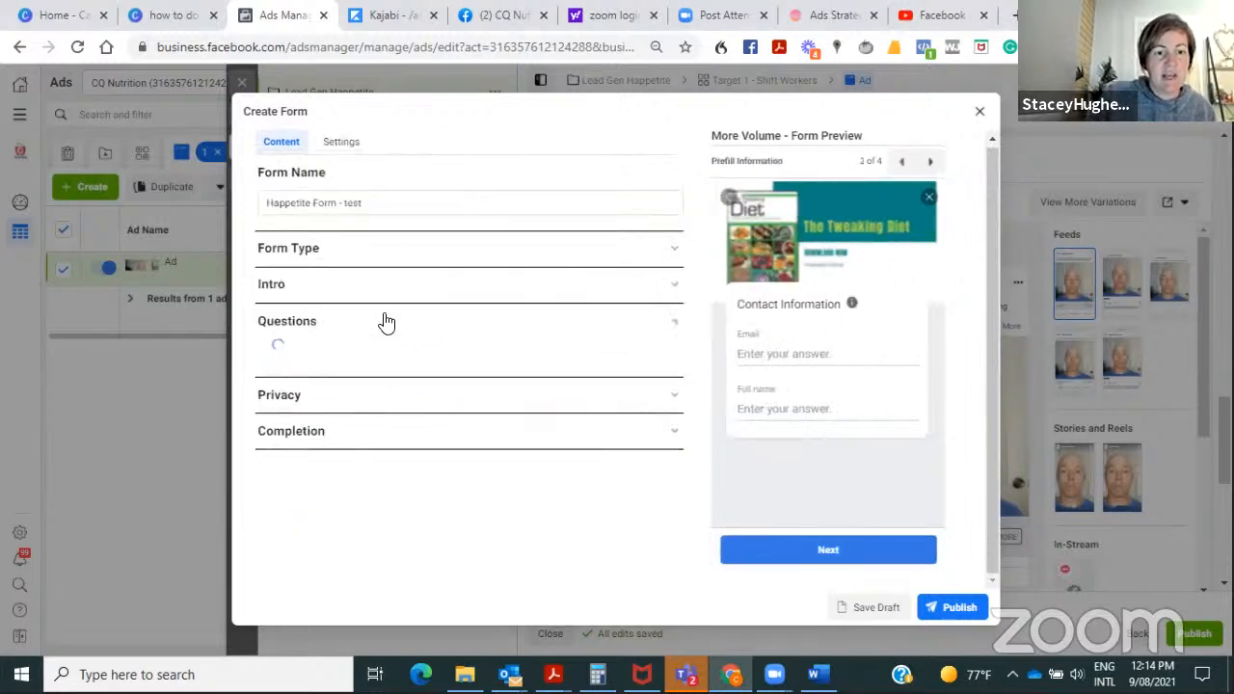
scroll(385, 321, "down", 1)
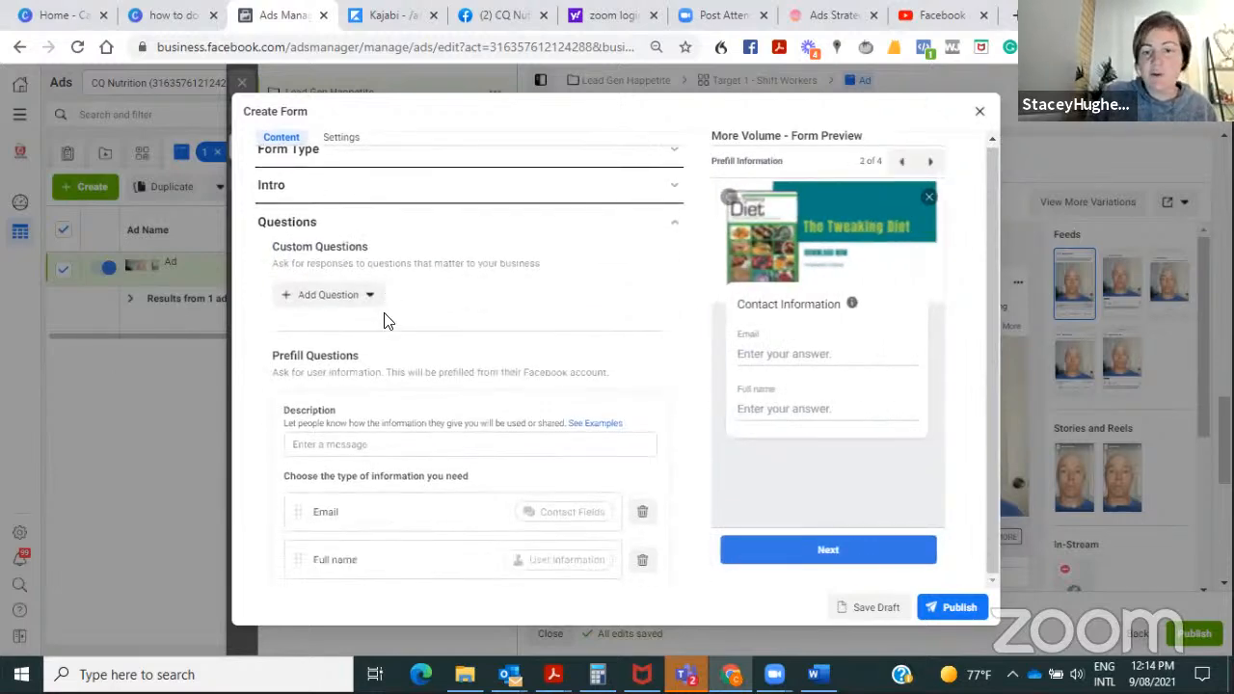
scroll(383, 321, "down", 2)
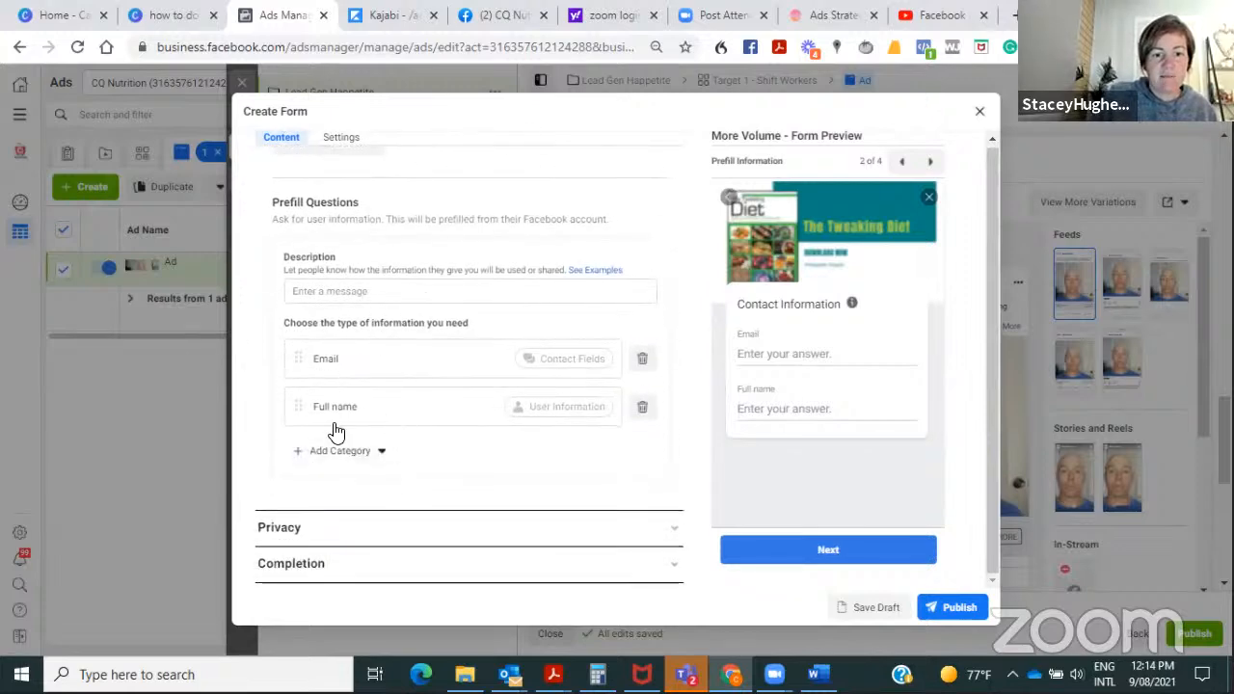
left_click_drag(386, 406, 371, 356)
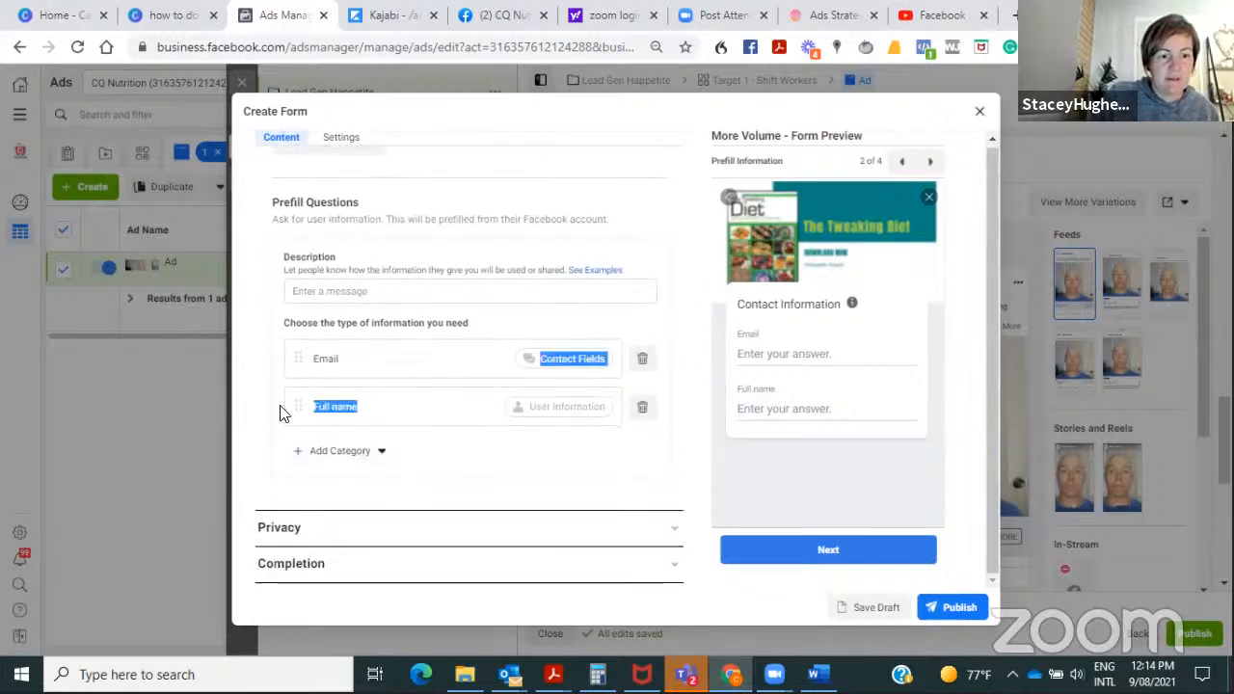
left_click_drag(294, 405, 295, 347)
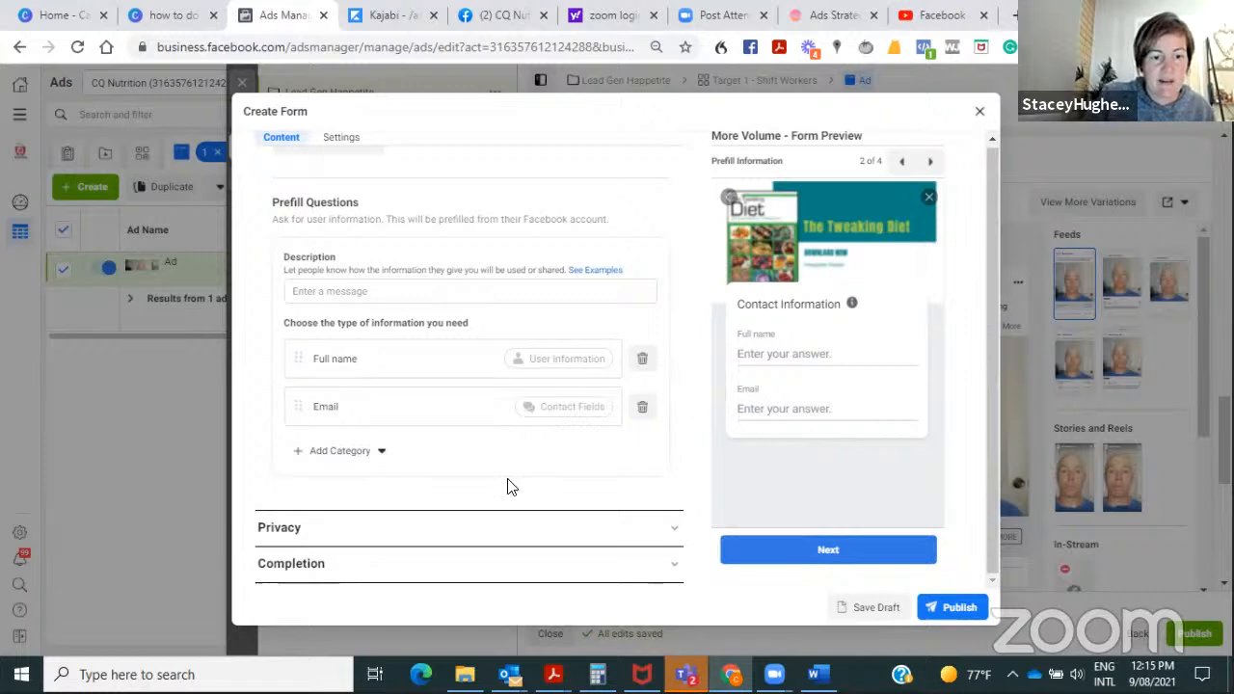
left_click(288, 530)
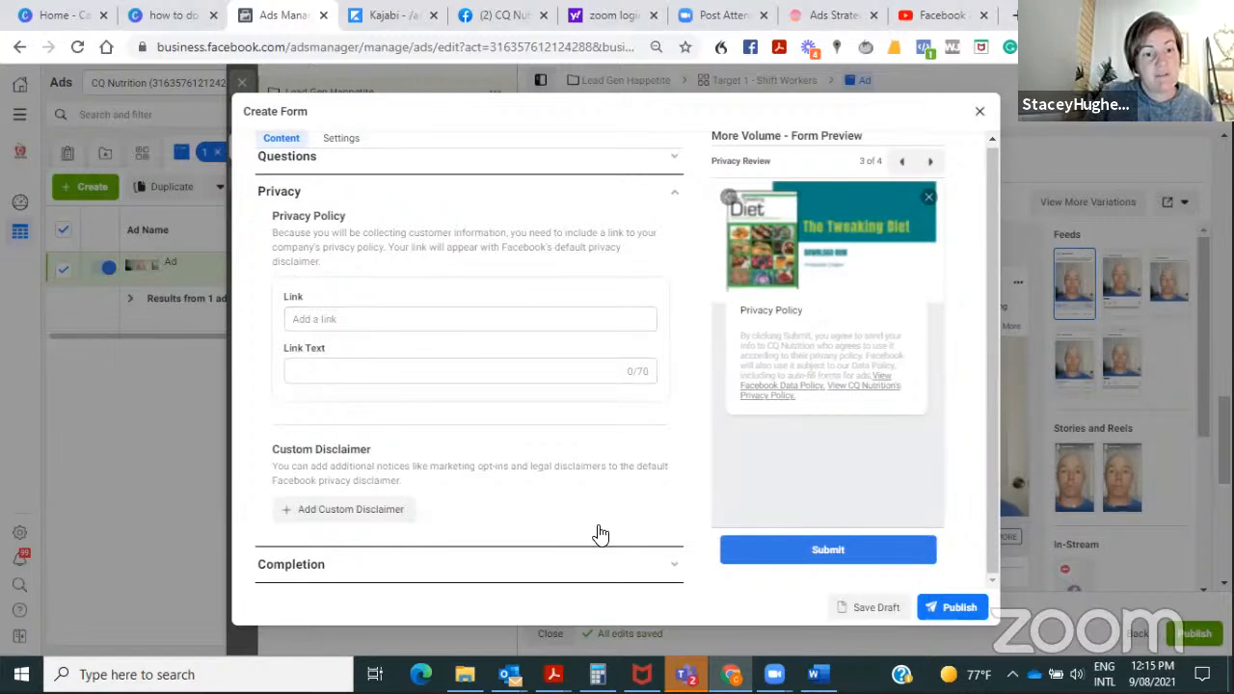
left_click(813, 673)
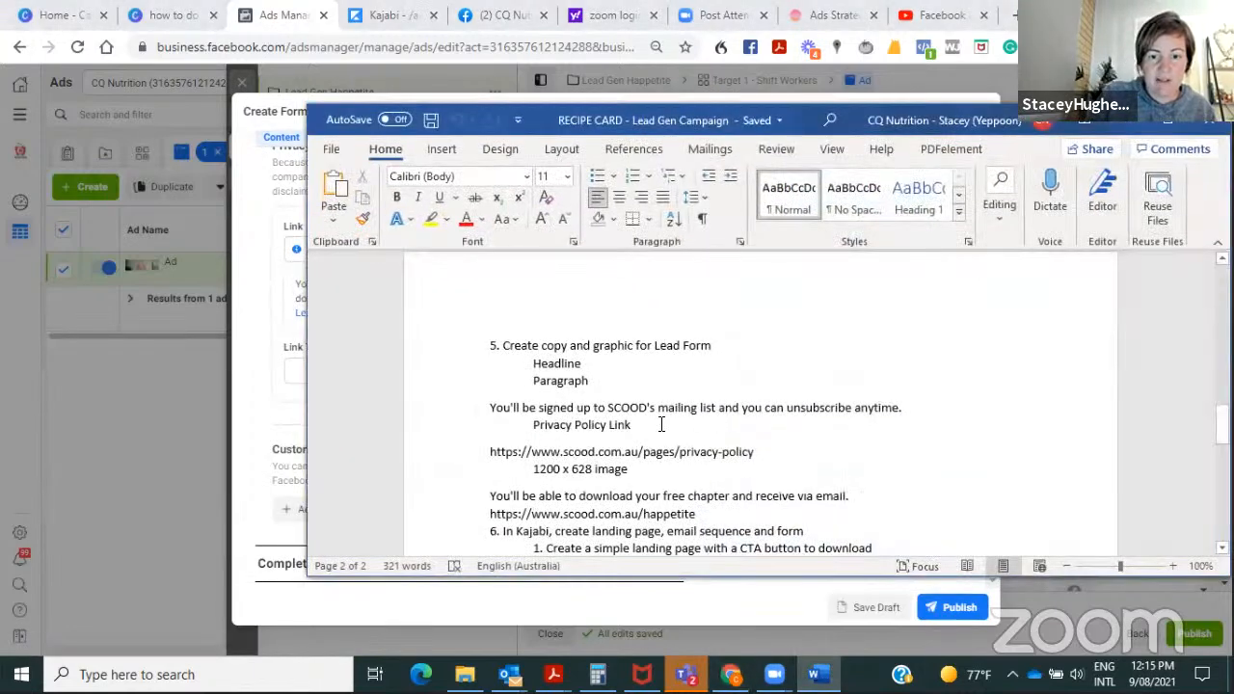
left_click_drag(765, 458, 477, 446)
key("ctrl+c")
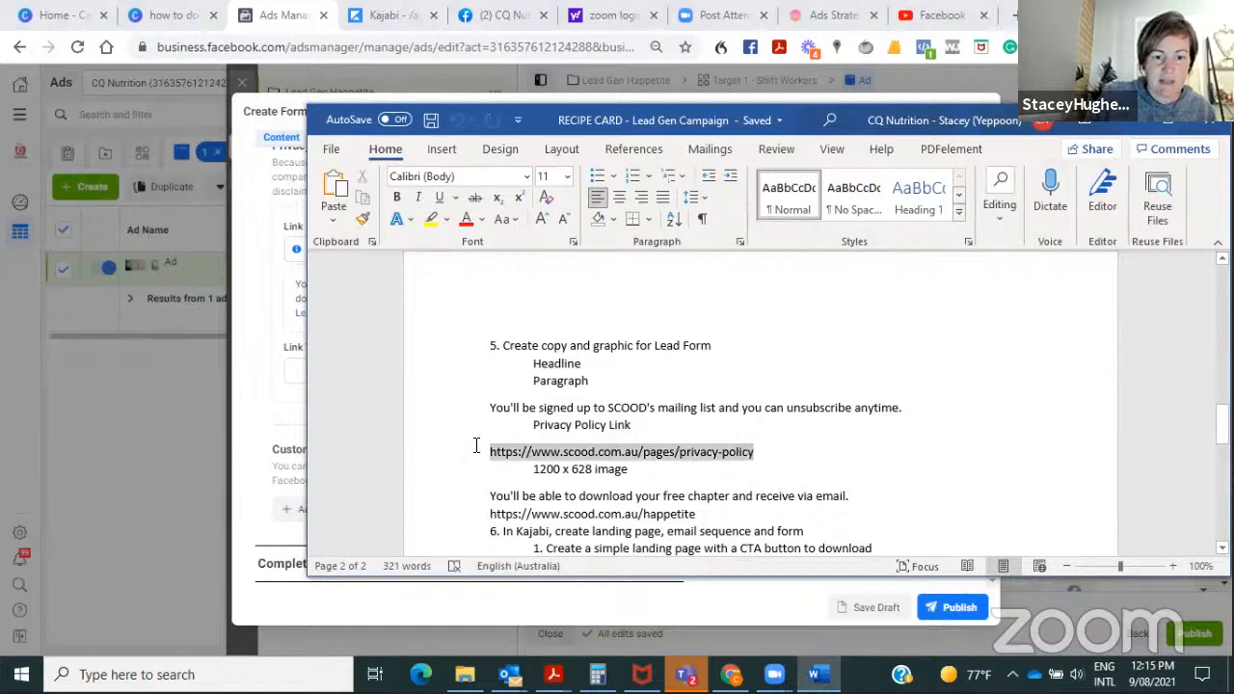
left_click(167, 241)
left_click(329, 250)
key("ctrl+v")
left_click(682, 262)
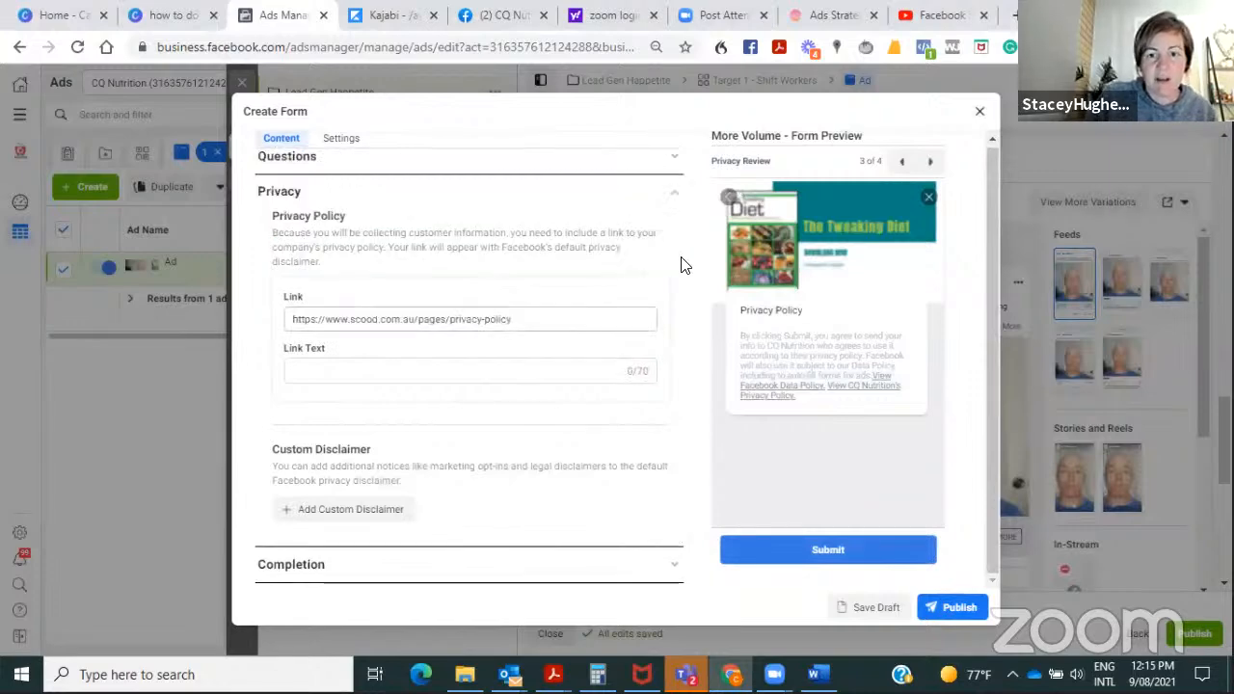
left_click(328, 372)
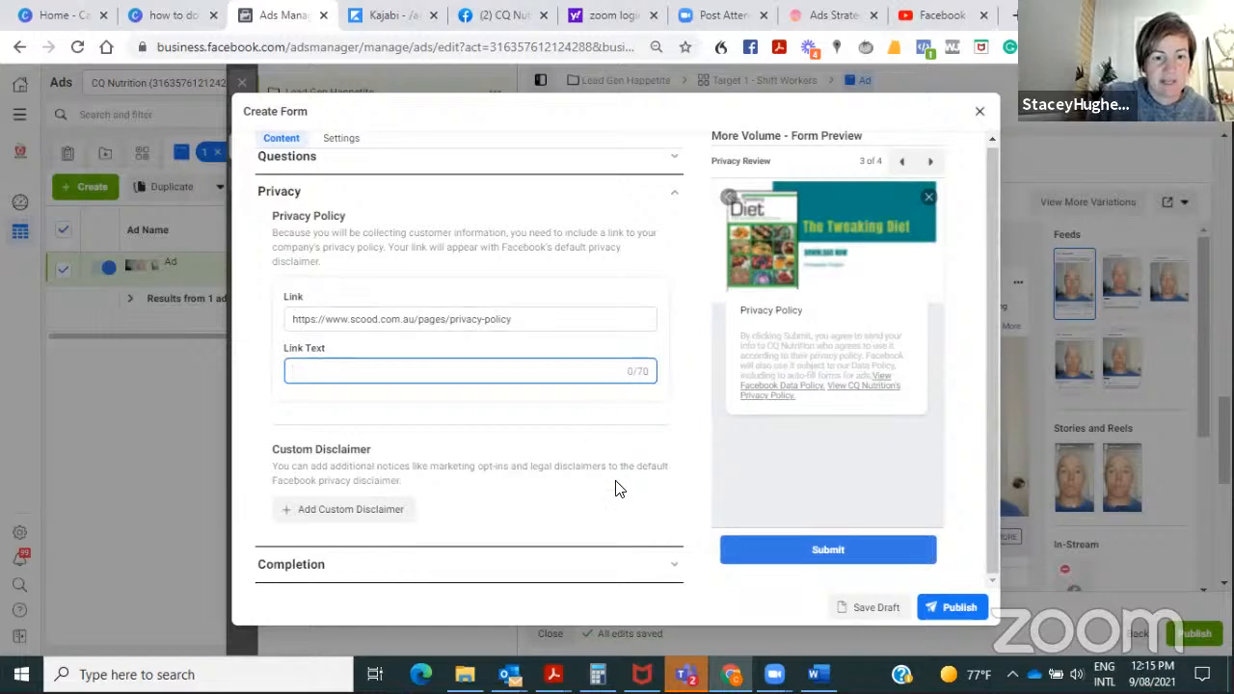
left_click(536, 530)
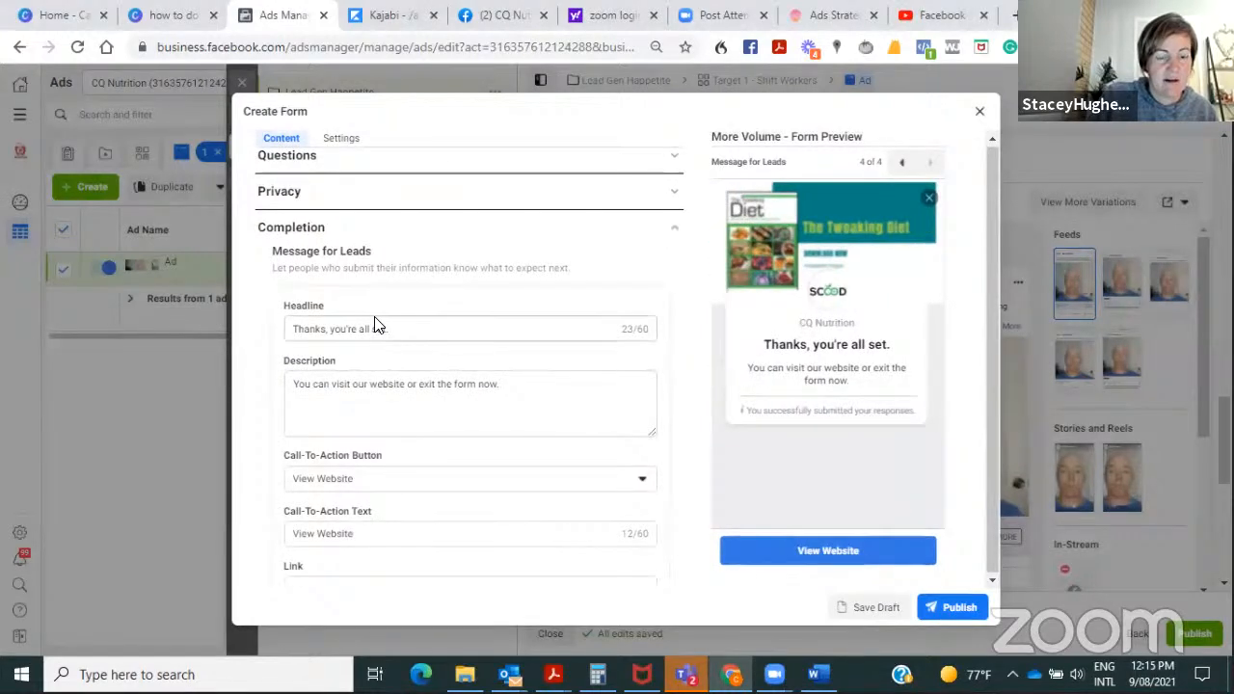
scroll(371, 318, "up", 3)
left_click(349, 357)
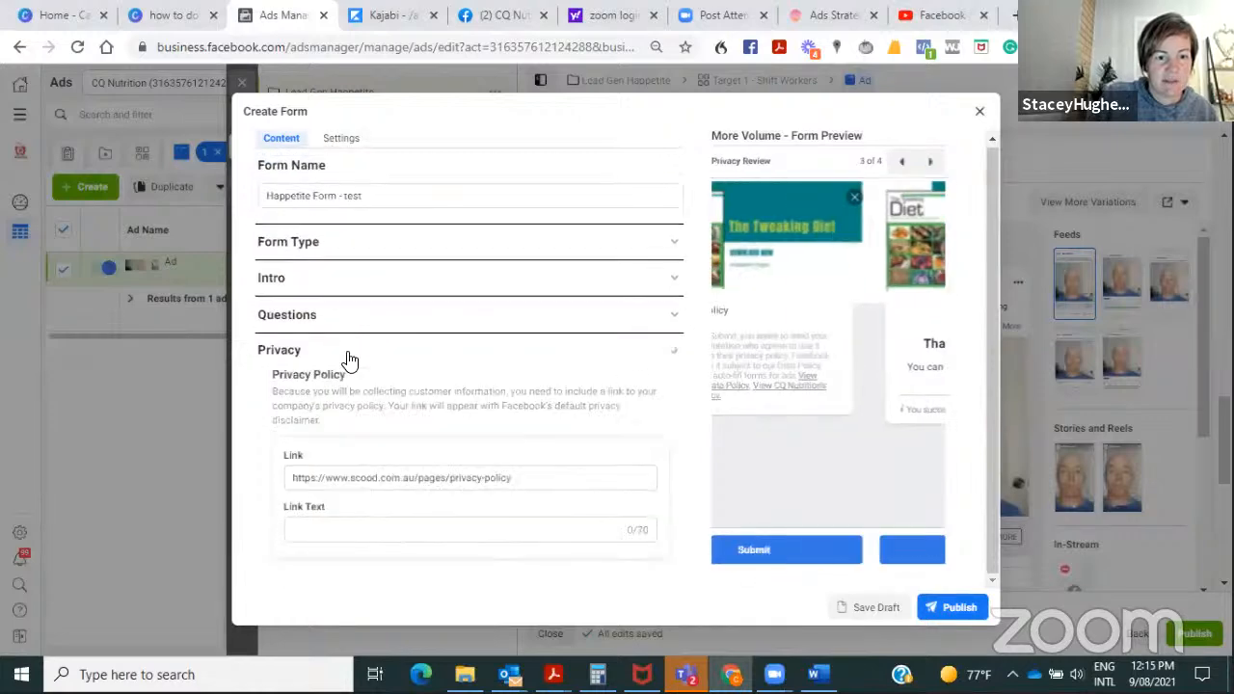
scroll(399, 308, "down", 2)
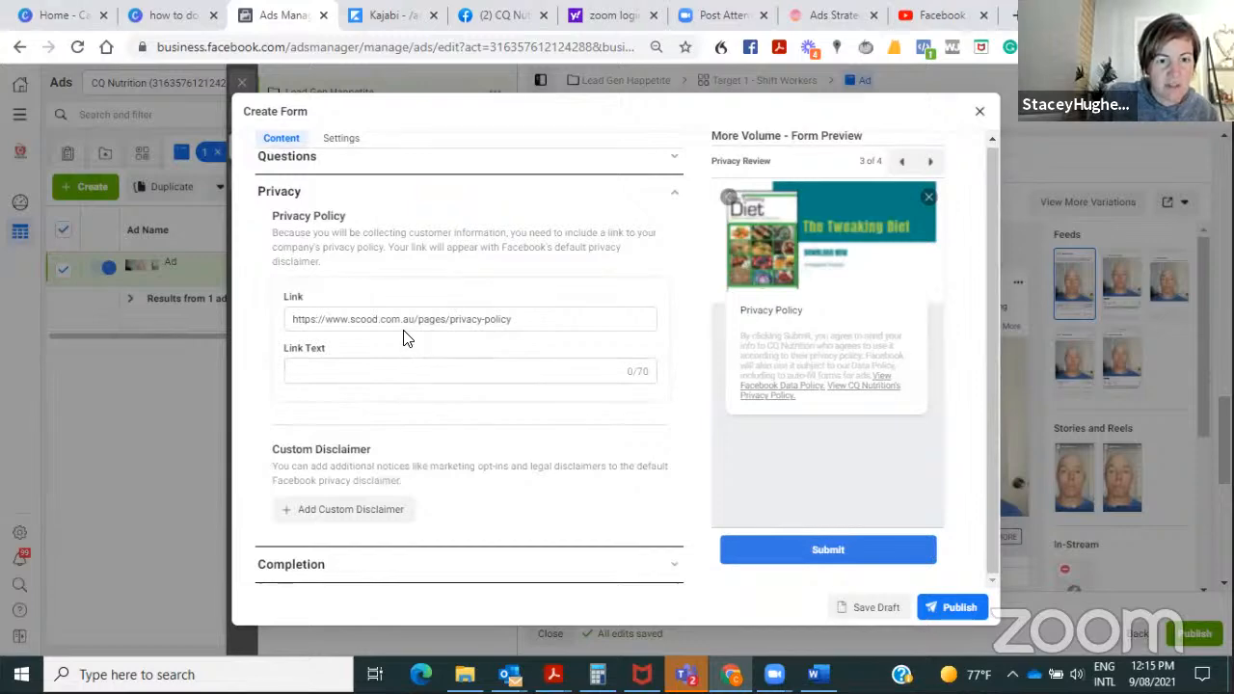
- Copy "You'll be signed up to SCOOD's mailing list and you can unsubscribe anytime." from the Word recipe card into the prefill questions' description
scroll(405, 337, "up", 1)
left_click(386, 246)
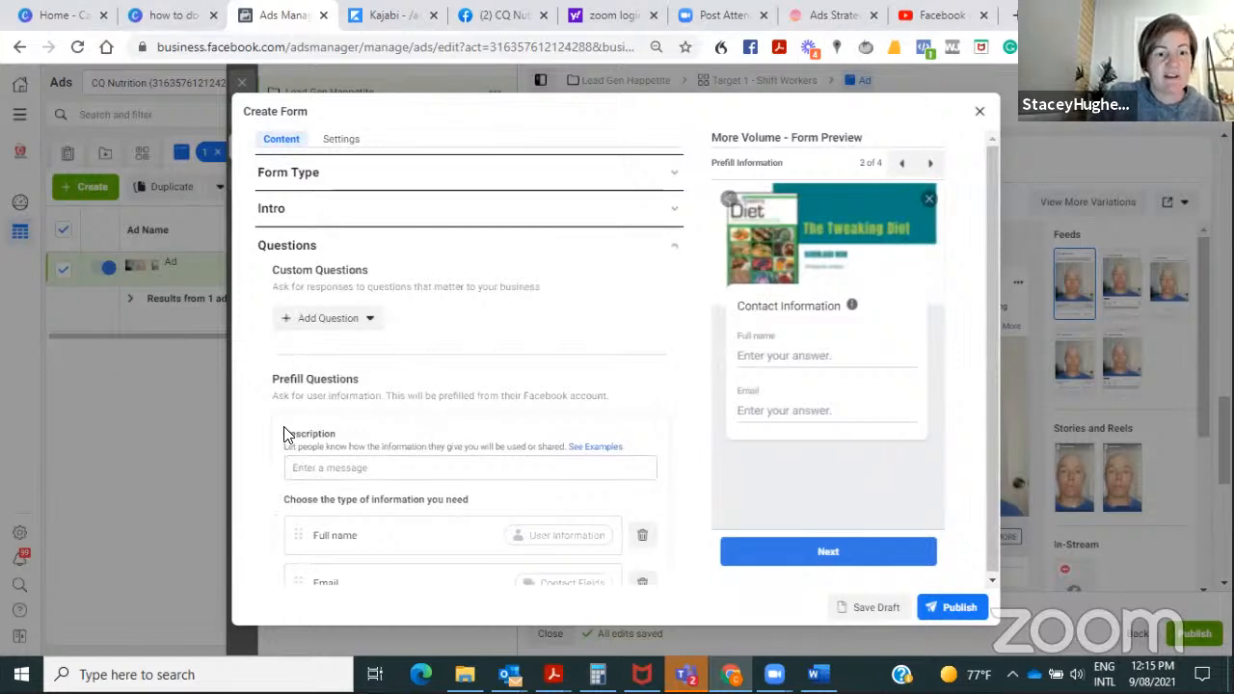
left_click_drag(289, 435, 334, 436)
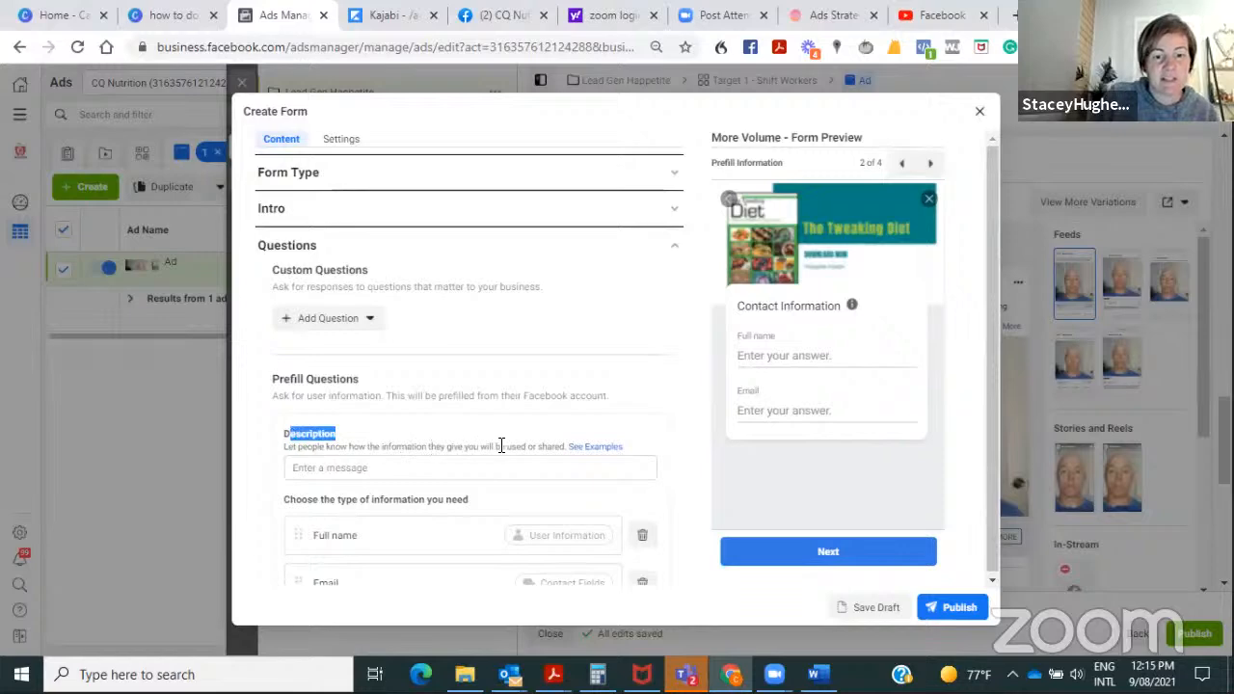
left_click(355, 466)
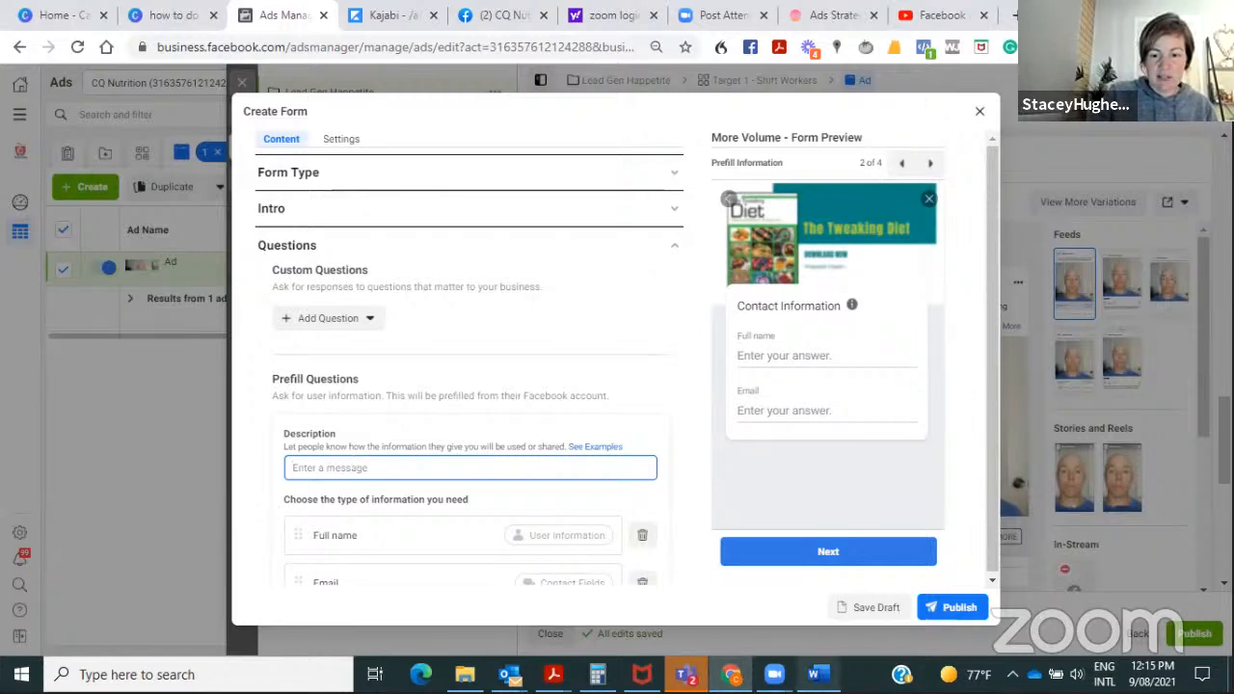
left_click(815, 674)
scroll(707, 464, "down", 1)
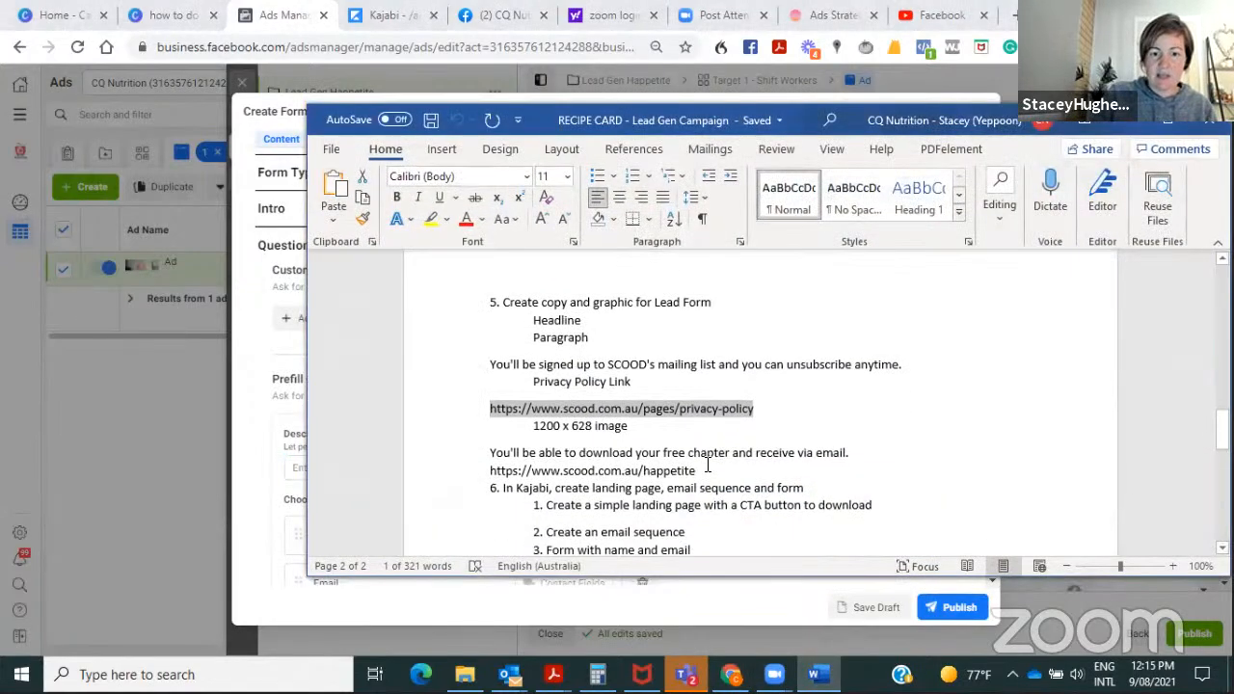
scroll(707, 465, "down", 1)
left_click_drag(953, 324, 485, 324)
key("ctrl+c")
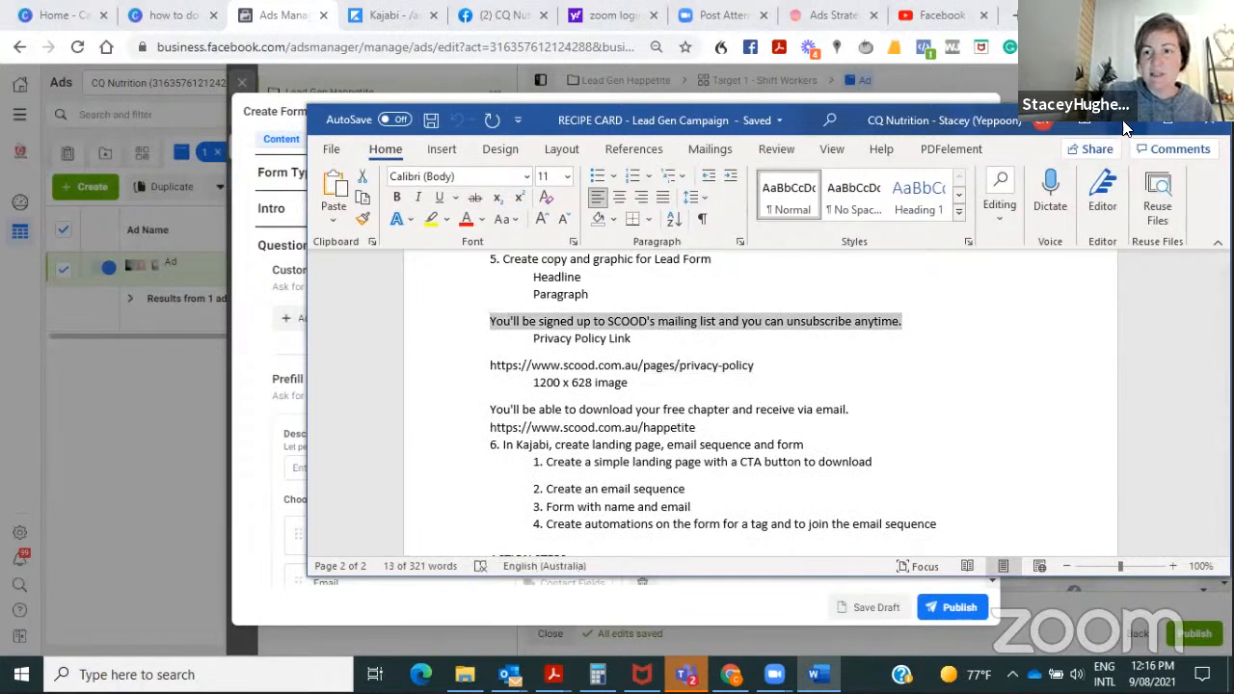
left_click(1124, 125)
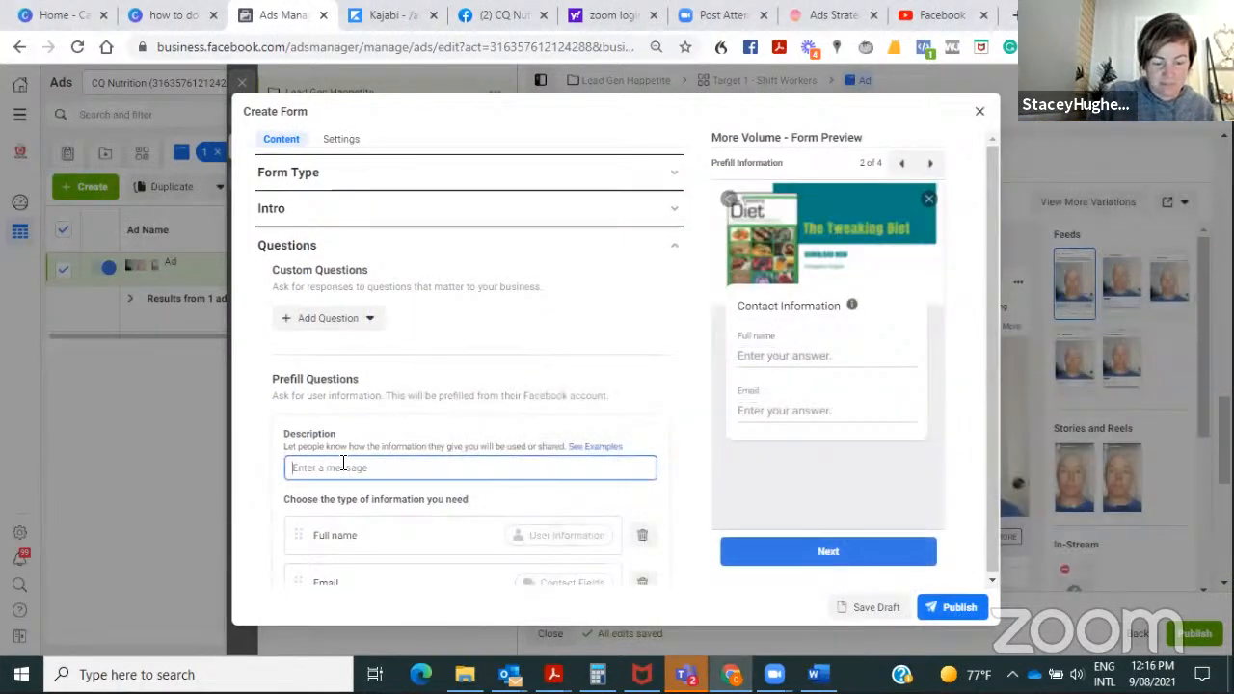
key("ctrl+v")
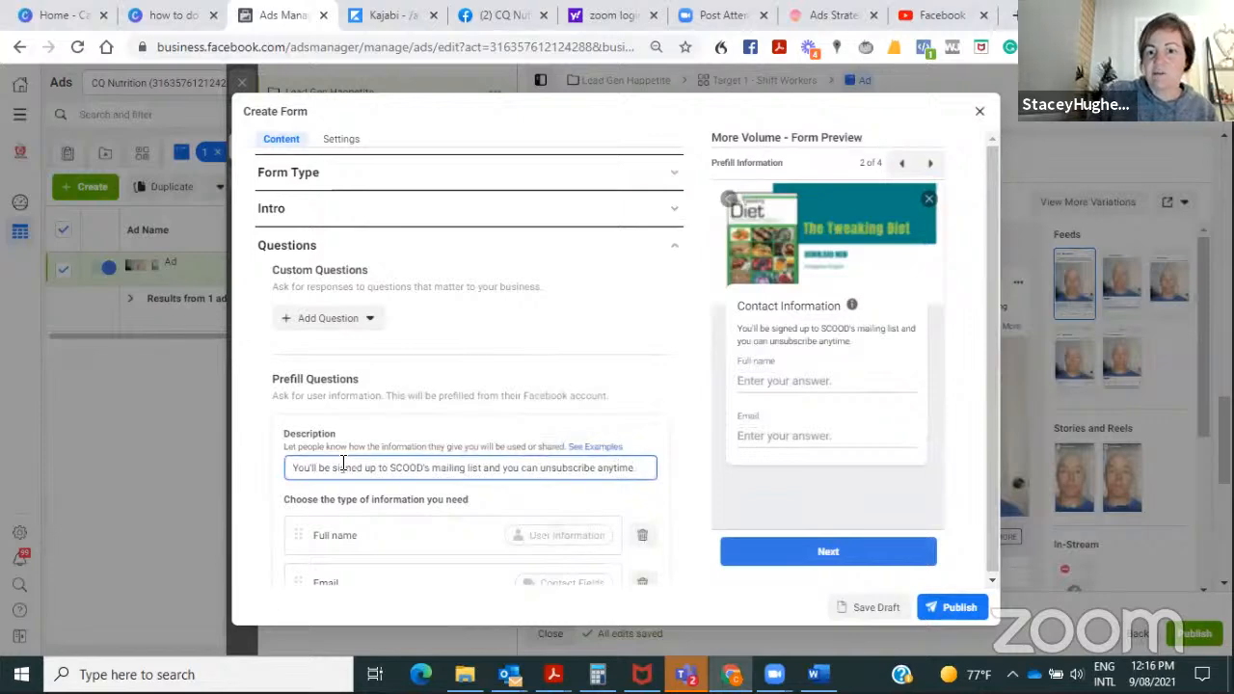
- Check the privacy section, and set the completion message's call-to-action button to Download
scroll(342, 467, "down", 2)
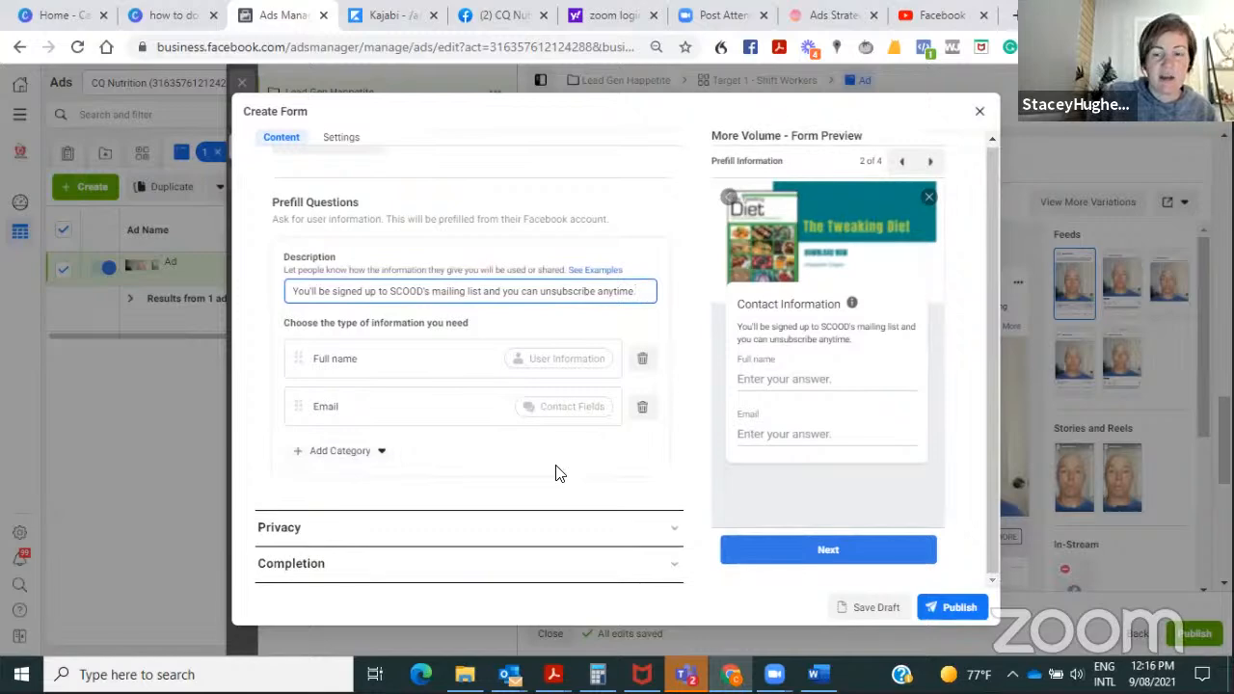
left_click(291, 529)
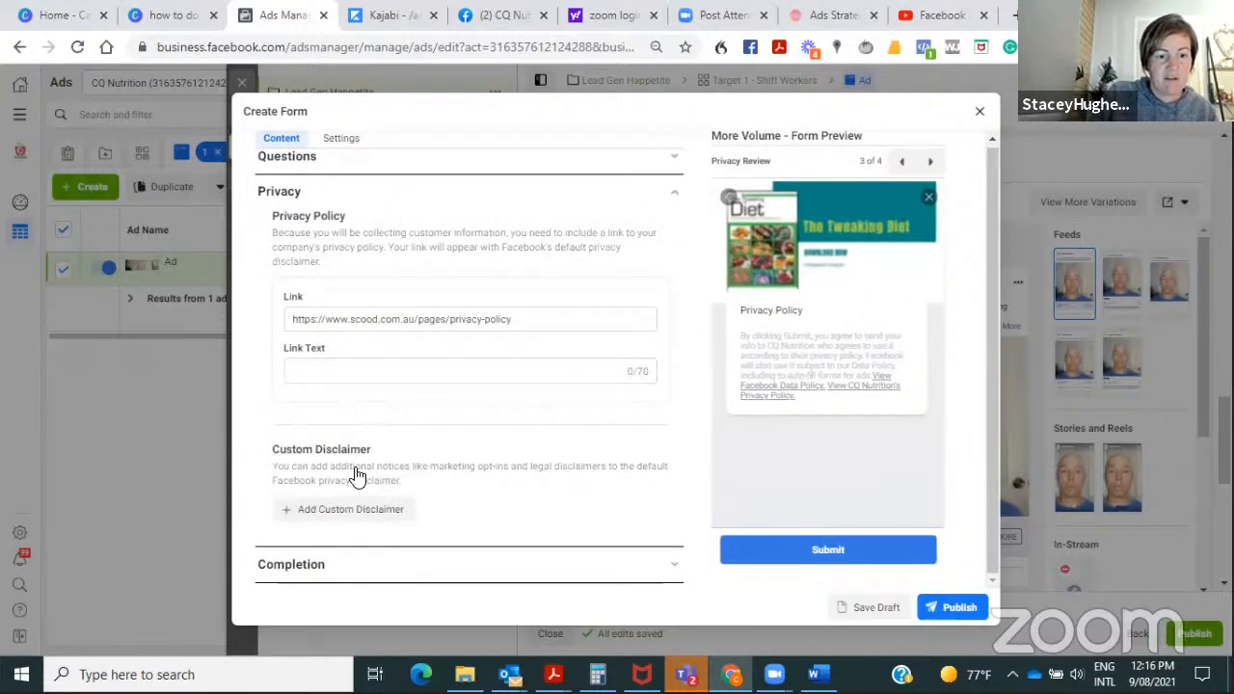
left_click(354, 564)
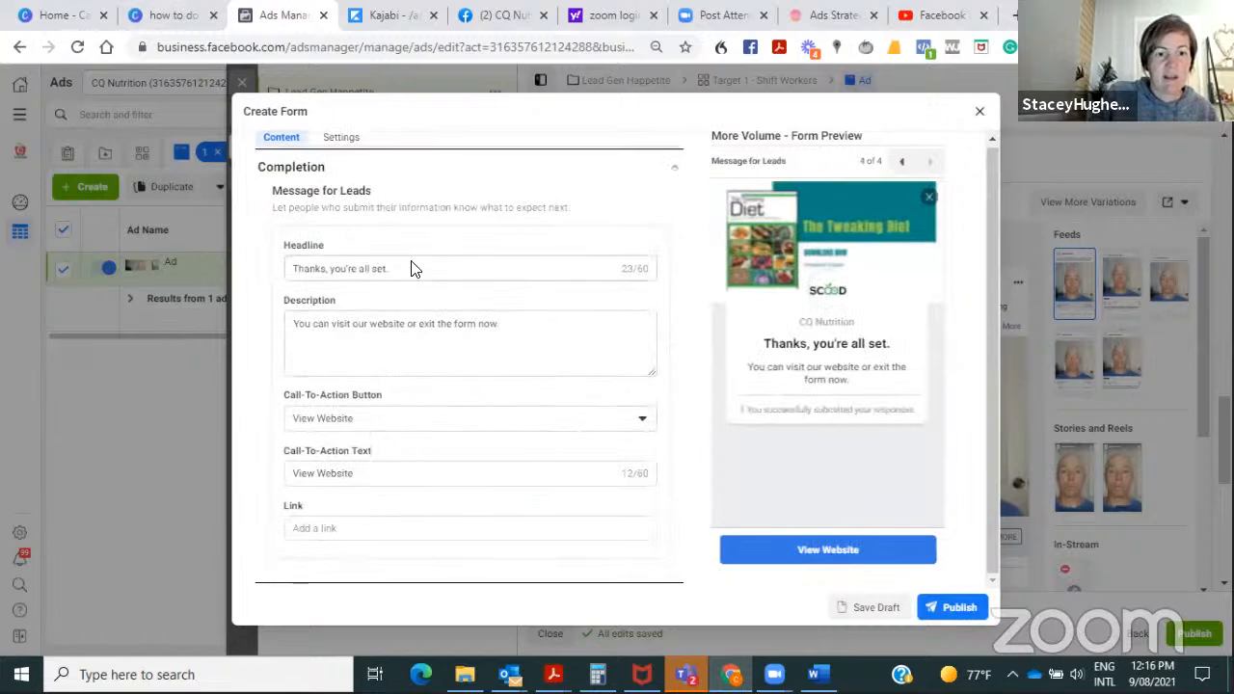
left_click(385, 327)
left_click(410, 421)
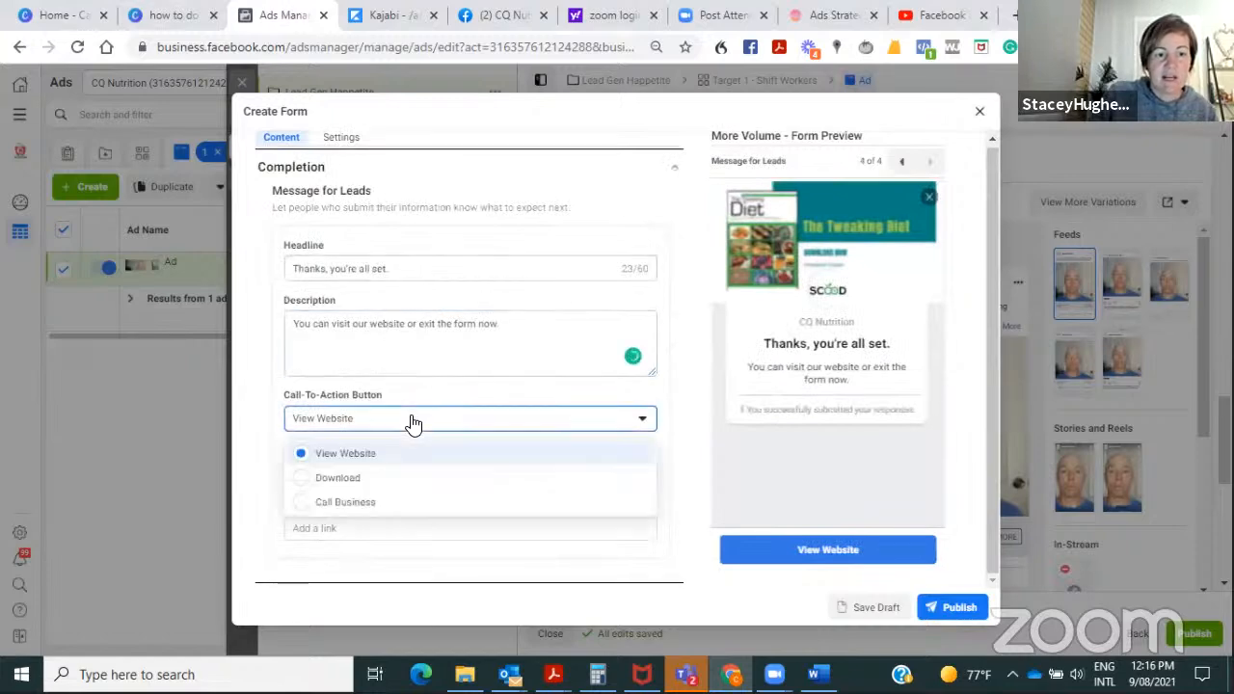
left_click(339, 478)
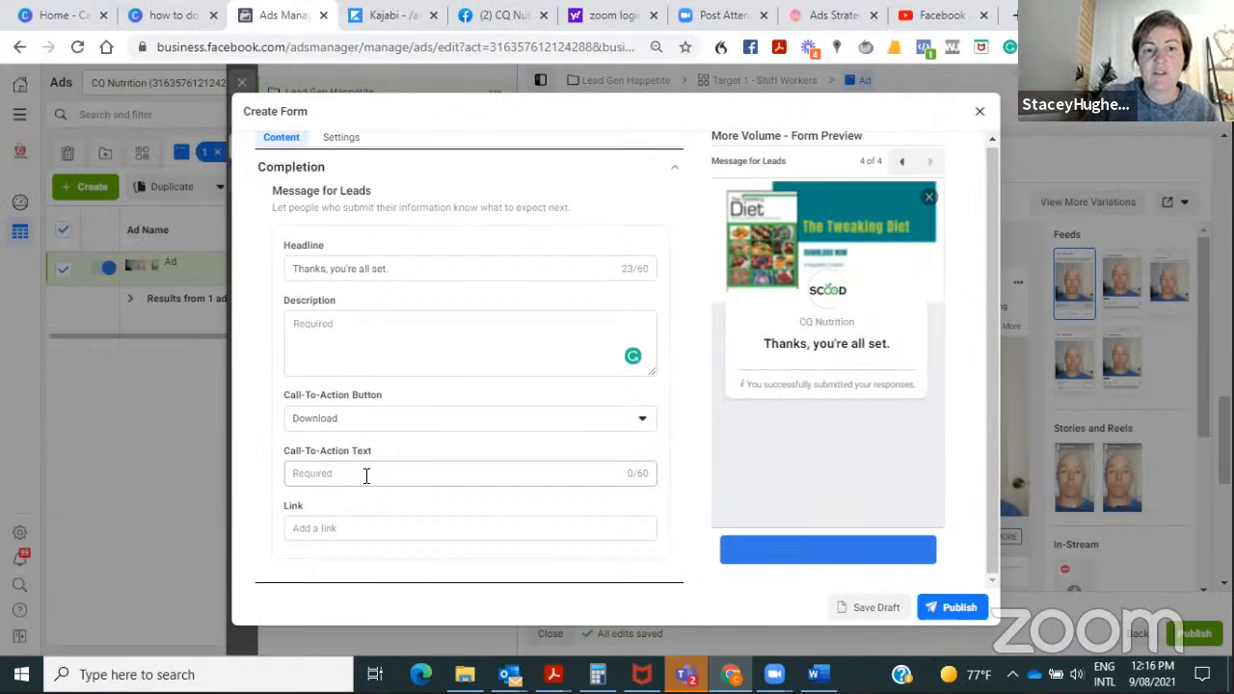
left_click(366, 475)
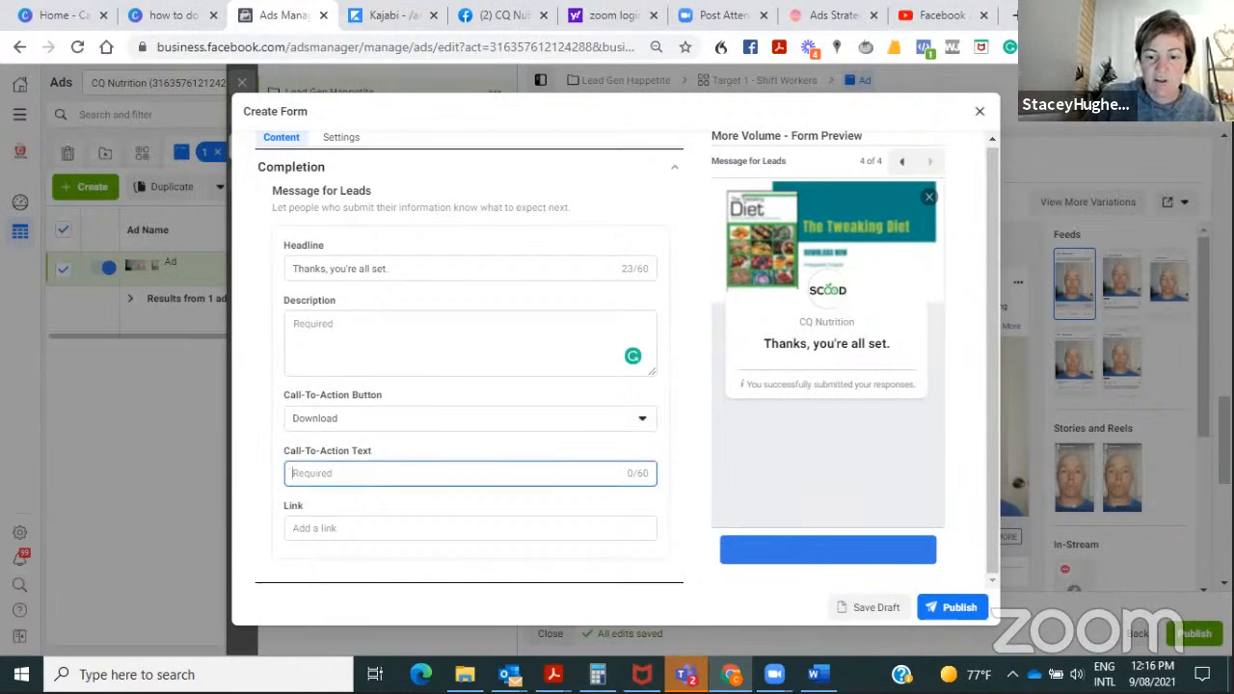
left_click(819, 673)
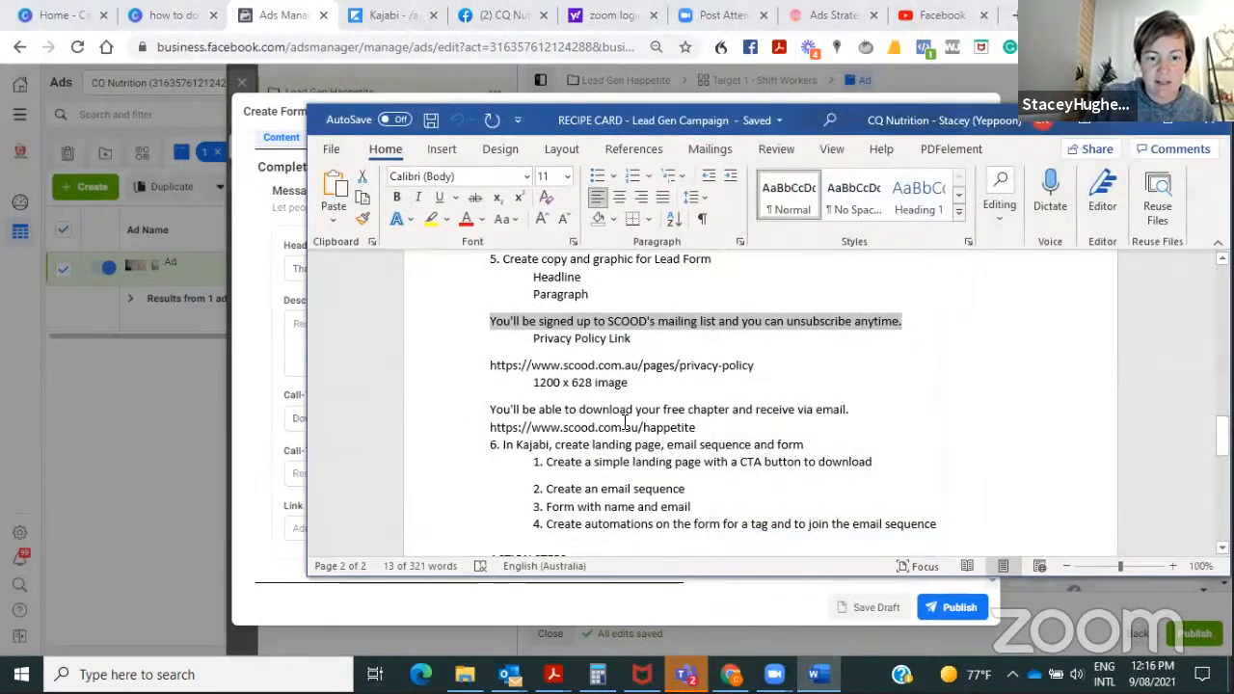
left_click_drag(714, 429, 498, 431)
key("ctrl+c")
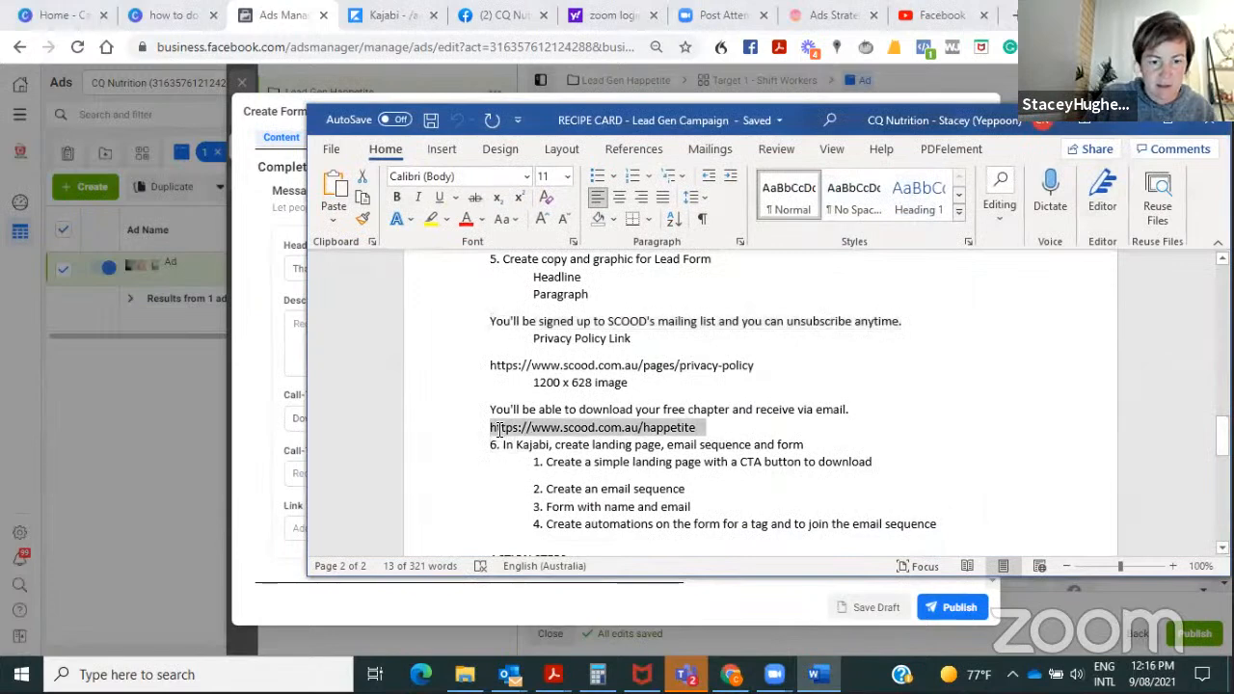
left_click(1126, 123)
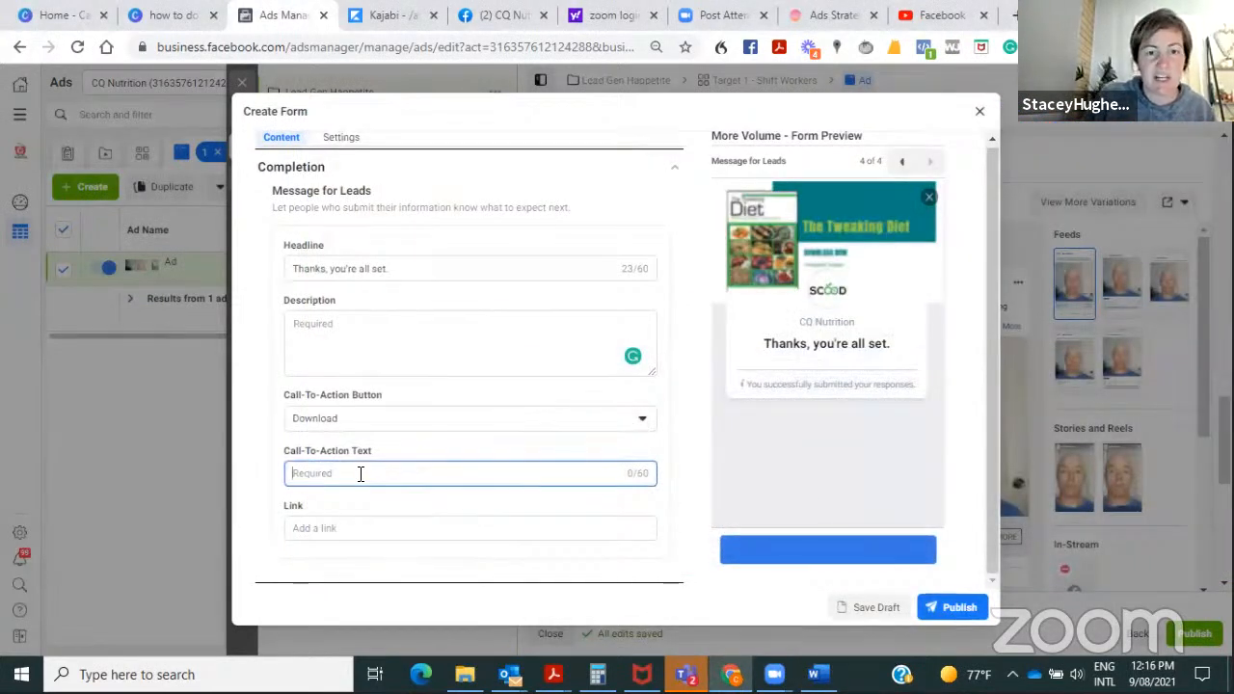
key("ctrl+v")
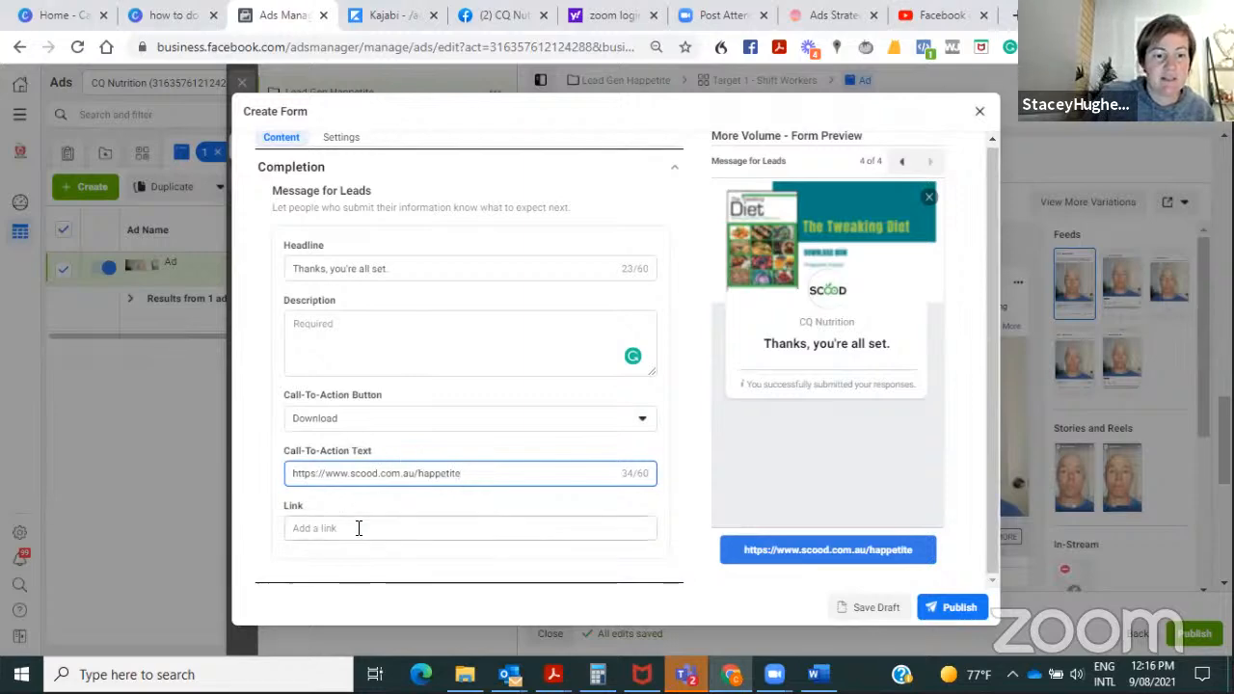
triple_click(406, 473)
key("ctrl+c")
key("BackSpace")
key("Tab")
key("ctrl+v")
- Set the completion message's call-to-action text to "Download"
left_click(328, 472)
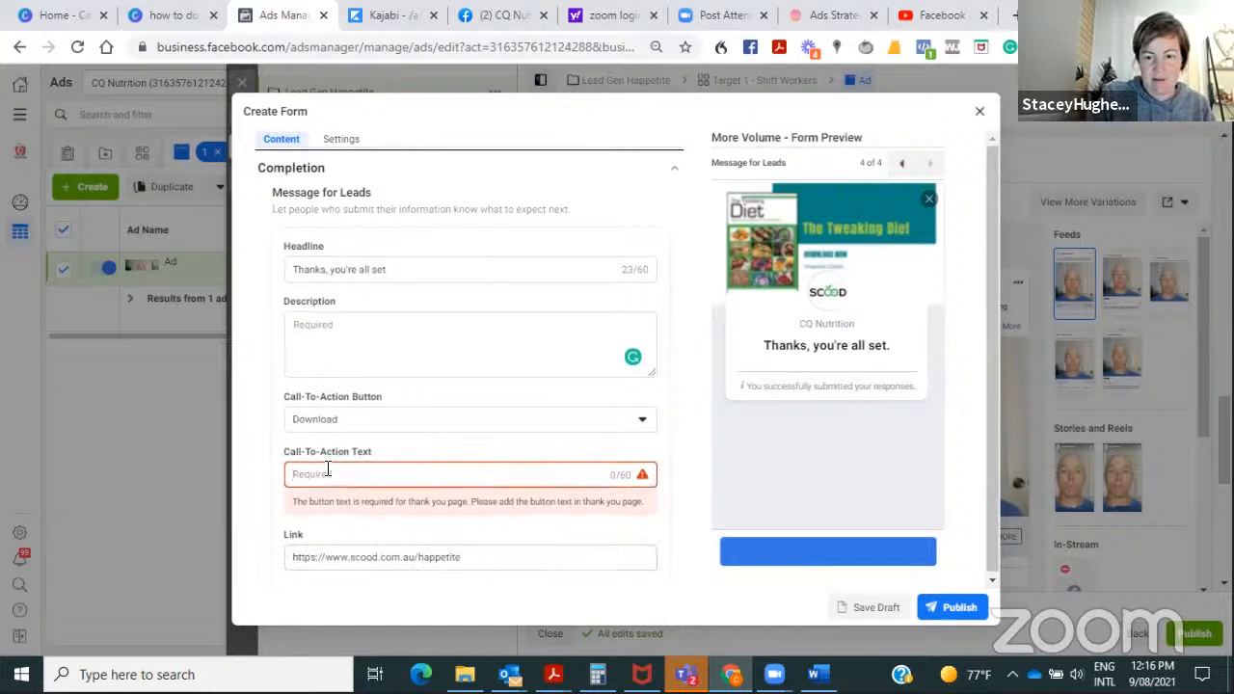
type("Download")
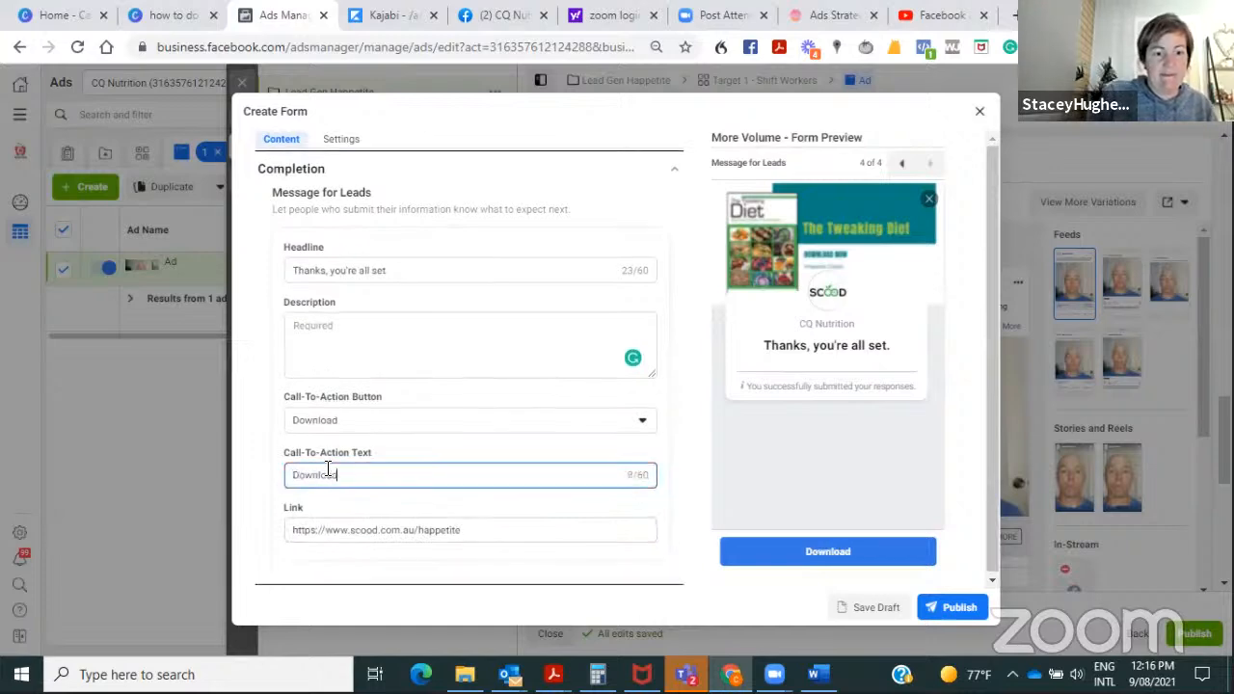
left_click(487, 456)
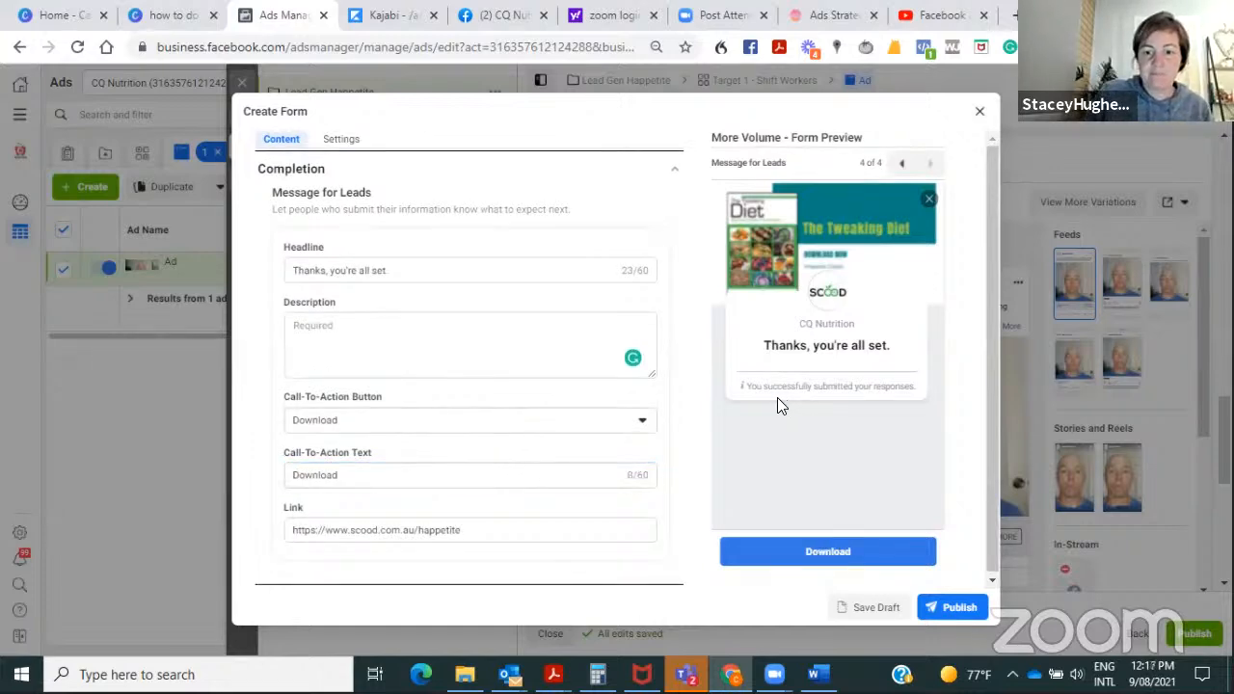
- Set the completion message's description to "You'll receive the chapter on the next page to download and you'll receive via email as well."
left_click(337, 347)
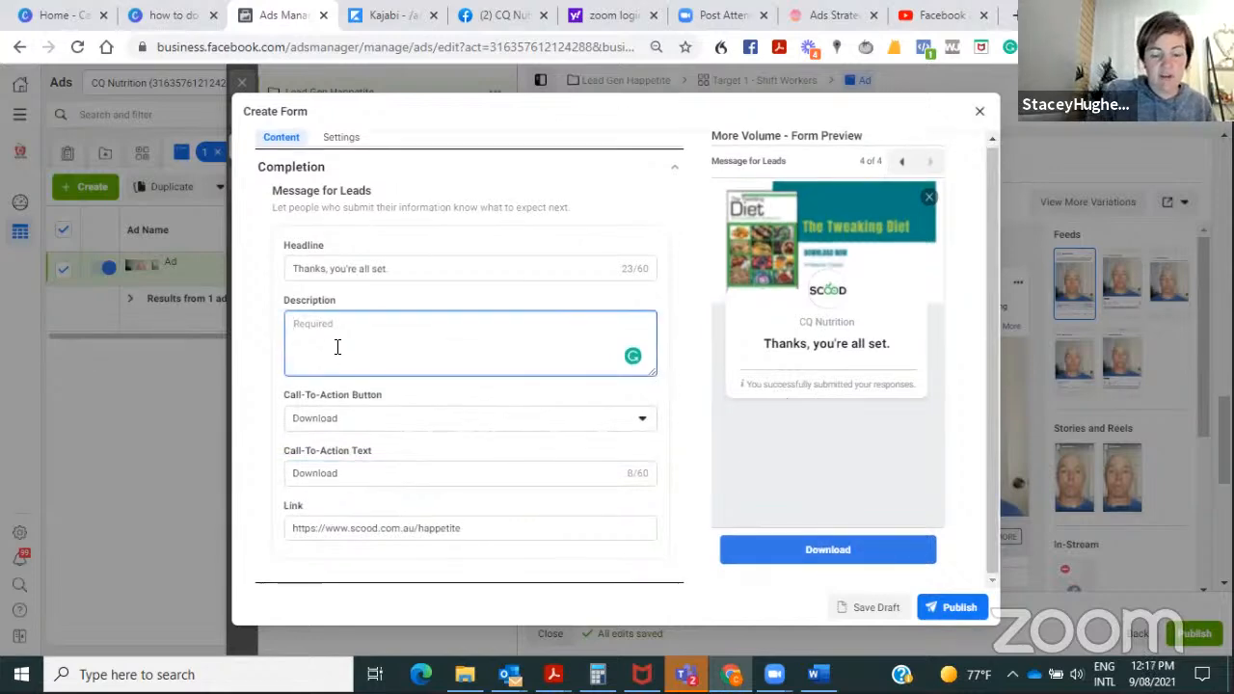
type("You'll reci")
key("BackSpace")
type("eive the chapter on ")
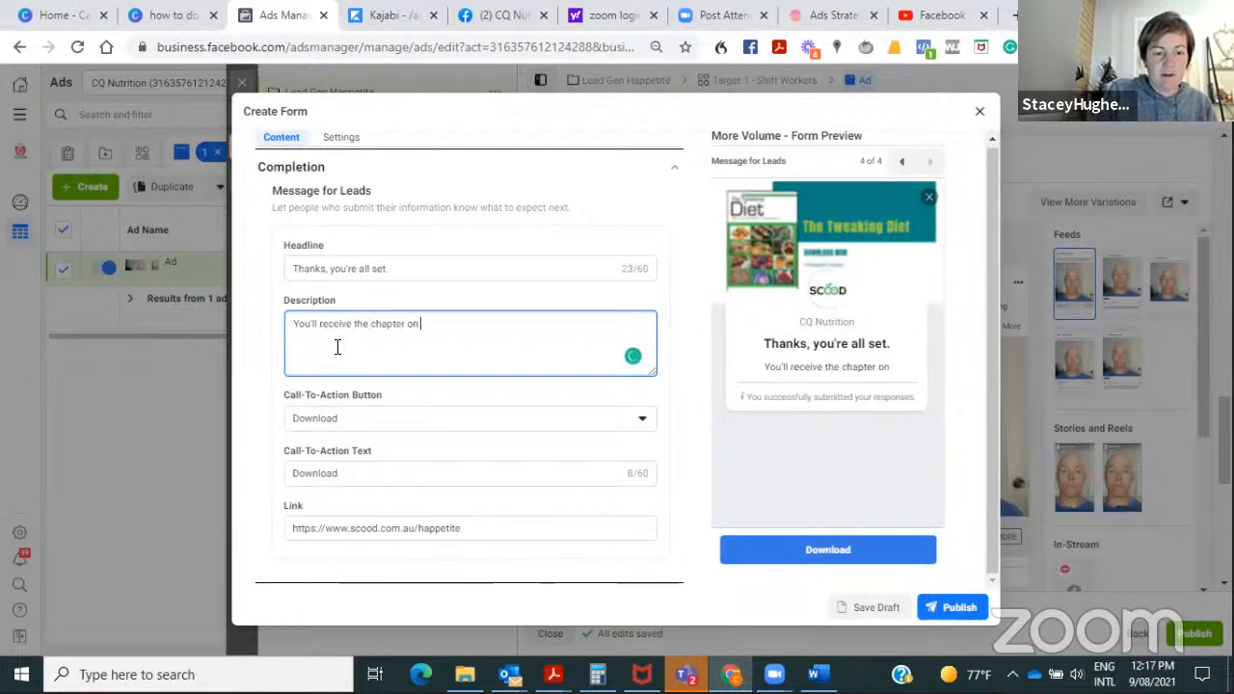
type("the nex")
type("t page to downloa")
type("d and you")
type("'ll receive")
type(" via emai")
type("l as")
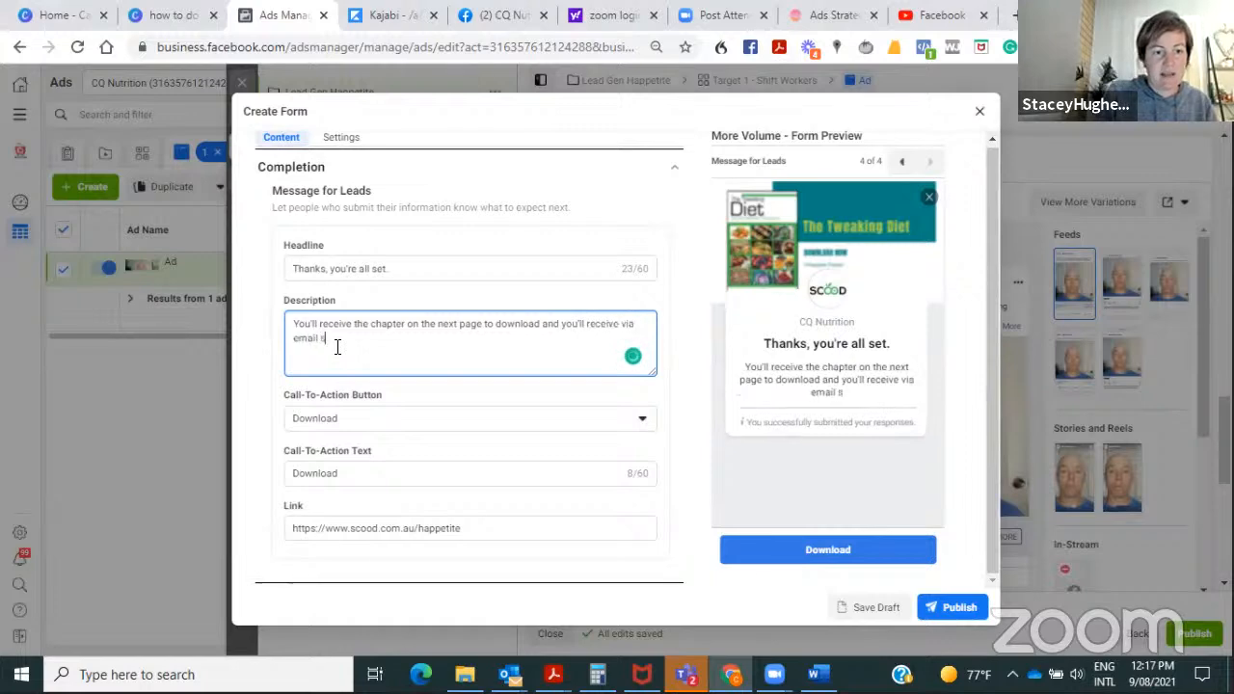
key("BackSpace")
key("BackSpace")
type("as well.")
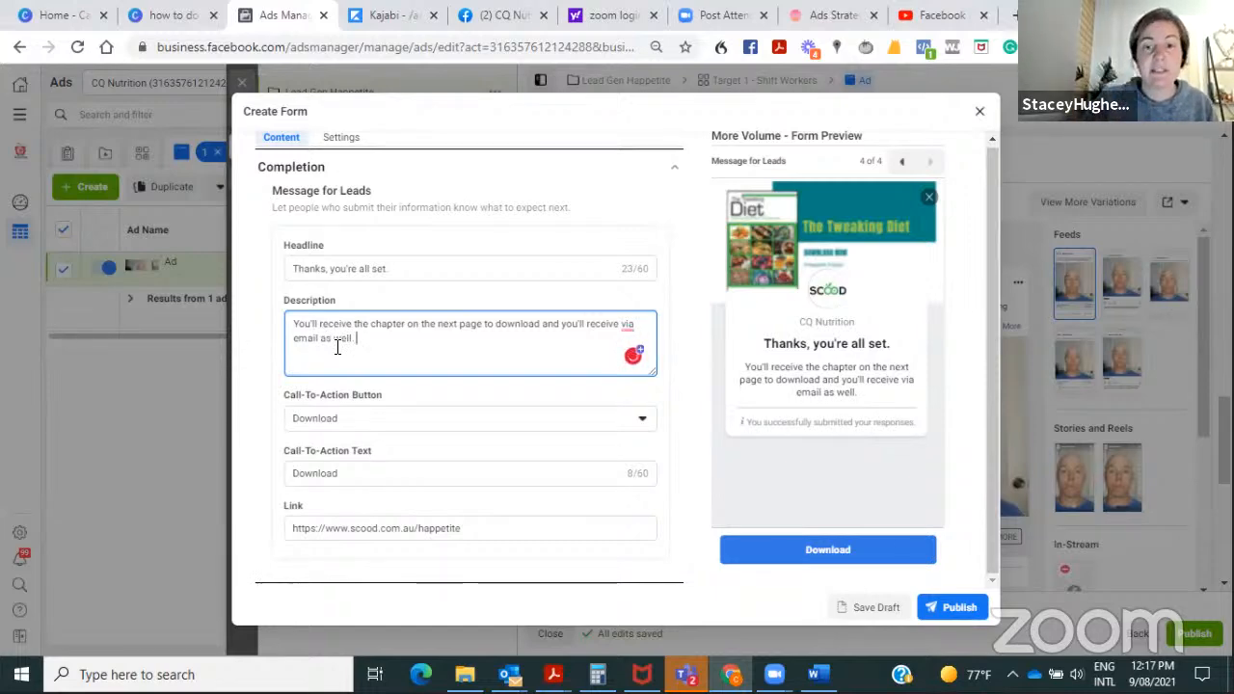
left_click(689, 343)
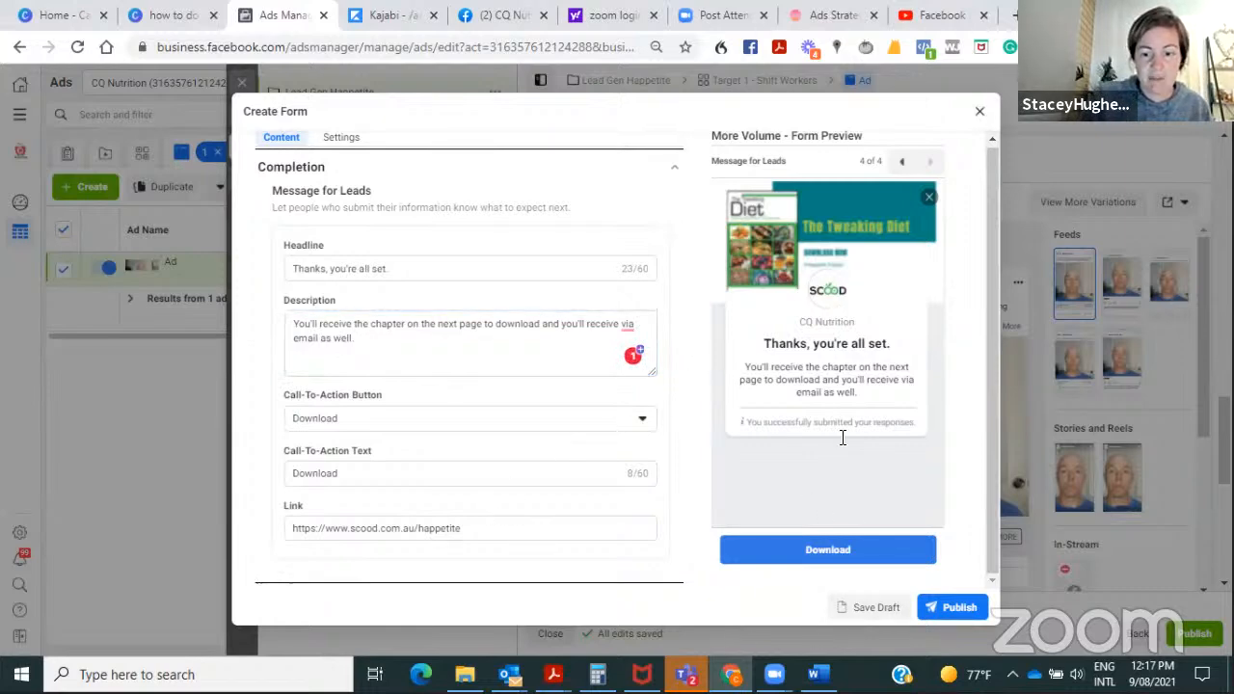
- Publish the instant form and check the ad's tracking settings
left_click(951, 620)
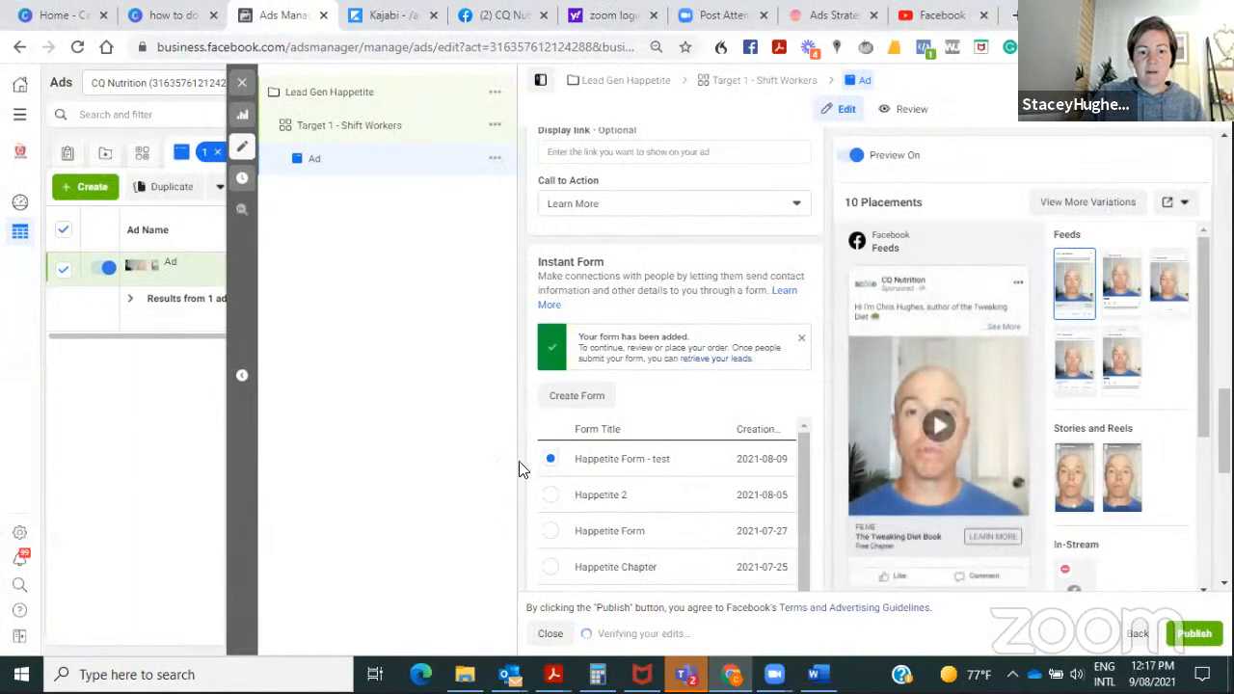
scroll(1043, 356, "down", 1)
scroll(1043, 357, "down", 2)
scroll(808, 291, "down", 5)
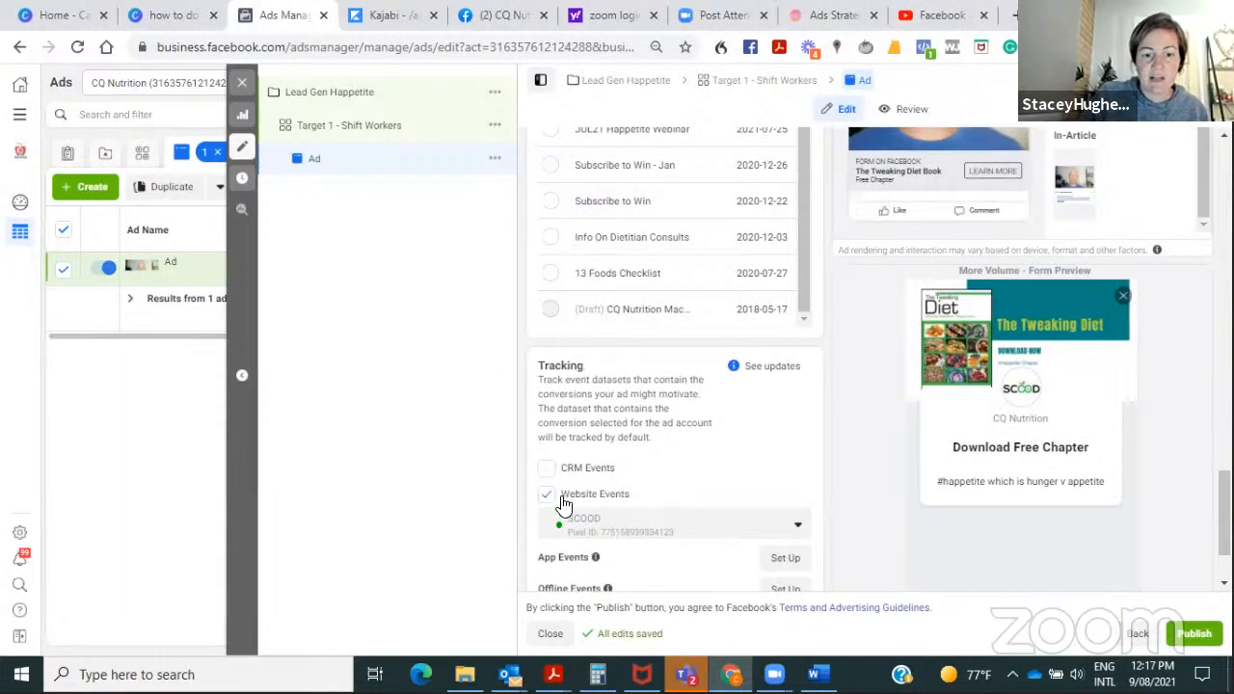
scroll(696, 525, "down", 1)
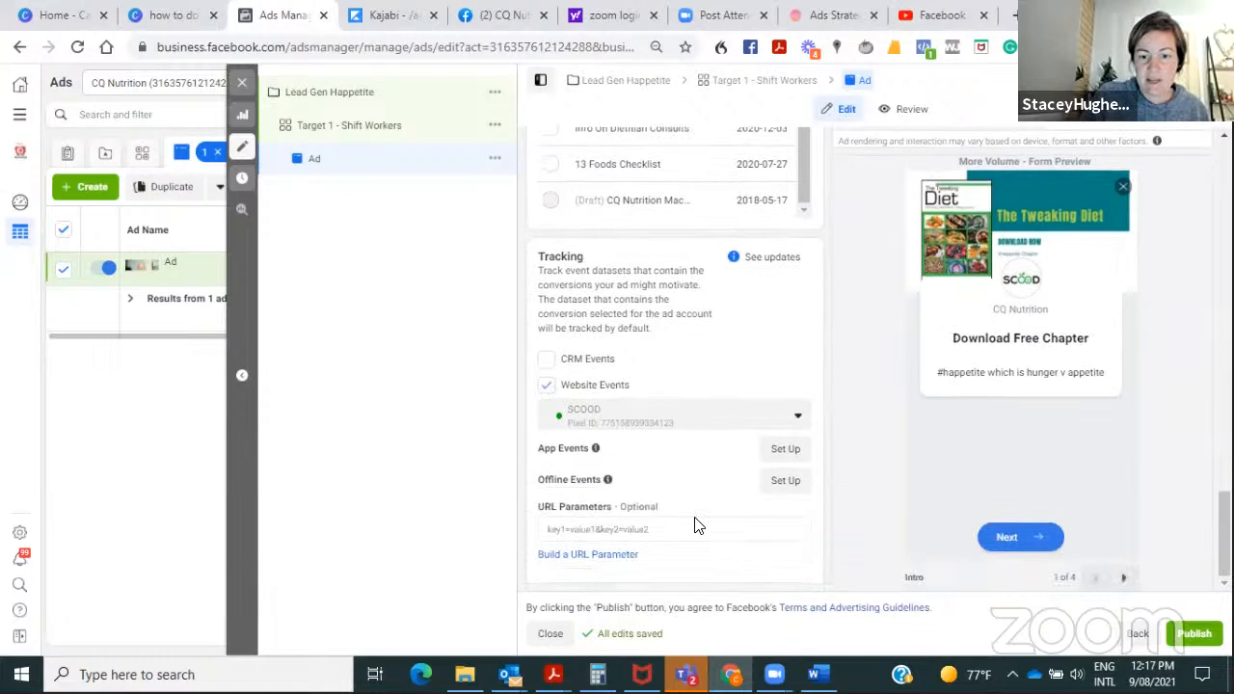
scroll(1035, 413, "up", 2)
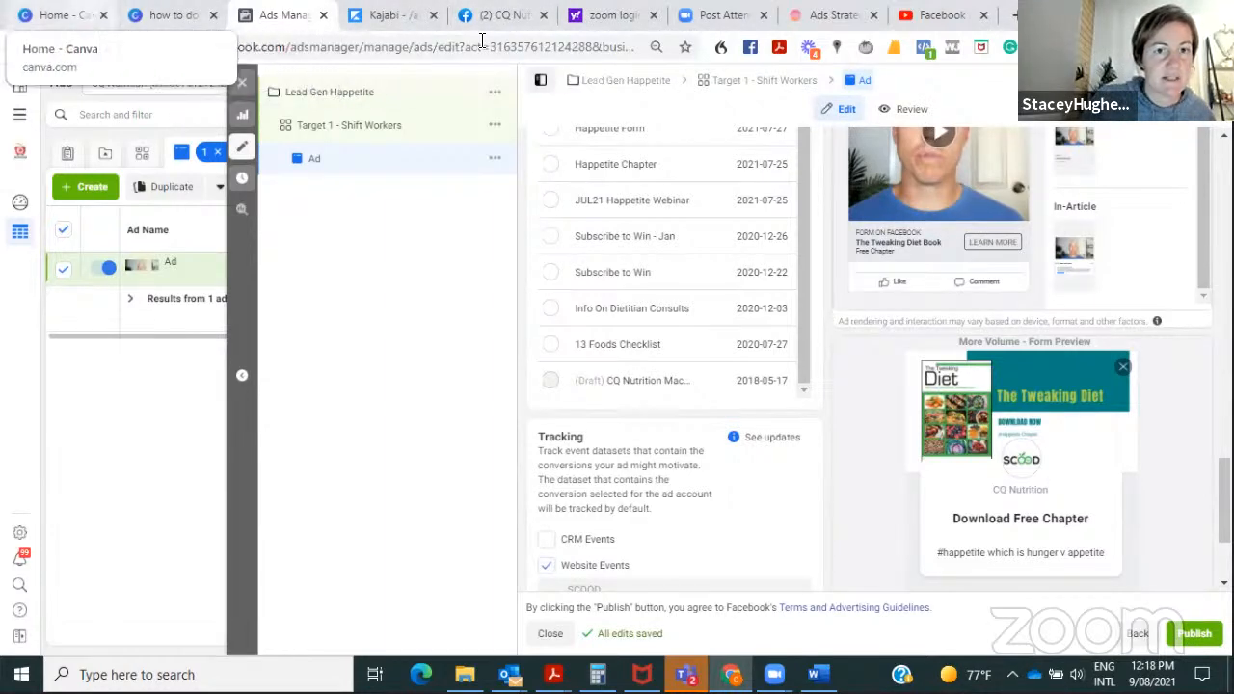
- Open Leads Setup in the CQ Nutrition Facebook page's Publishing Tools
left_click(501, 20)
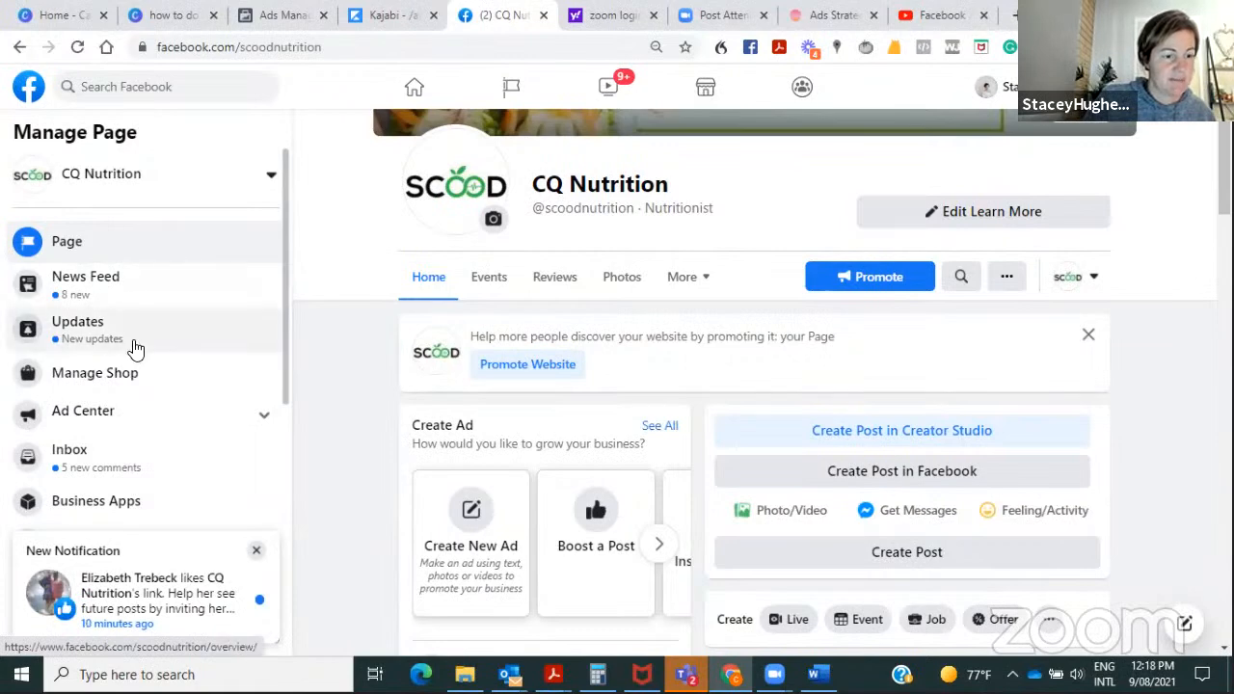
scroll(133, 347, "down", 2)
scroll(136, 350, "down", 2)
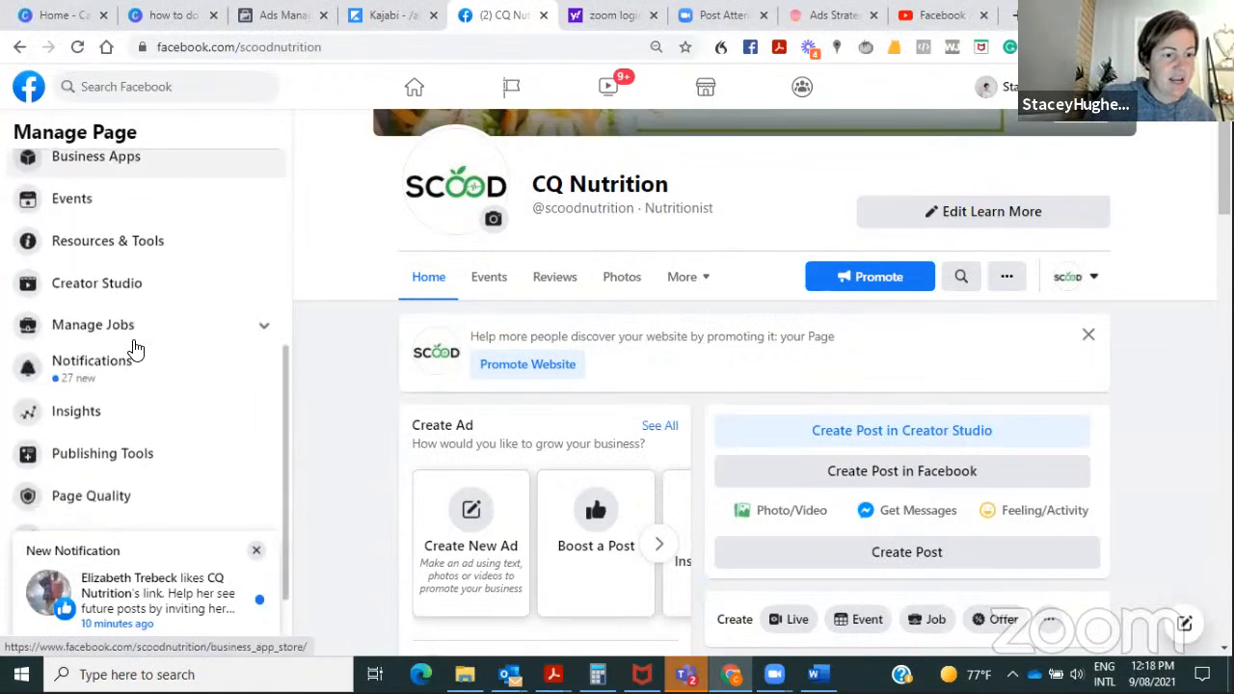
left_click(136, 463)
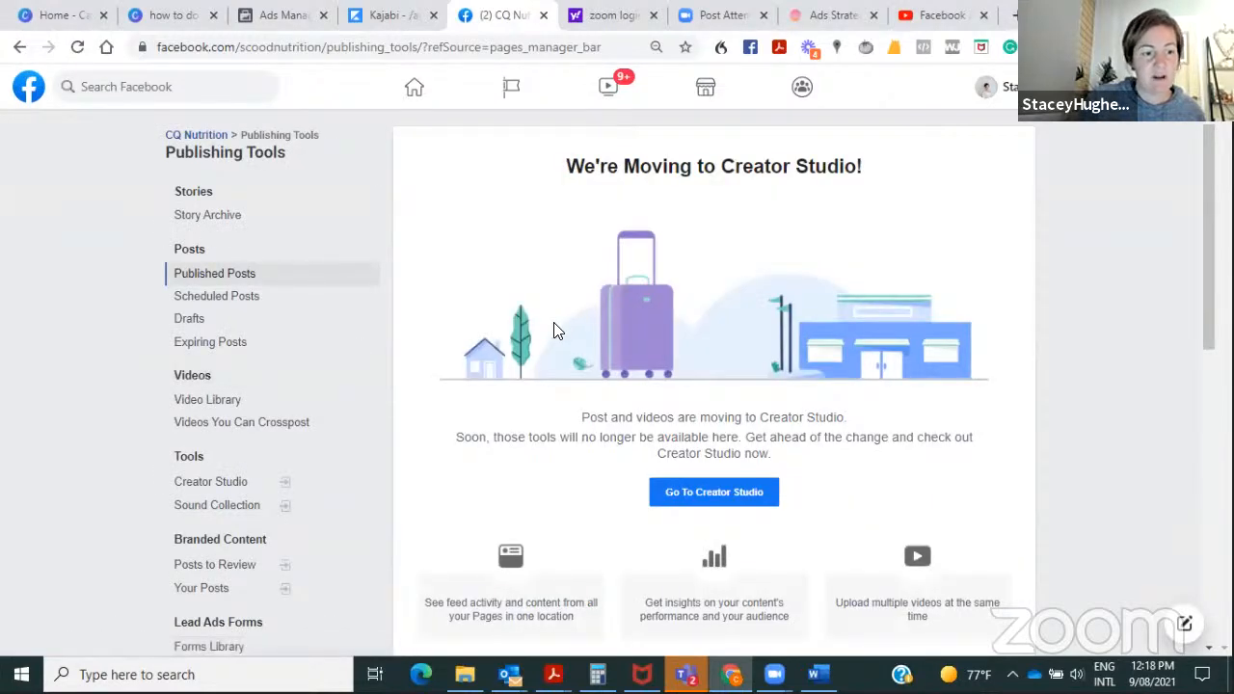
scroll(554, 331, "down", 2)
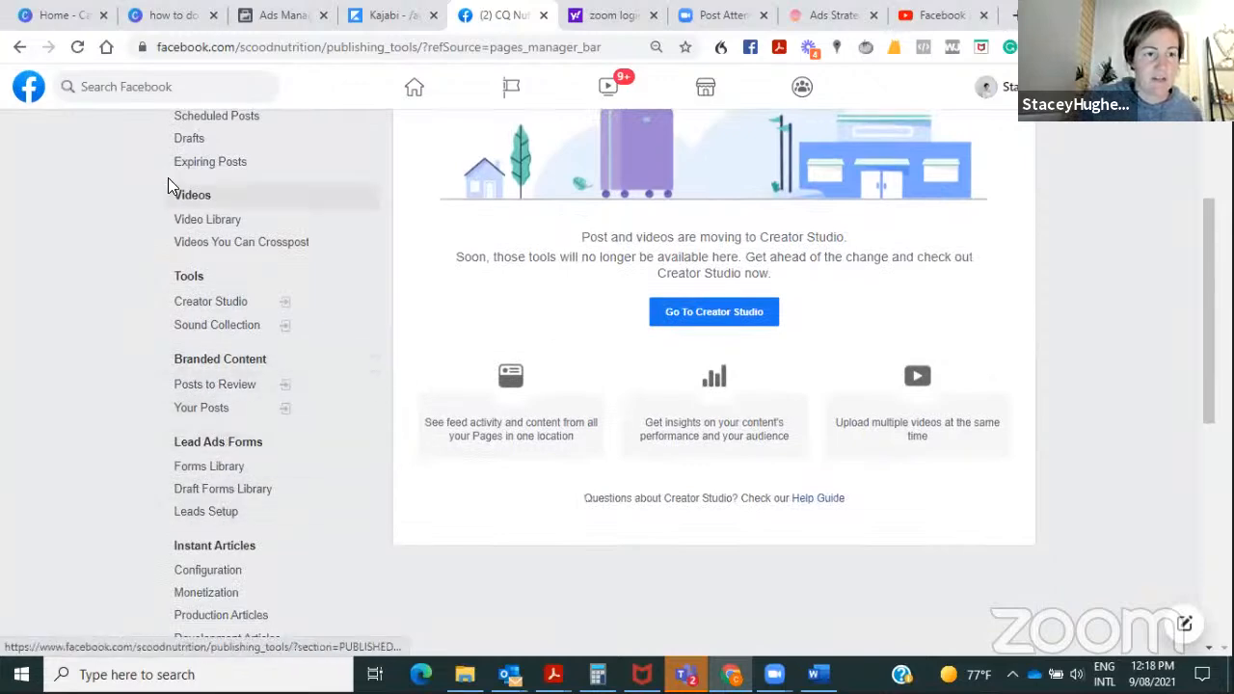
scroll(228, 281, "up", 2)
scroll(228, 281, "down", 5)
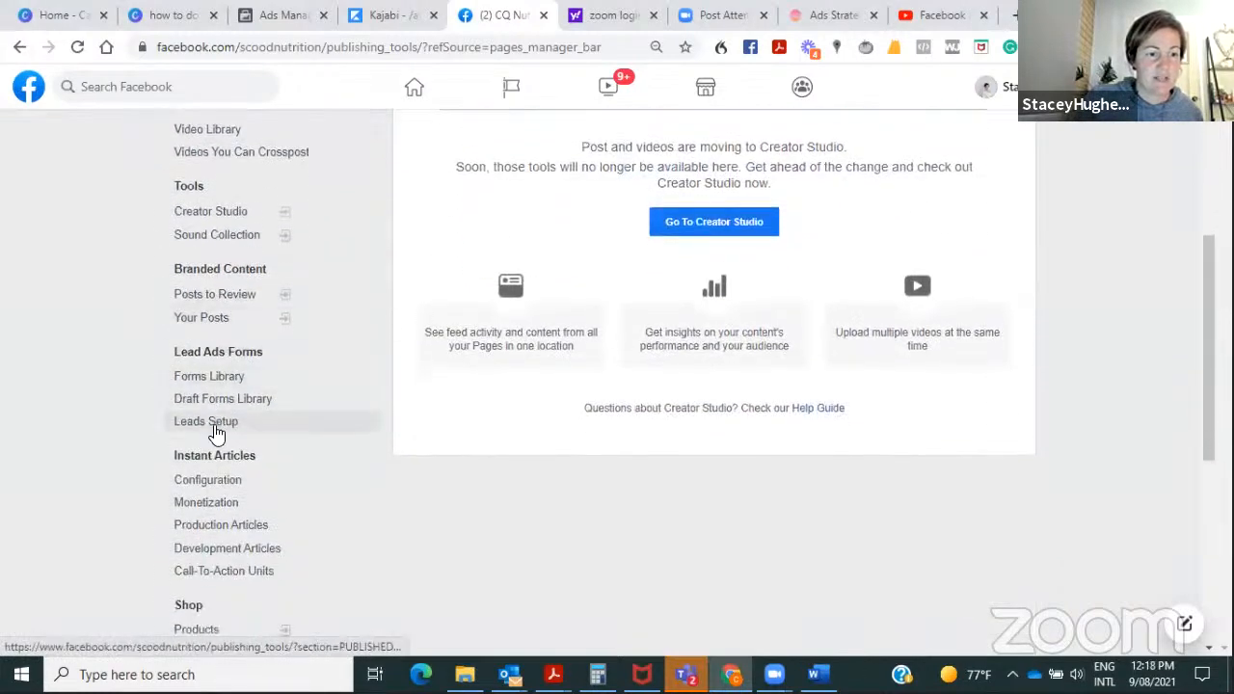
left_click(216, 431)
scroll(549, 435, "up", 3)
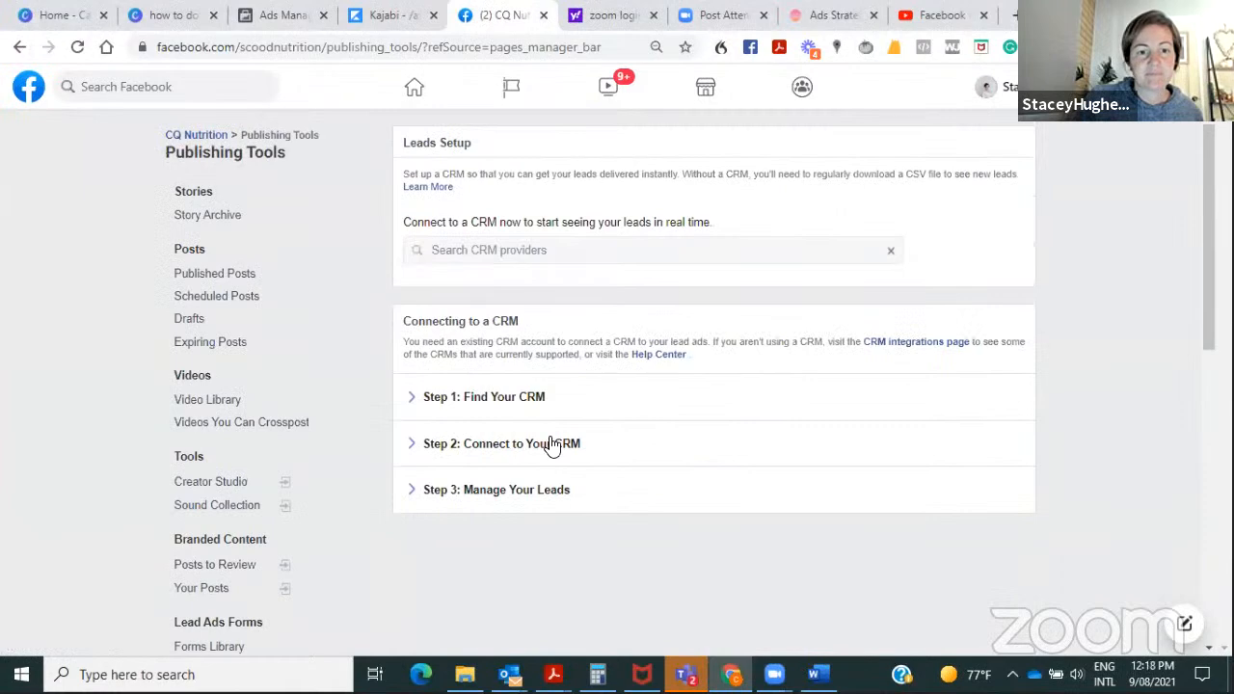
- Search the CRM providers for "kaj" and select Kajabi
left_click(479, 250)
type("kaj")
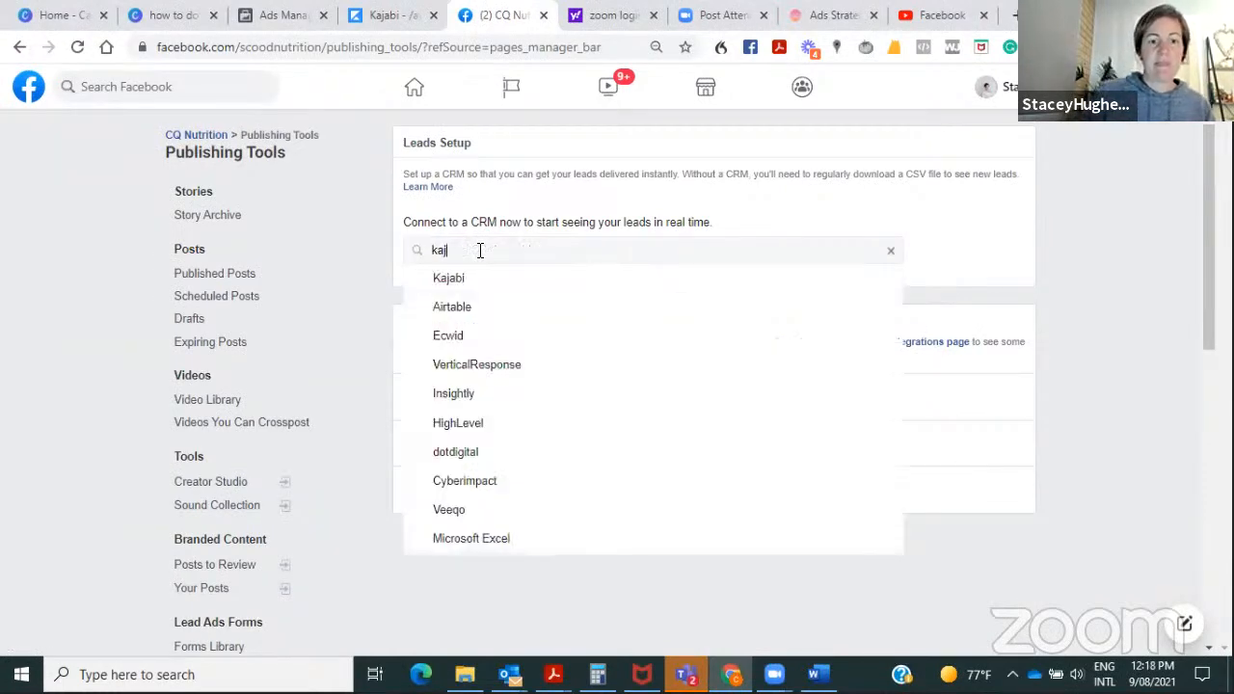
left_click(449, 279)
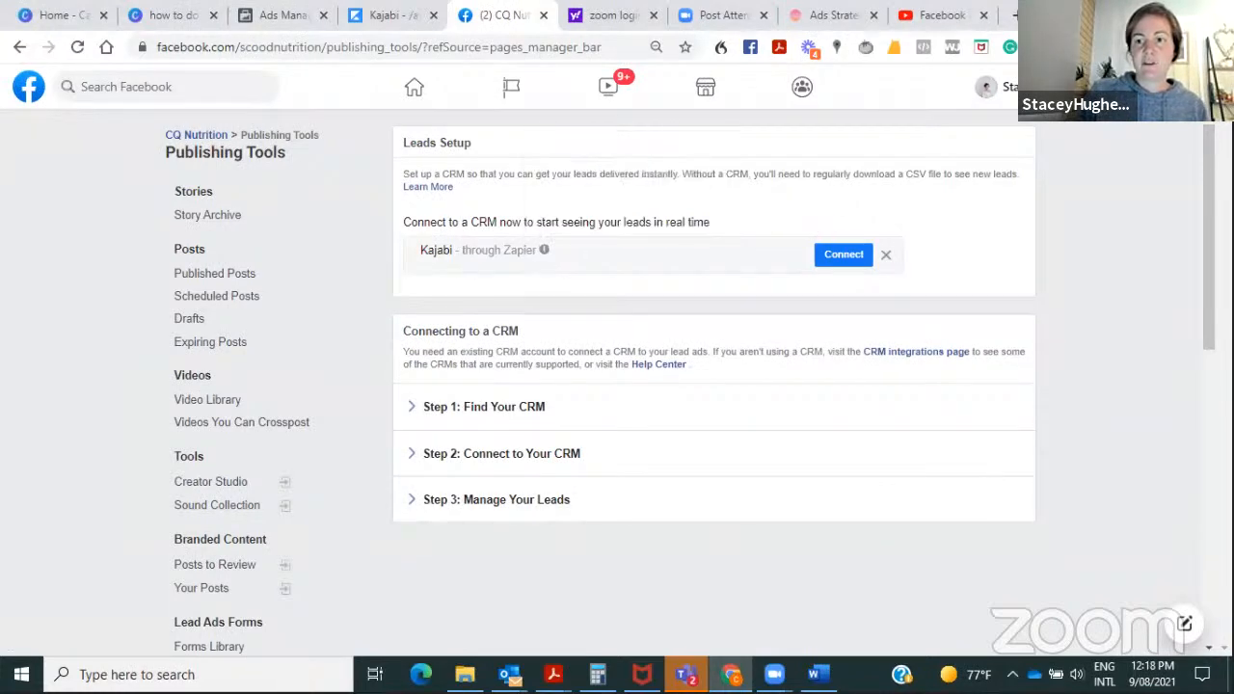
- Open zapier.com in a new browser tab and log in with the saved account credentials
key("ctrl+t")
type("zap")
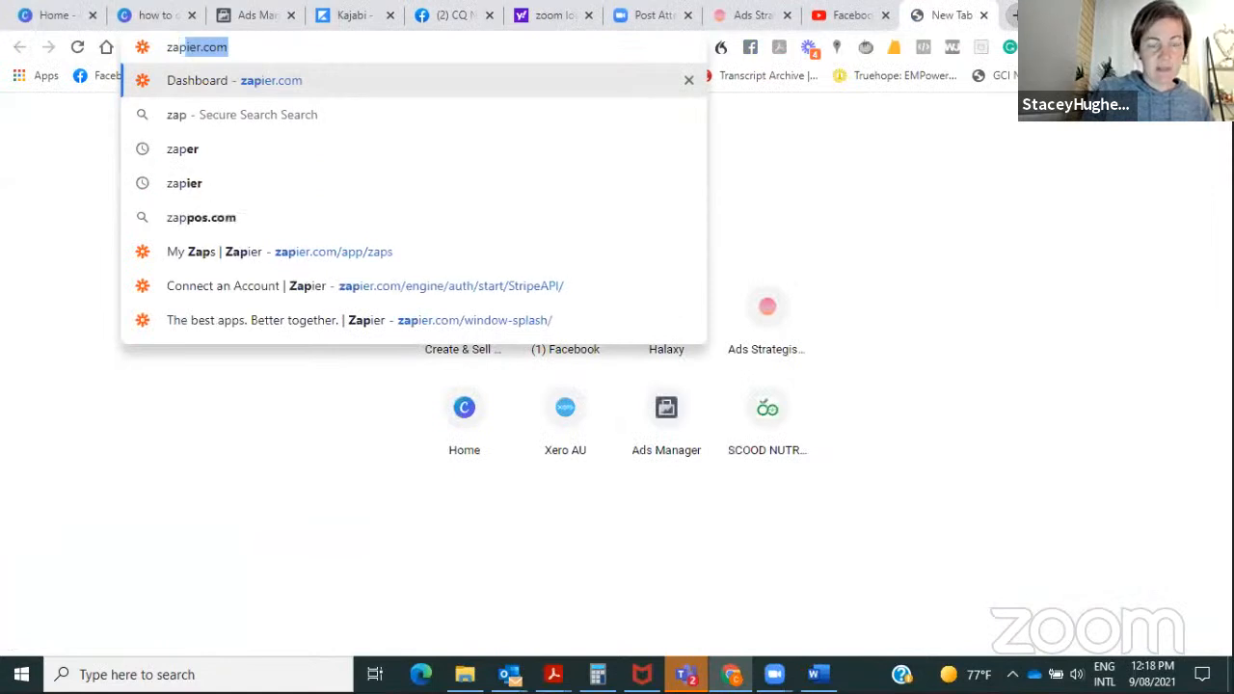
key("Return")
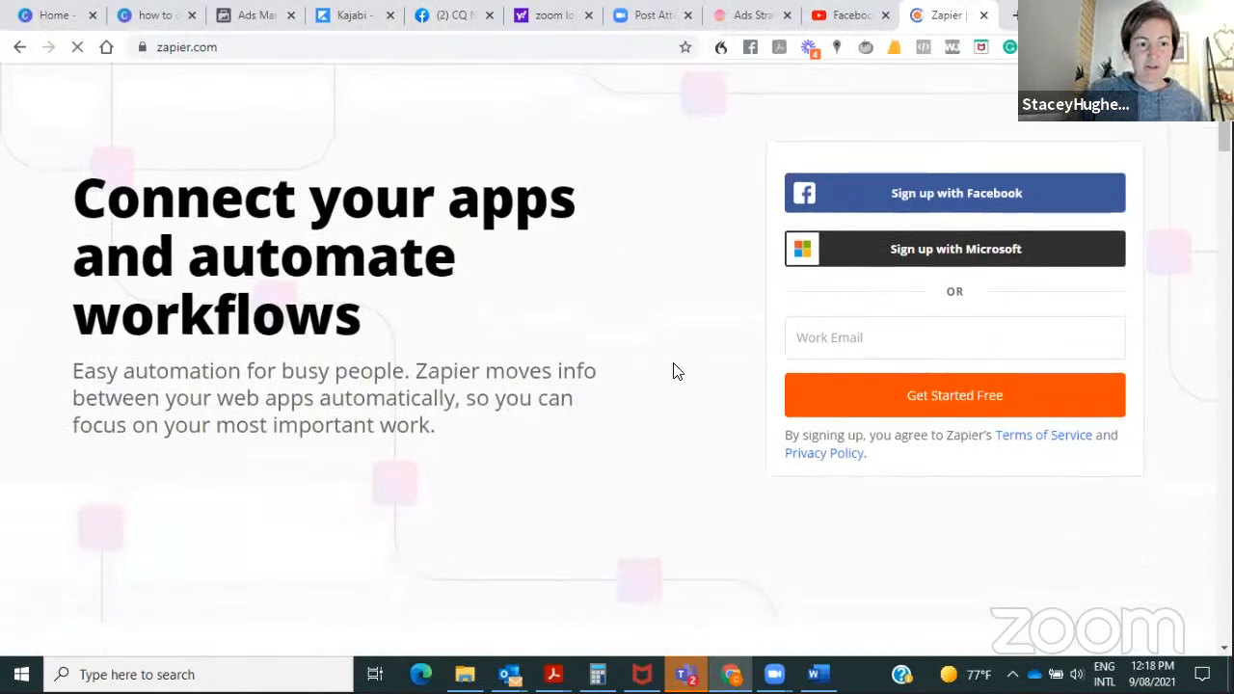
left_click(988, 100)
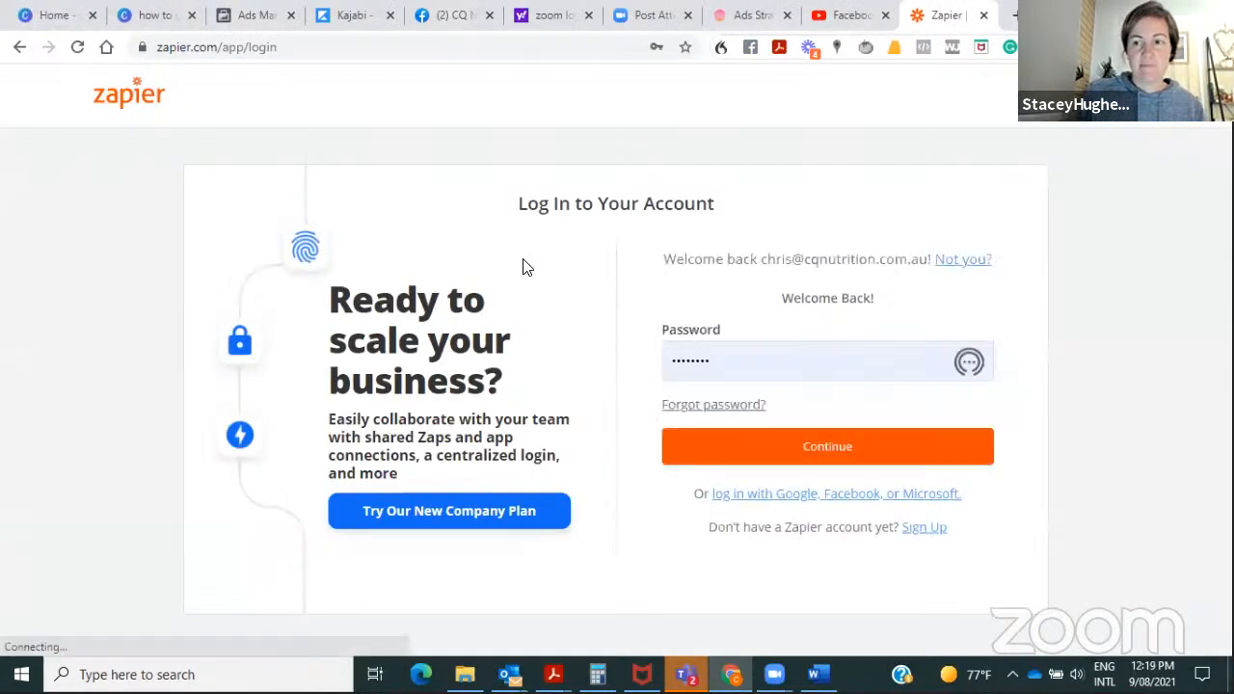
left_click(787, 445)
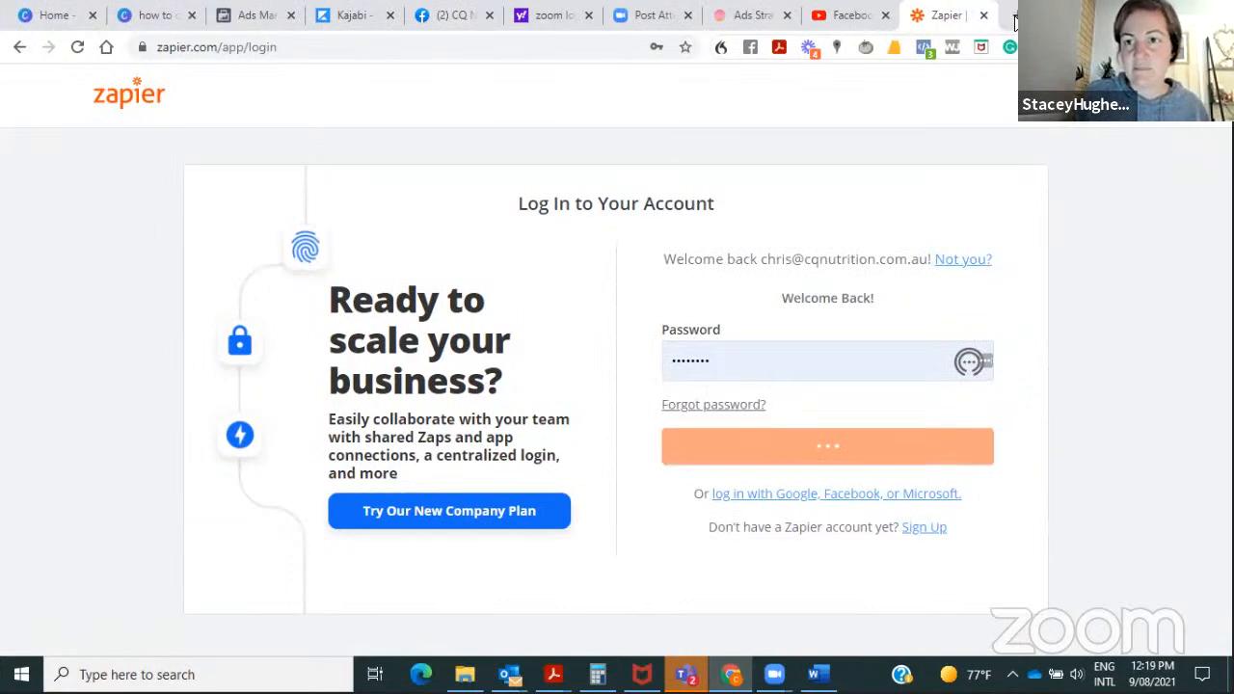
- Open kajabi.com in another browser tab, log in, and check that both the Kajabi and Zapier dashboards are open
key("ctrl+t")
type("kajabi.com")
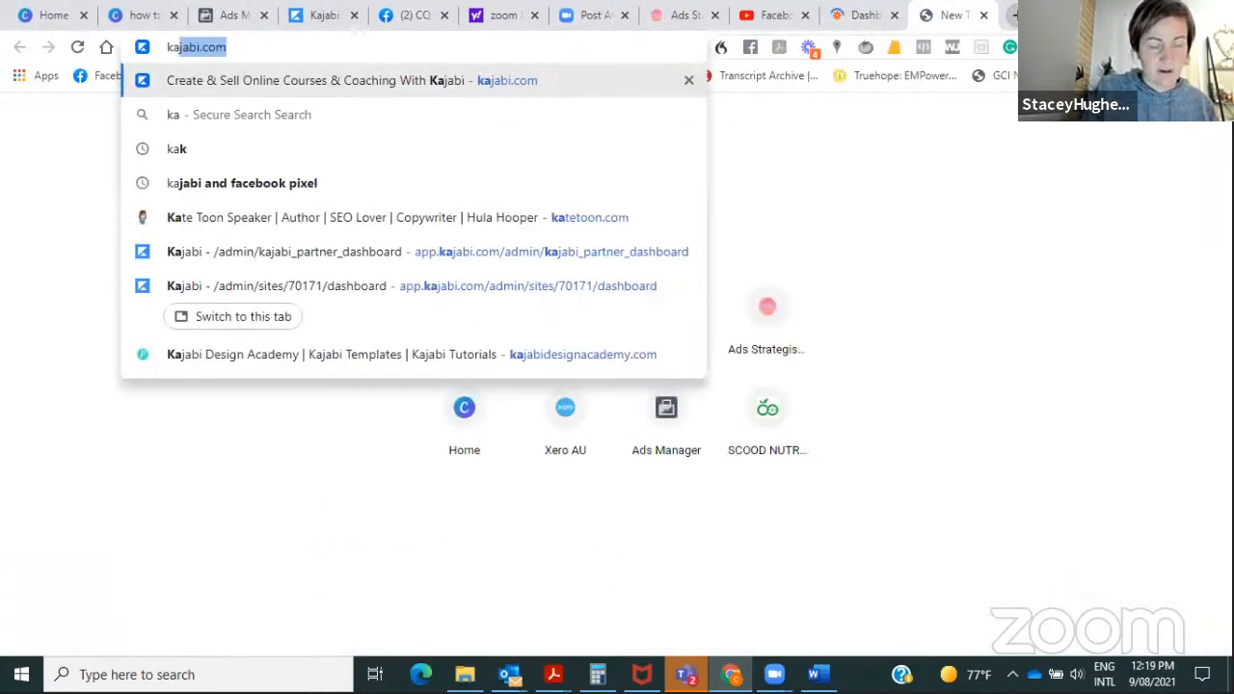
key("Return")
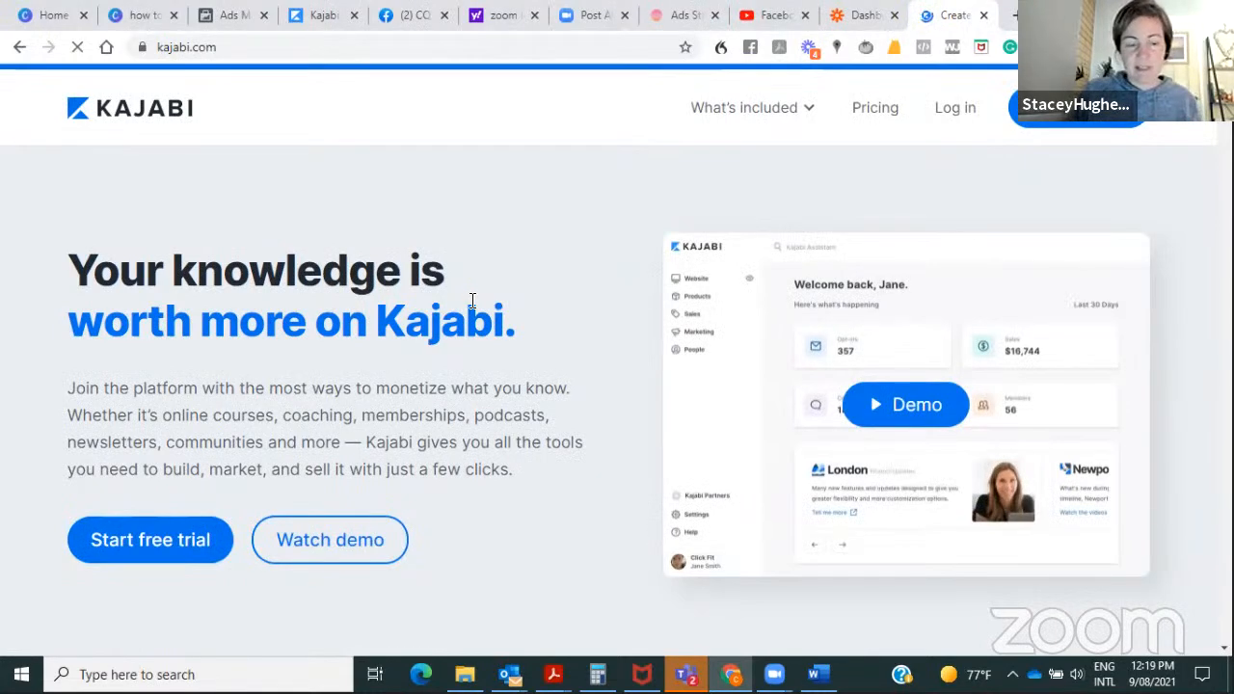
left_click(923, 125)
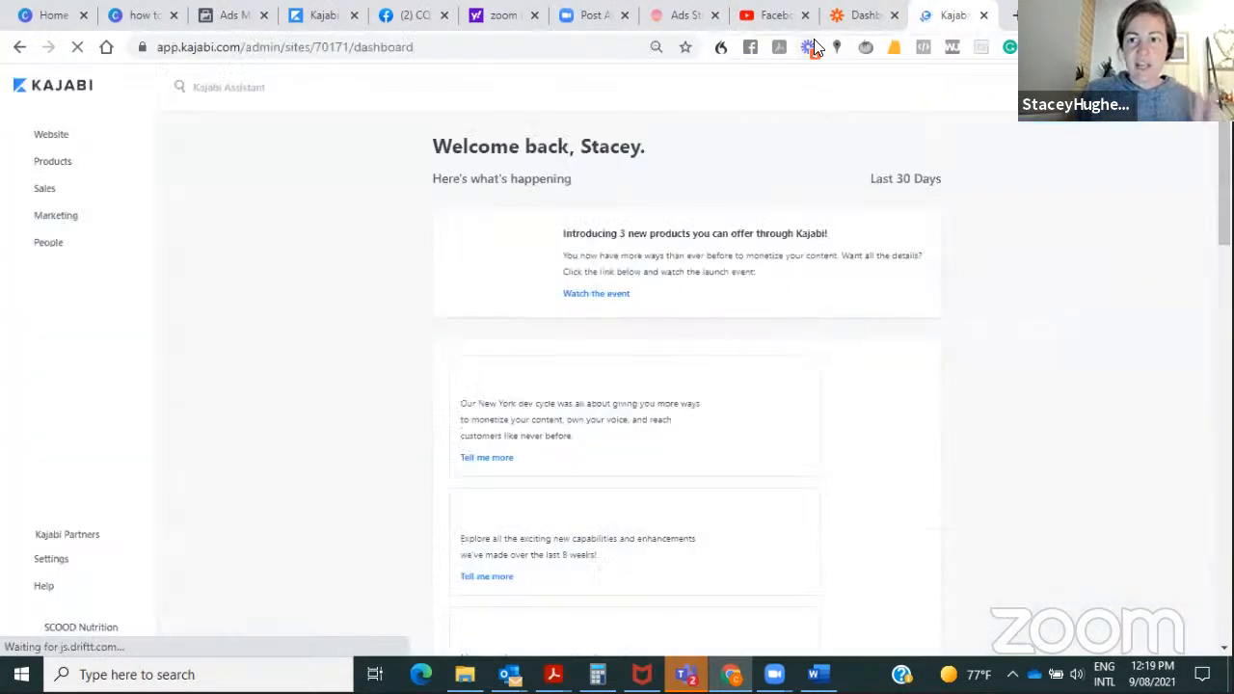
left_click(868, 22)
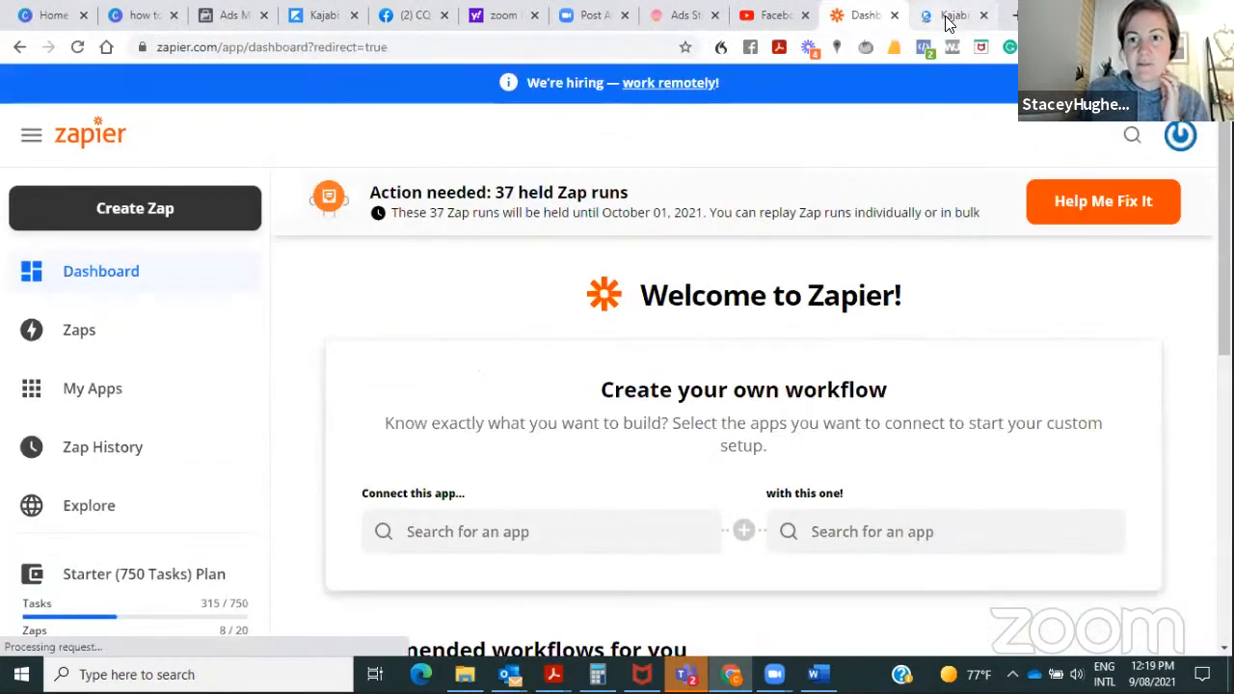
left_click(947, 21)
left_click(849, 22)
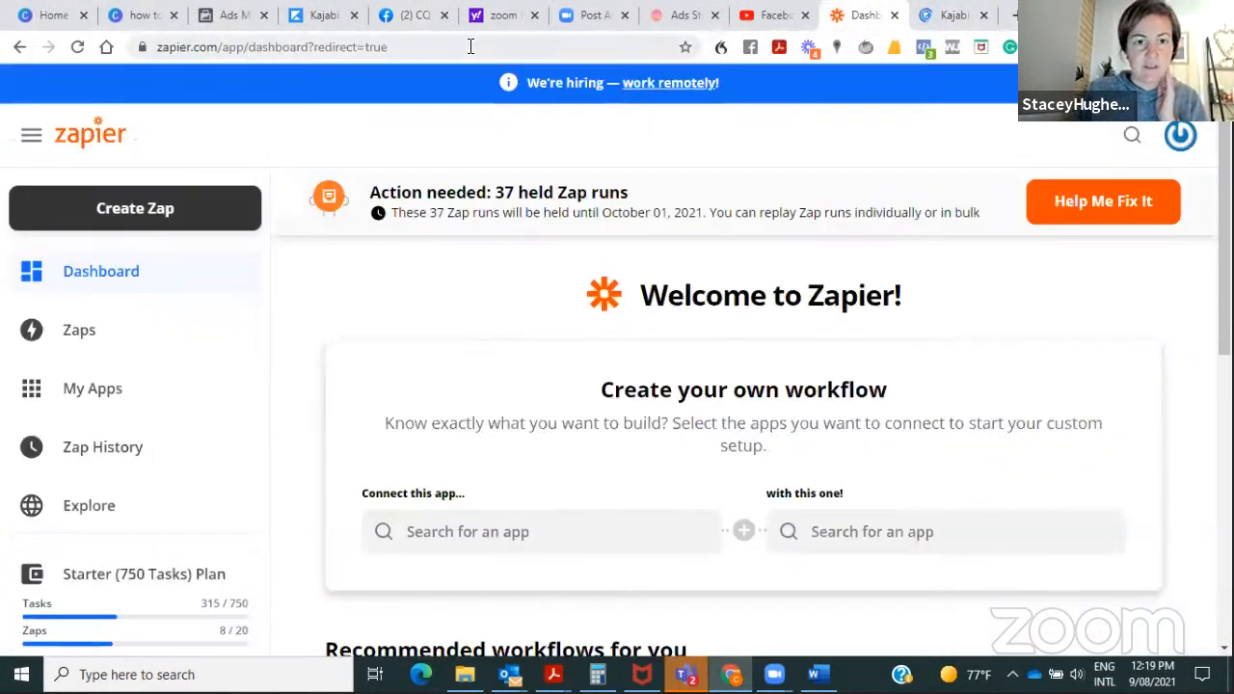
- Connect Kajabi through Zapier from the Facebook page's Leads Setup, choosing the Facebook Lead Ads account labelled #5 for the trigger
left_click(408, 19)
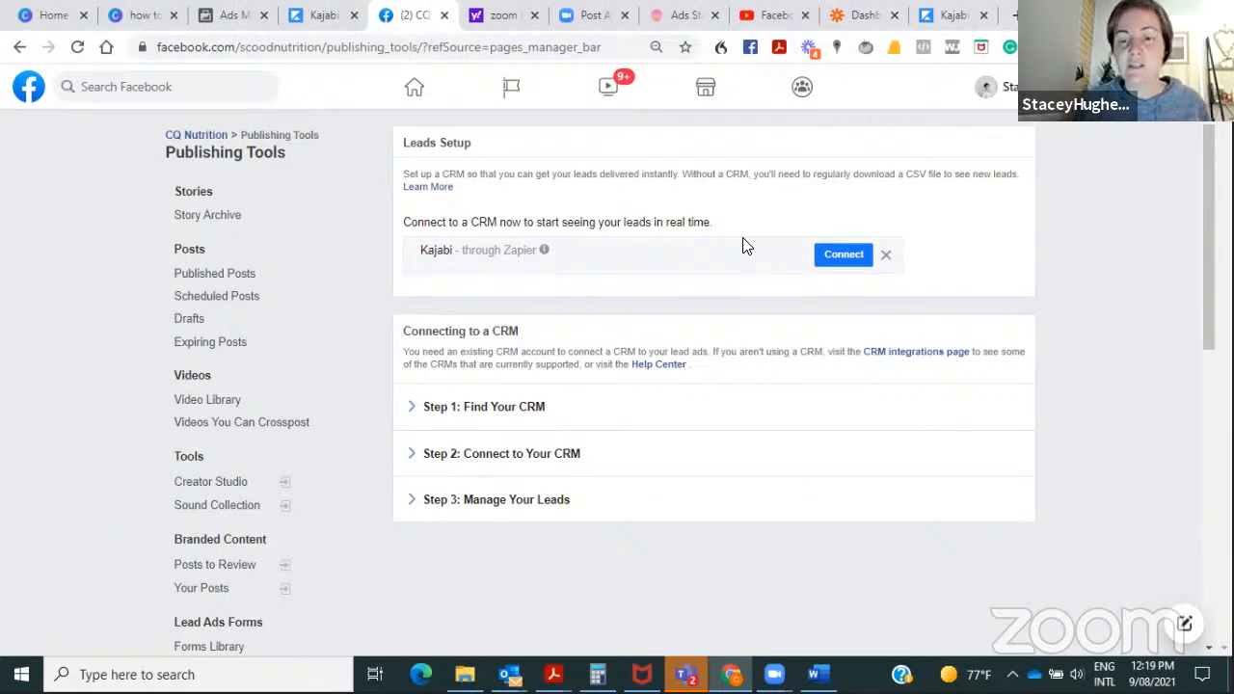
left_click(840, 254)
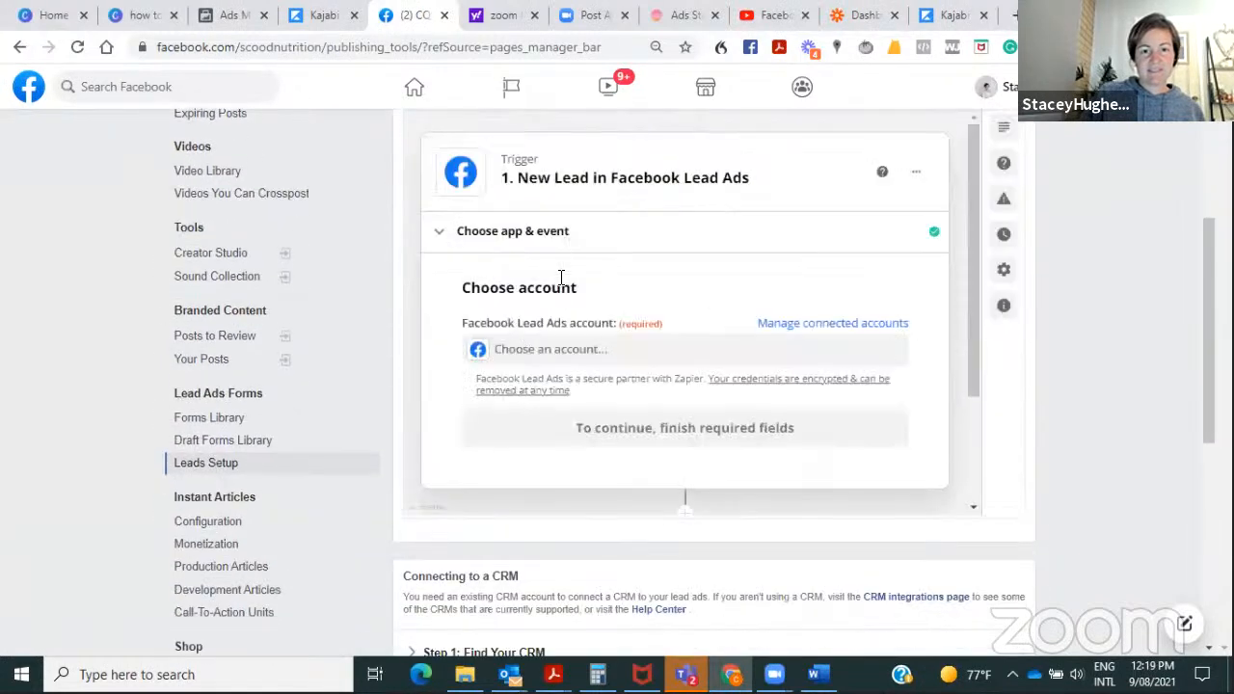
left_click(567, 349)
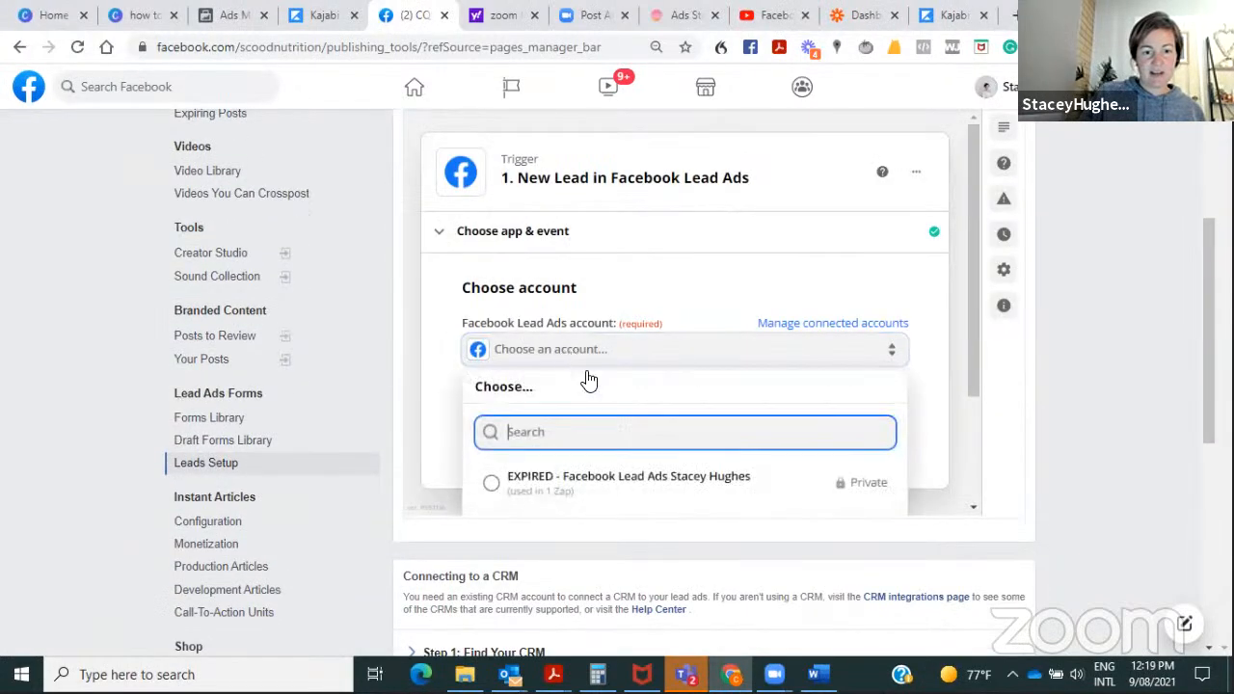
left_click(595, 422)
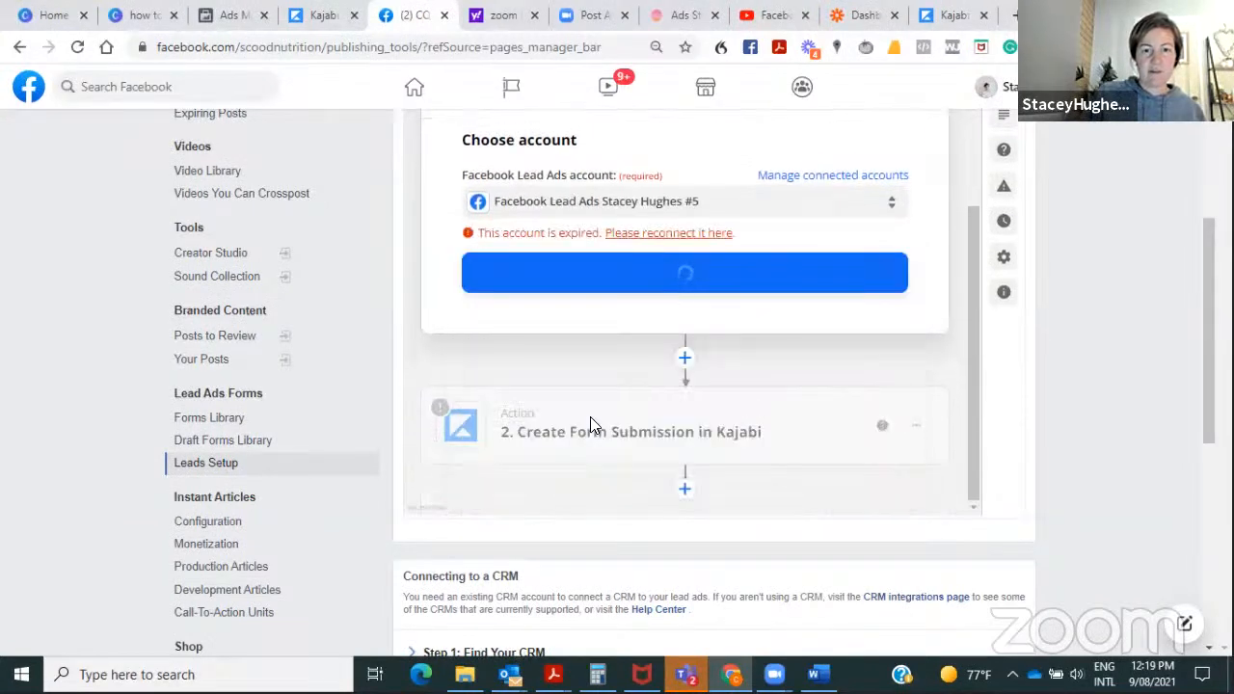
- Reconnect the expired Facebook Lead Ads account, granting Zapier the requested profile, ads and page lead permissions
left_click(681, 234)
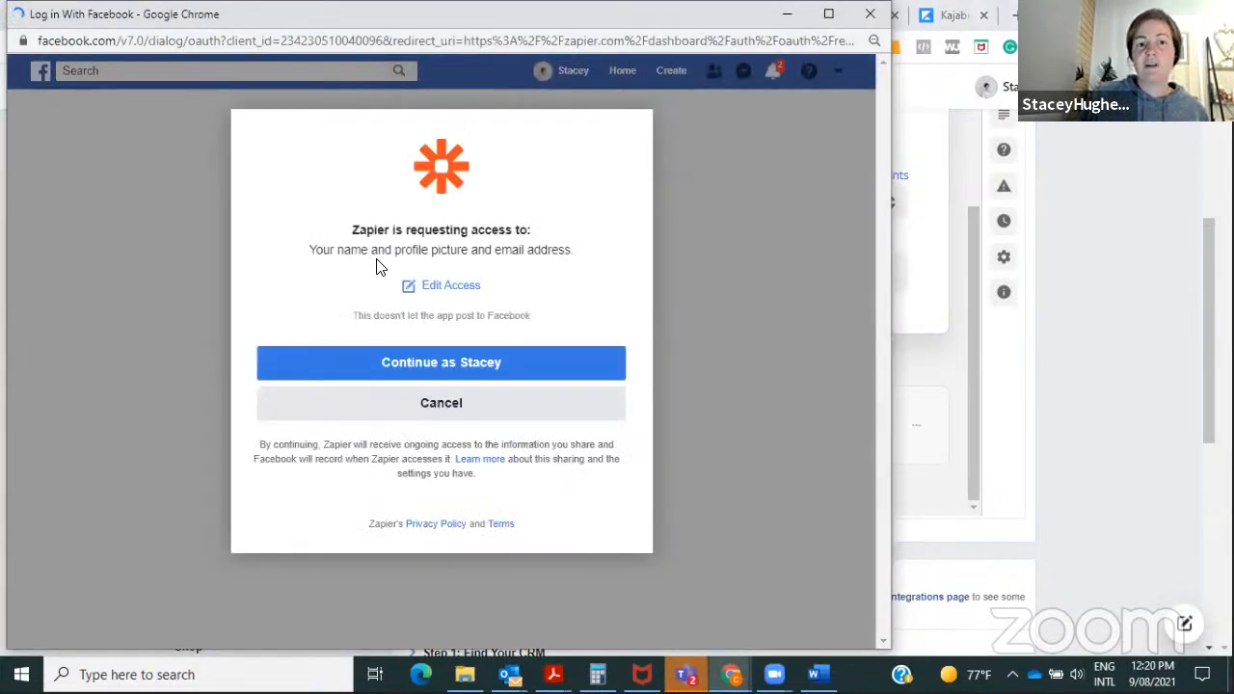
left_click(455, 371)
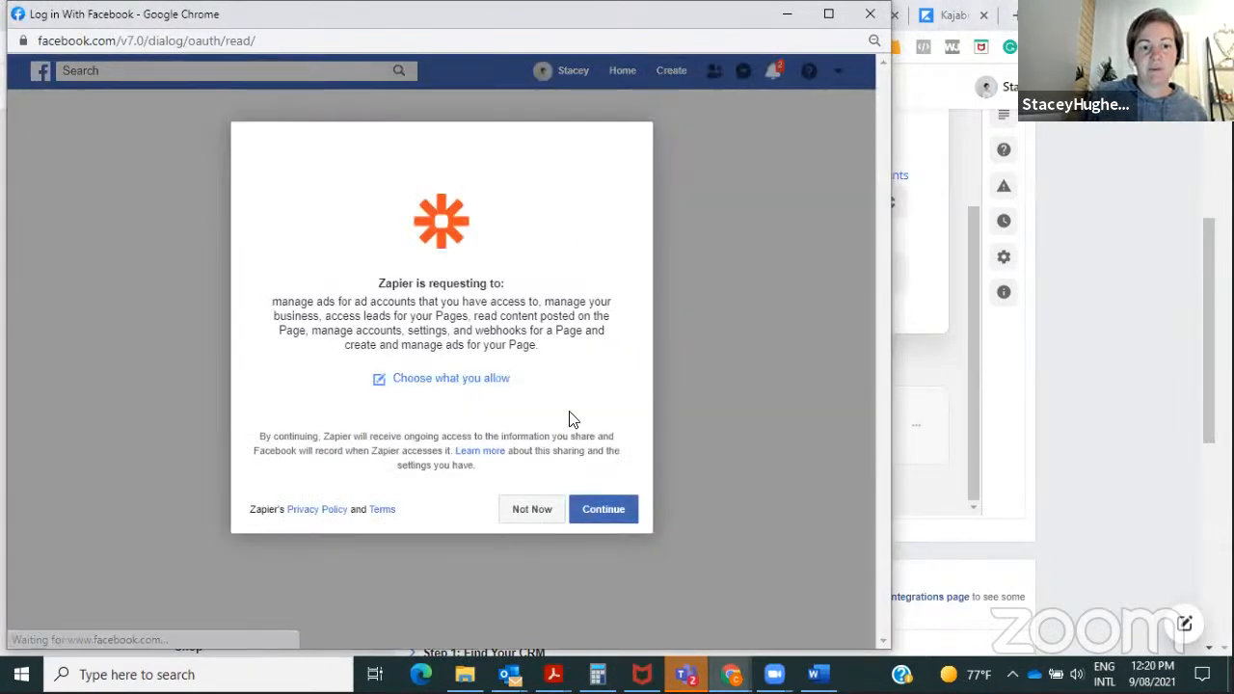
left_click(603, 513)
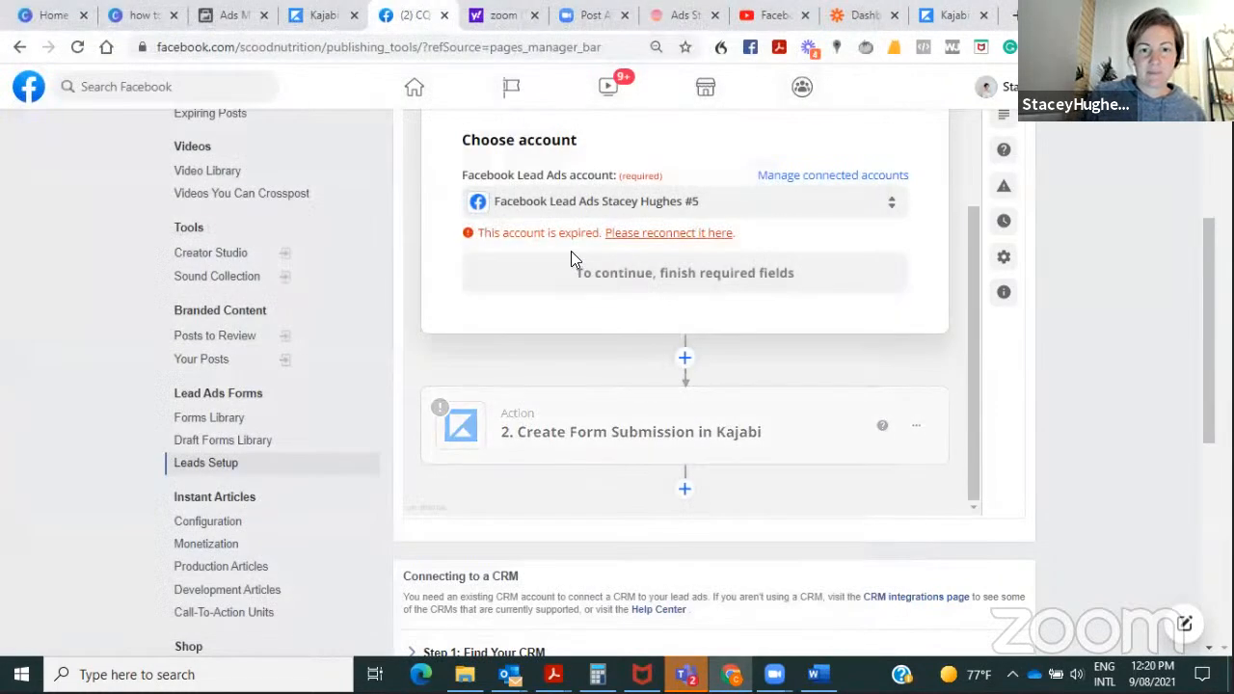
- Continue with the reconnected Facebook Lead Ads account and set the trigger's form to Happetite Form - test
left_click(673, 282)
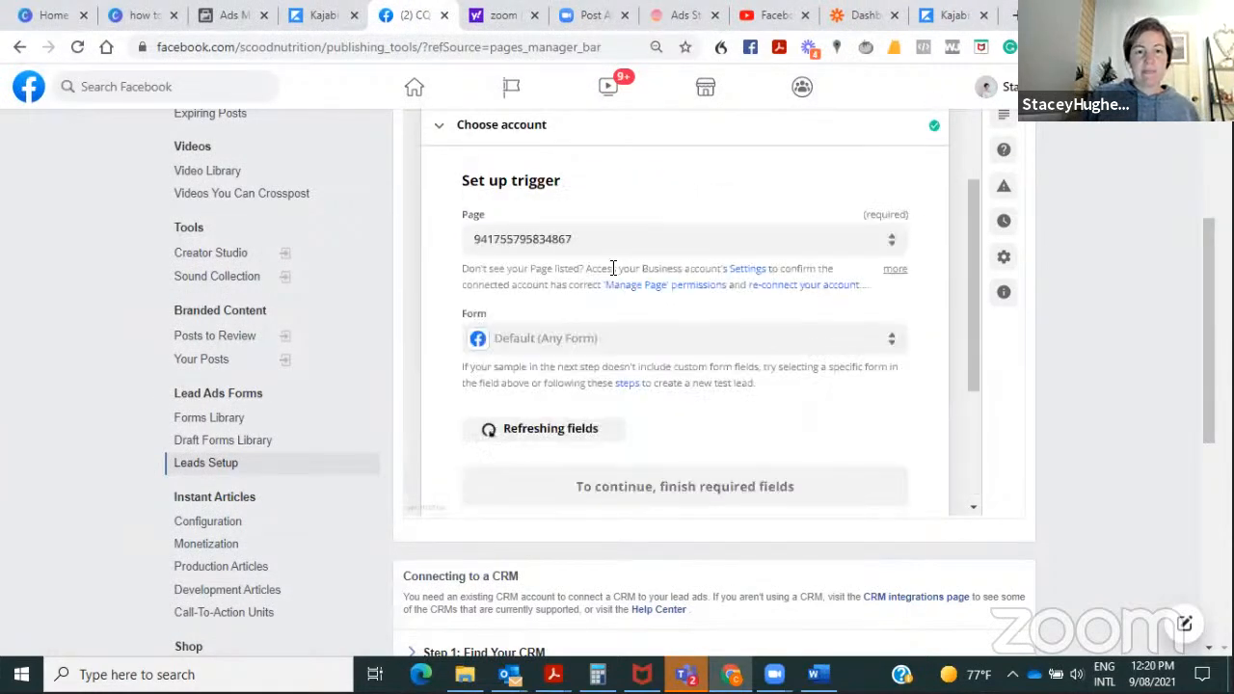
left_click(609, 341)
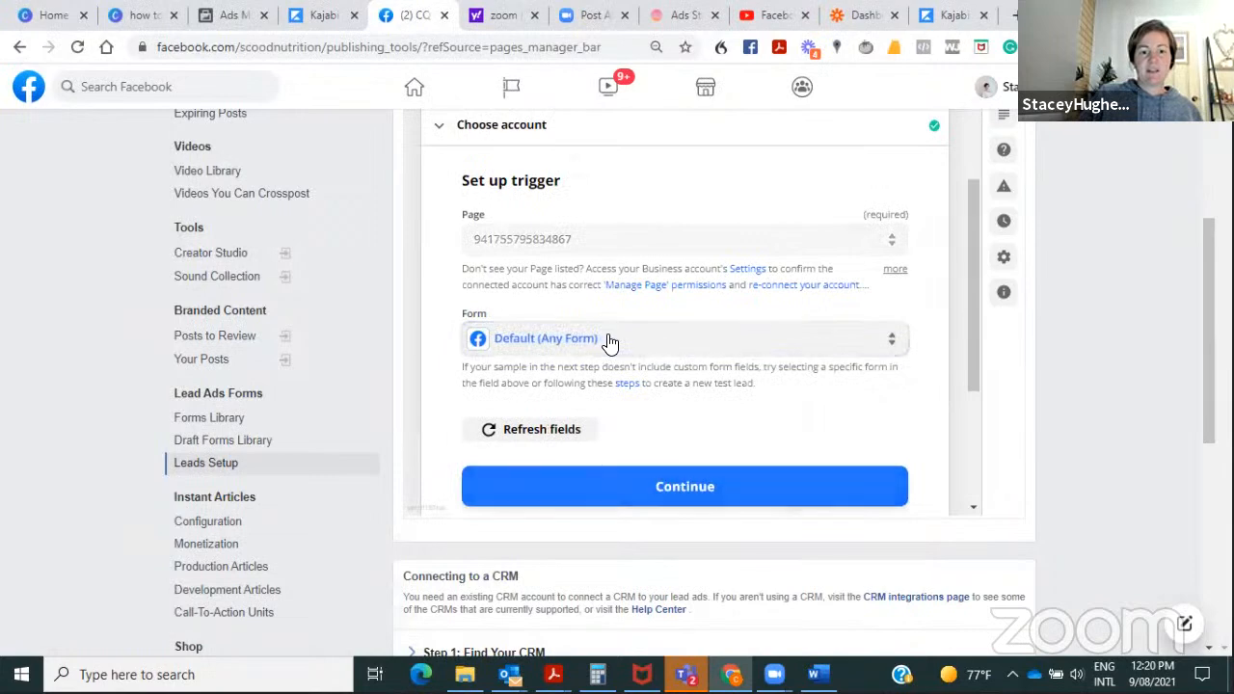
type("happ")
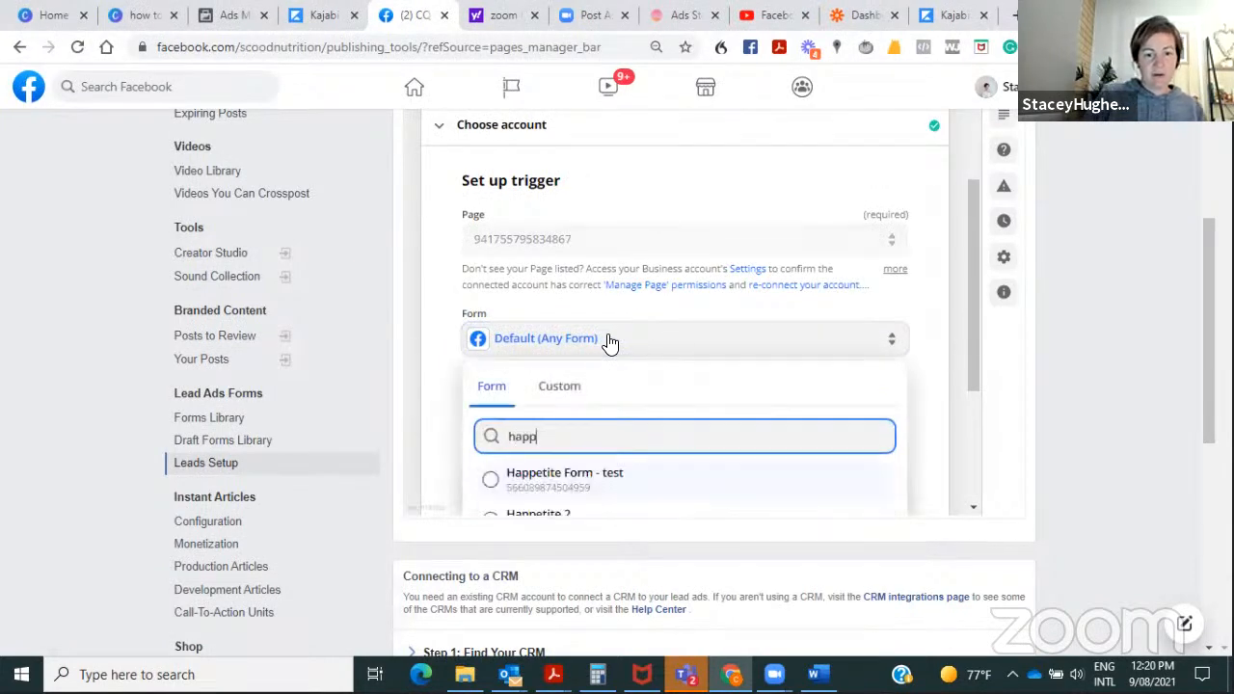
left_click(553, 485)
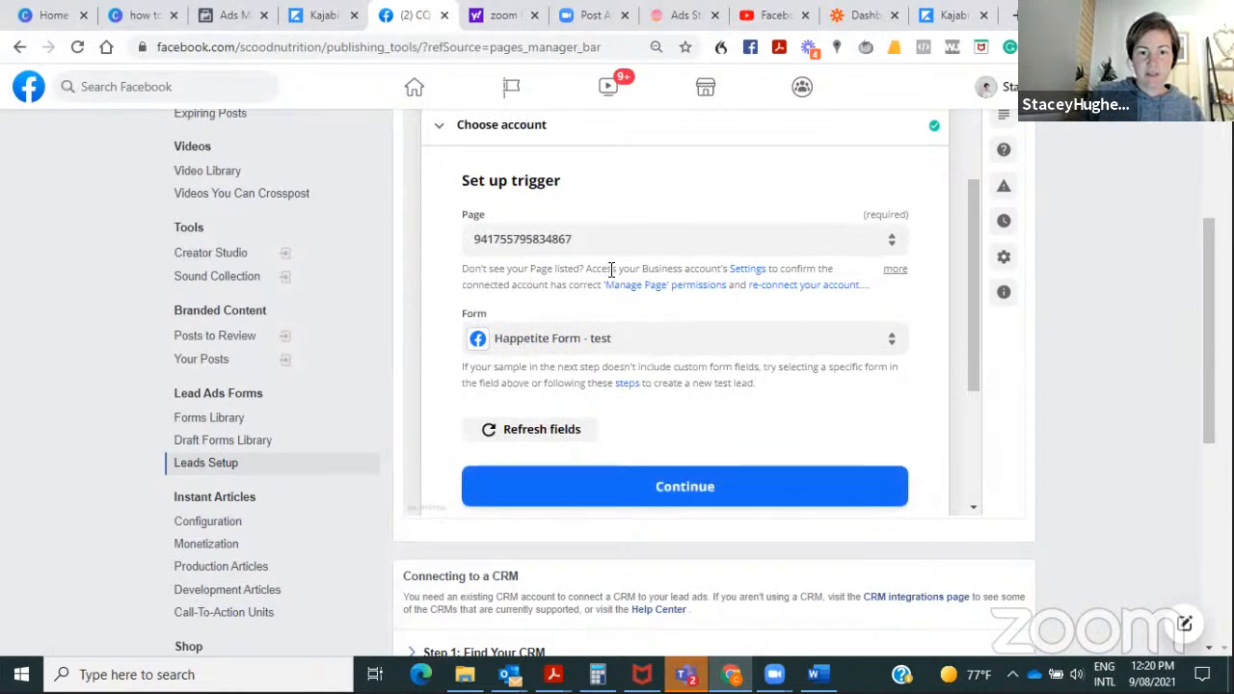
left_click(658, 480)
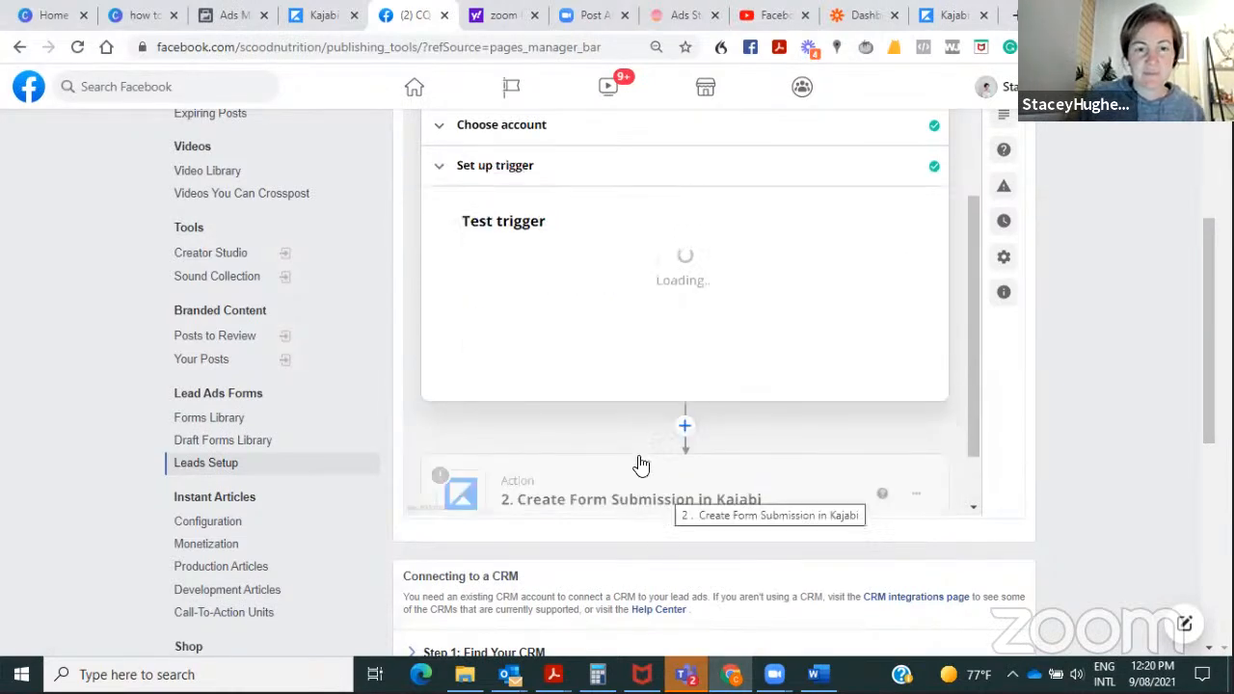
- Test the Facebook Lead Ads trigger with a sample lead and continue to the Kajabi action
left_click(721, 484)
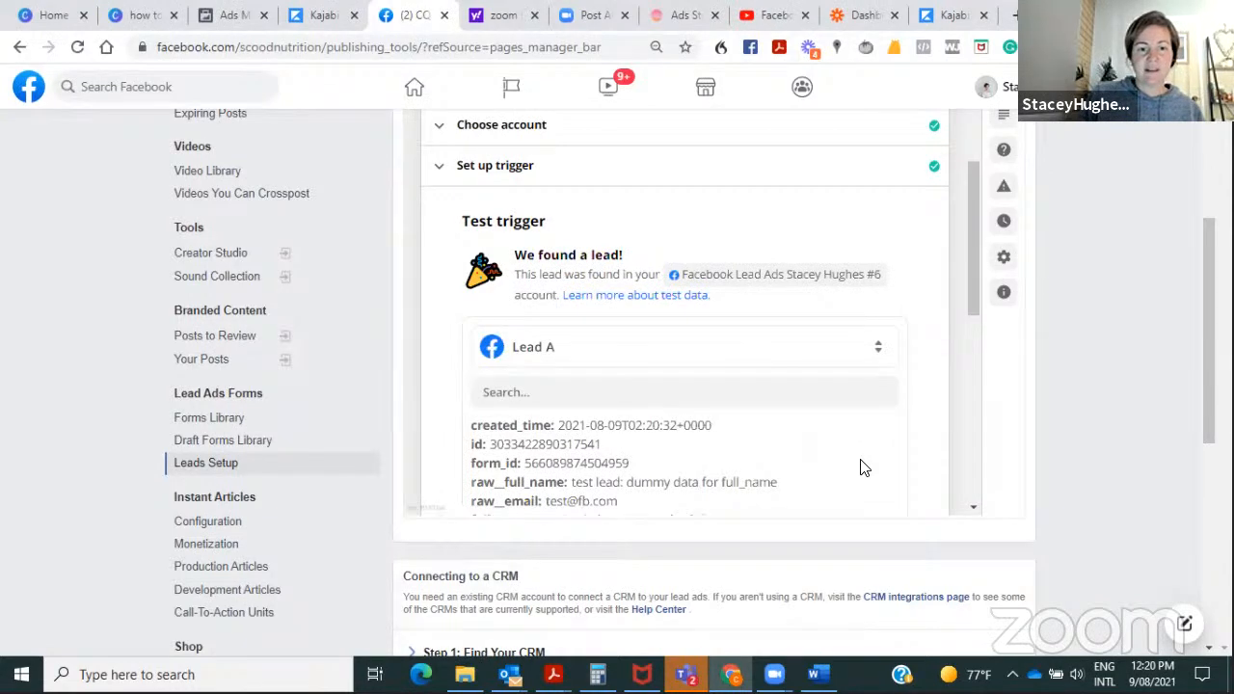
scroll(642, 299, "down", 2)
scroll(642, 299, "down", 3)
left_click(662, 288)
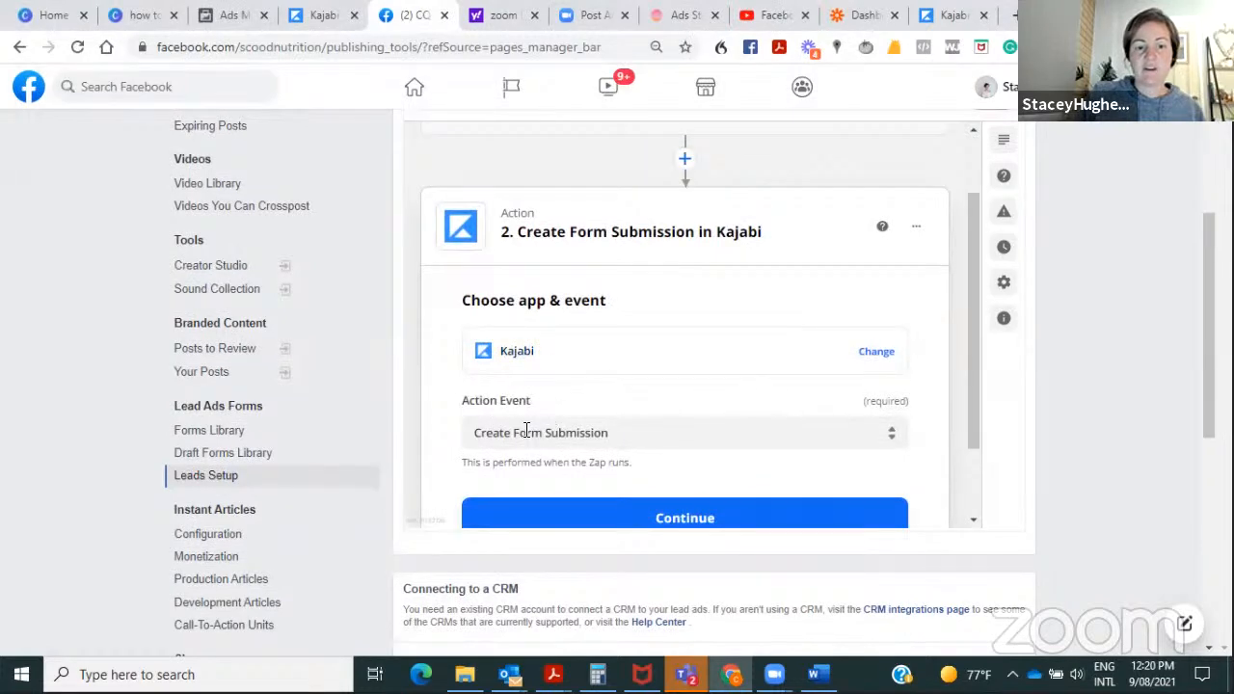
- Keep Create Form Submission as the action event and choose the existing Kajabi account for the action
scroll(623, 432, "down", 1)
left_click(644, 428)
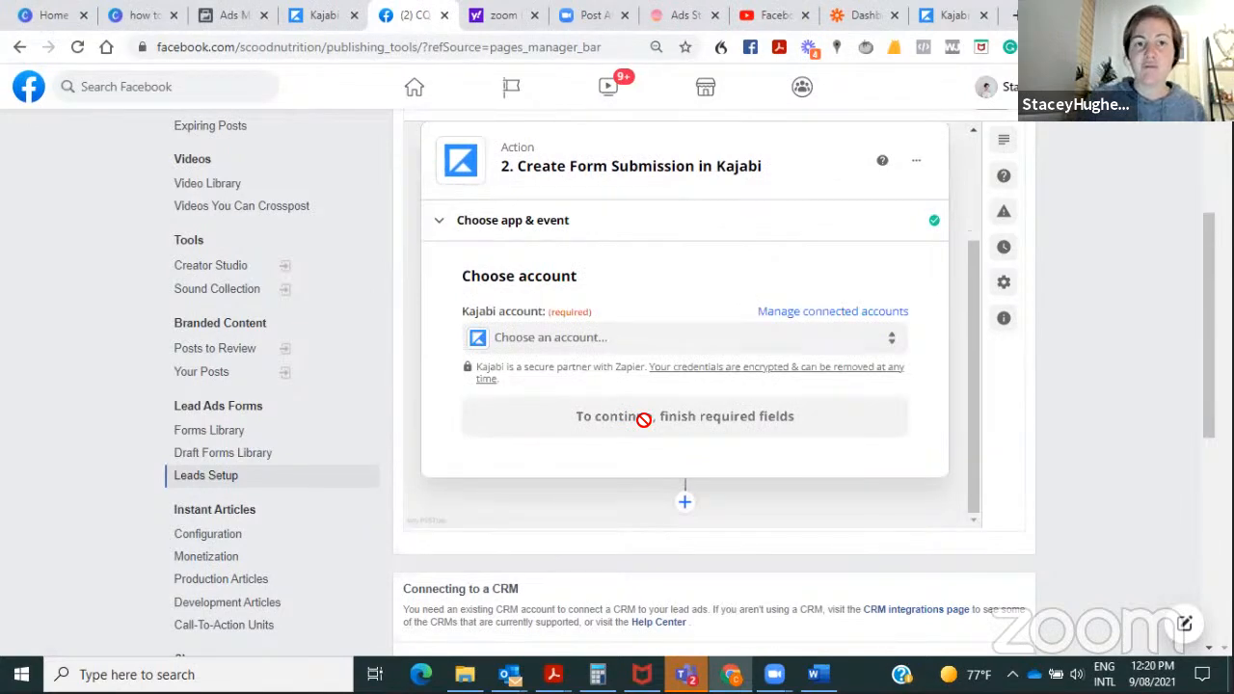
left_click(553, 338)
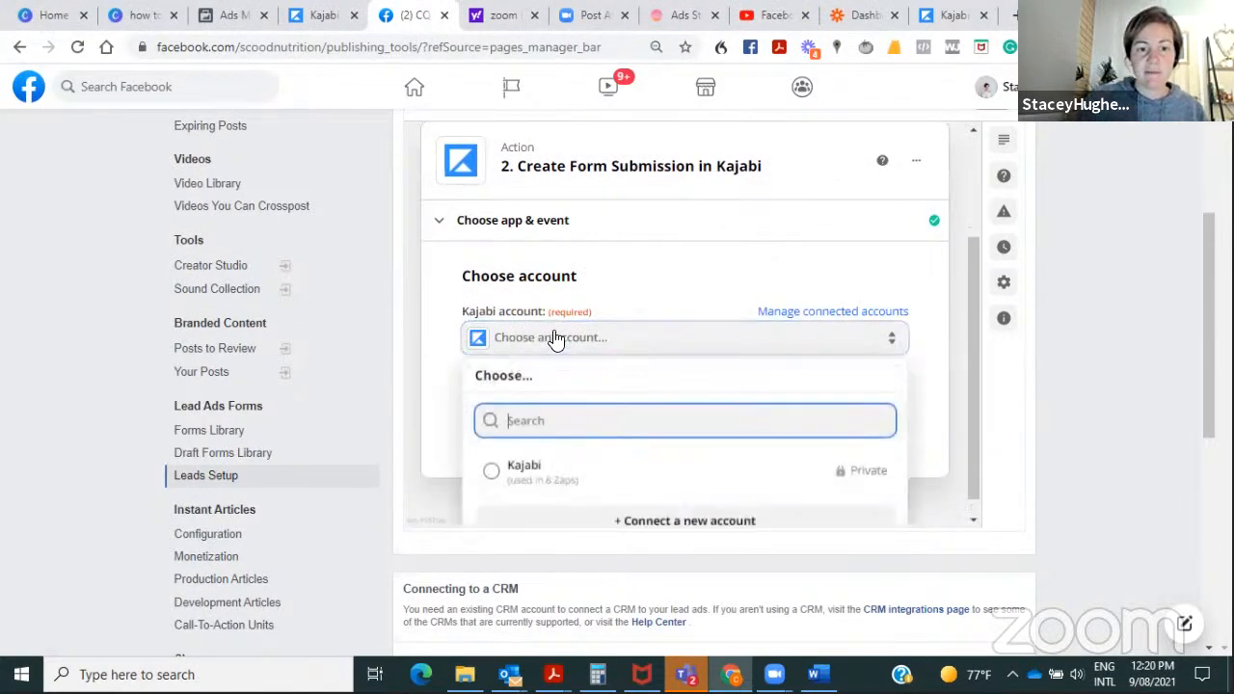
left_click(546, 460)
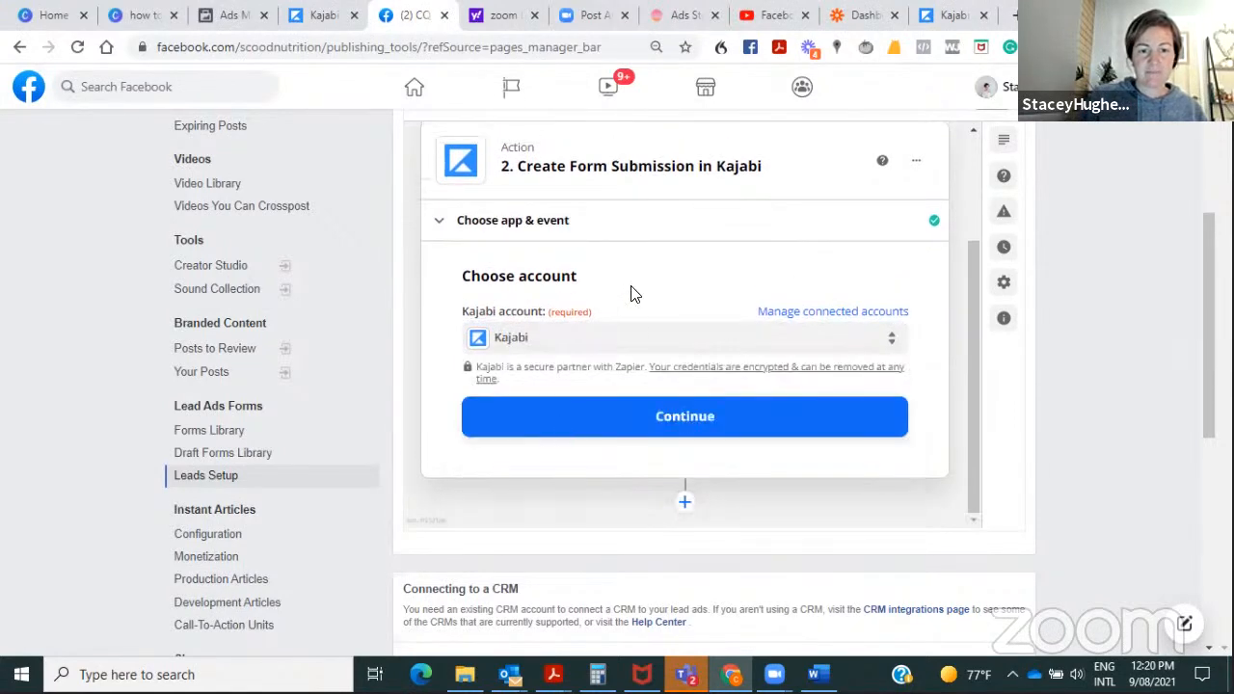
left_click(723, 417)
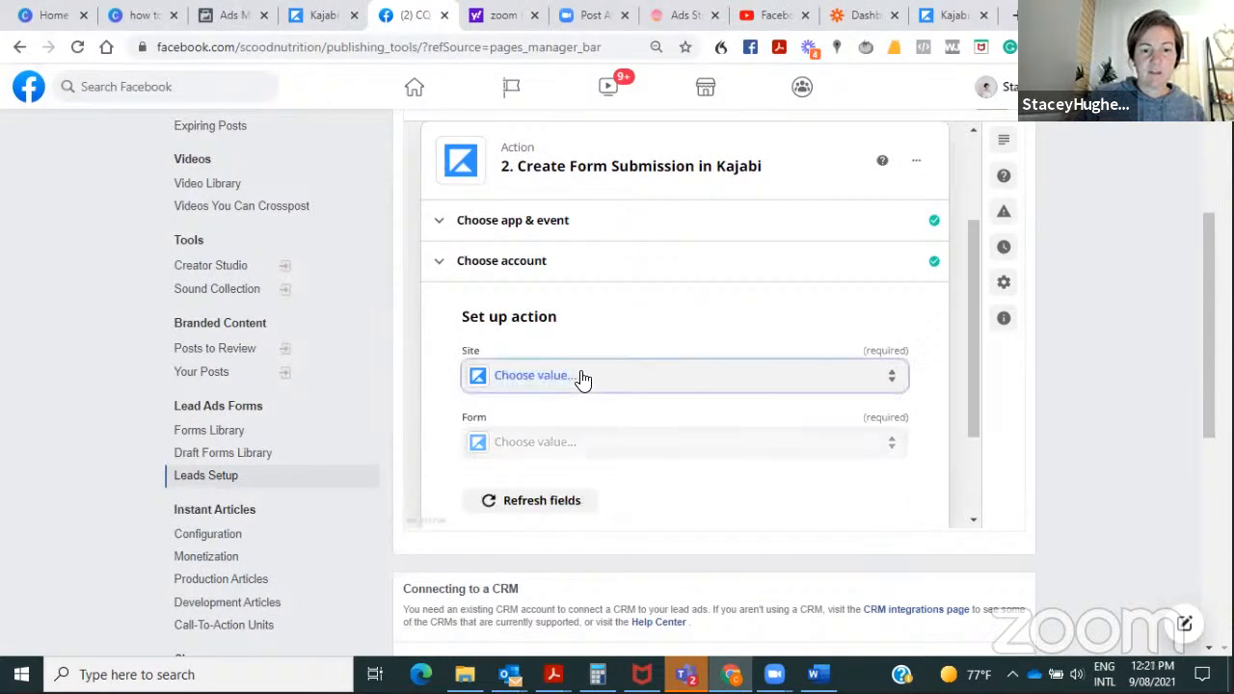
- Set the Kajabi action's site to SCOOD Nutrition and its form to Happetite
left_click(582, 380)
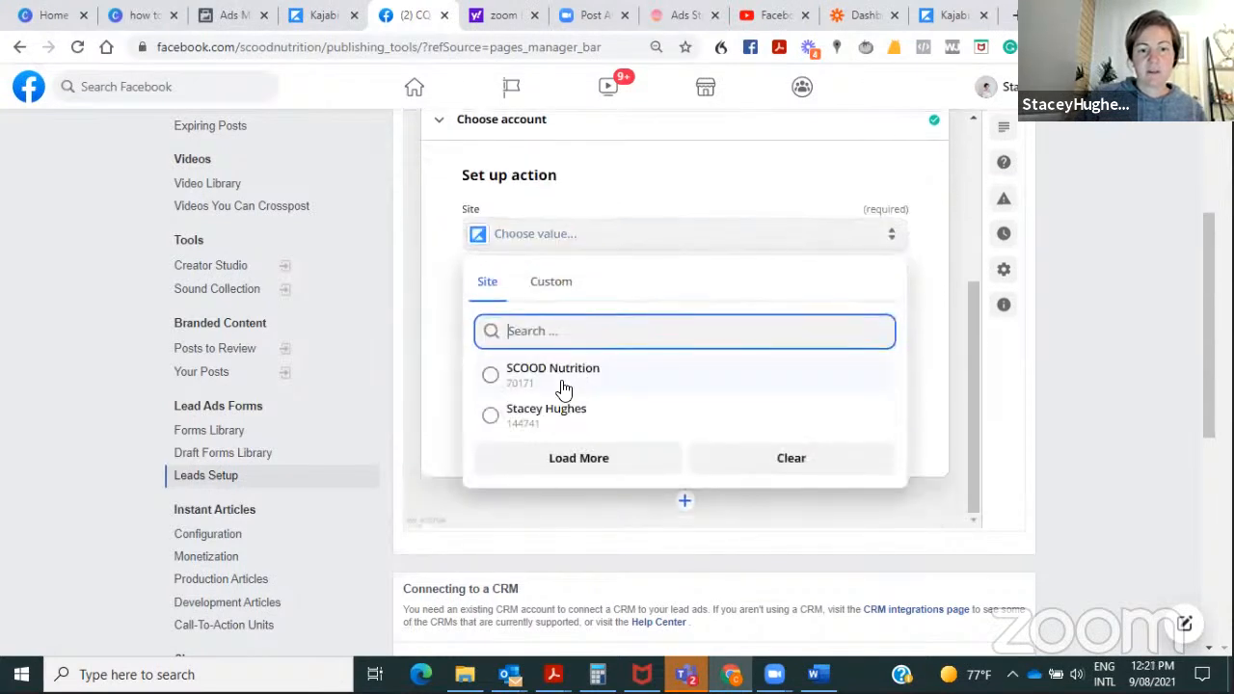
left_click(560, 384)
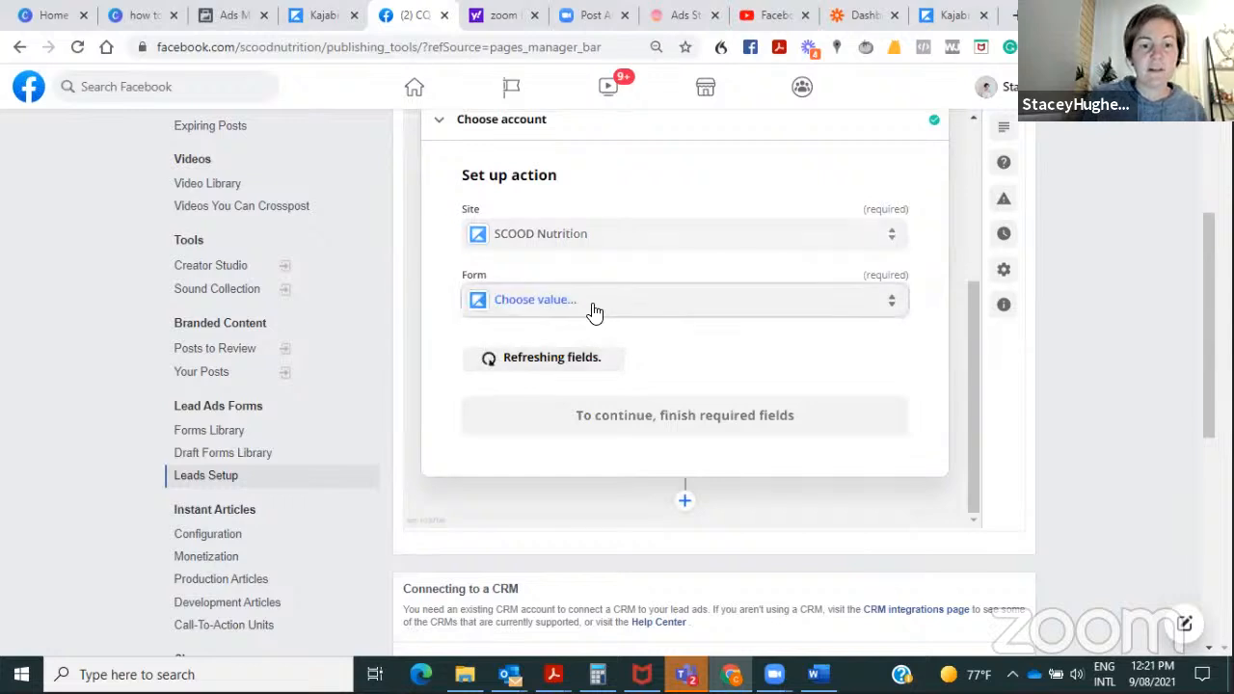
left_click(593, 310)
type("happ")
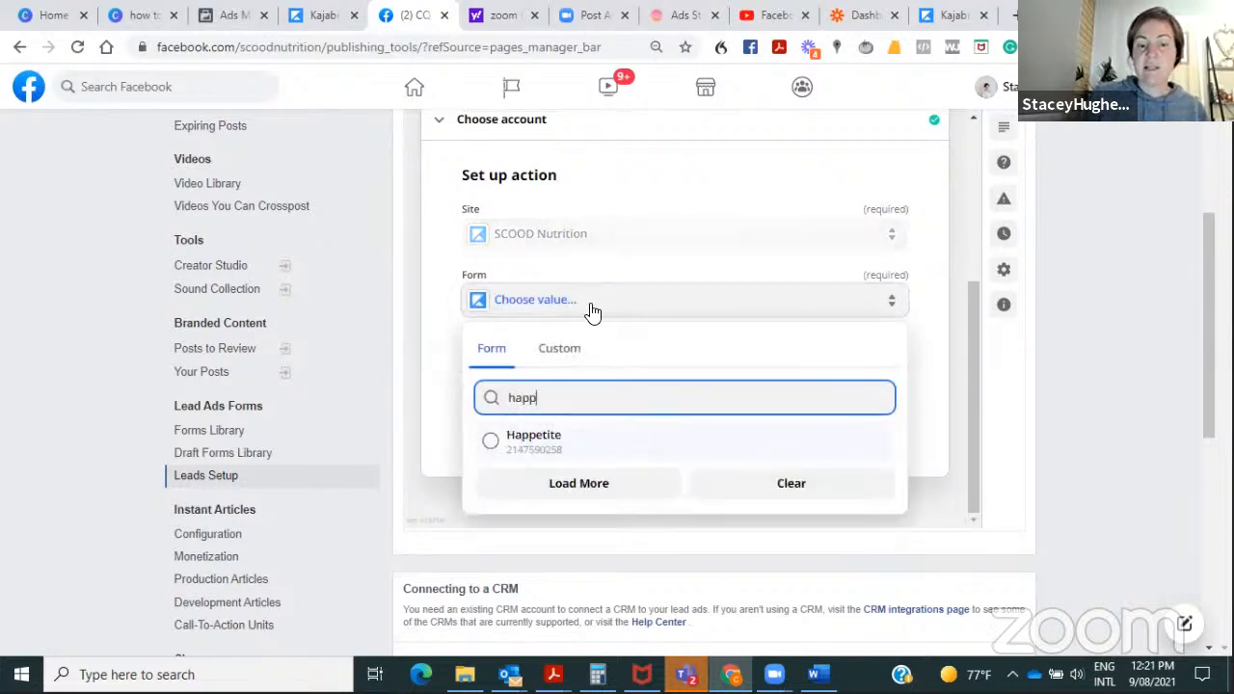
left_click(540, 441)
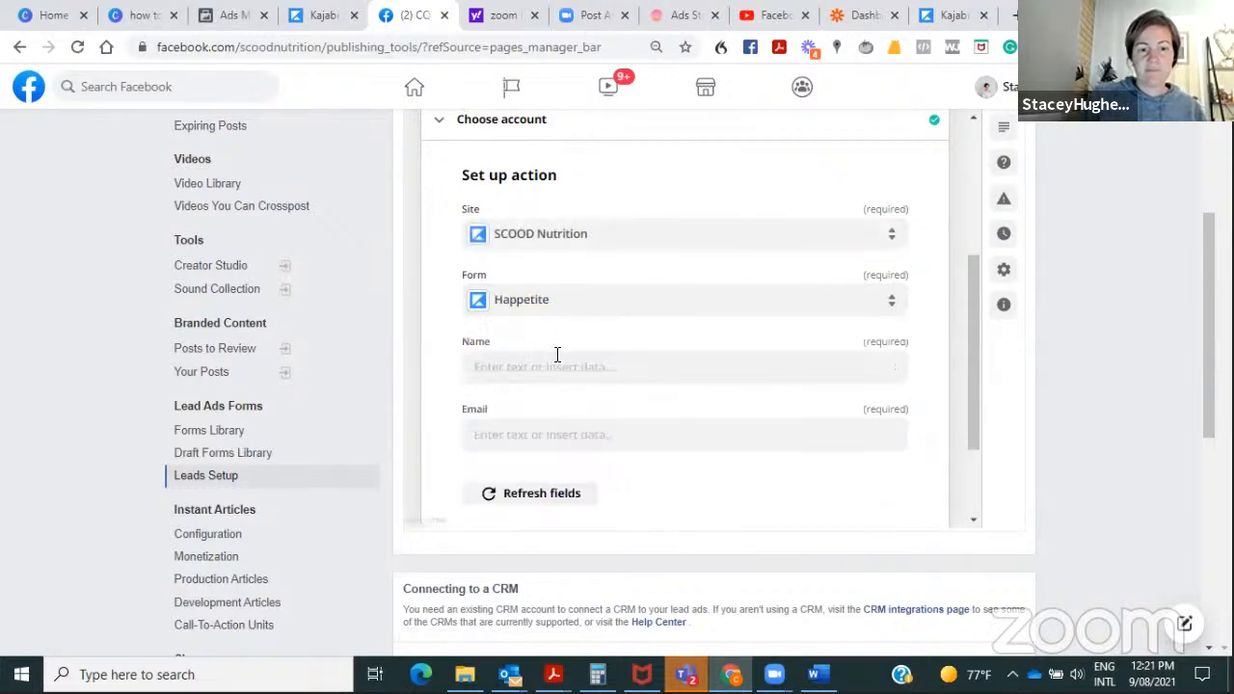
- Map the Kajabi Name field to the lead's Full Name and the Email field to the lead's Email, completing the action setup
left_click(554, 365)
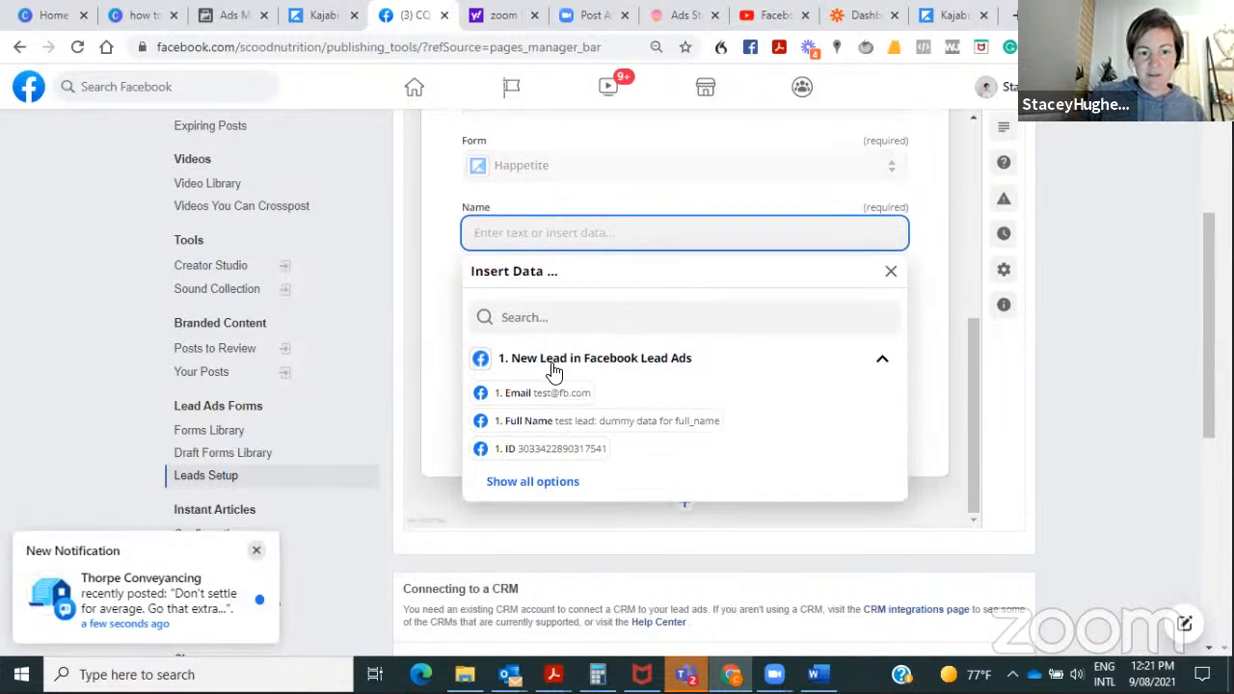
left_click(550, 422)
left_click(447, 282)
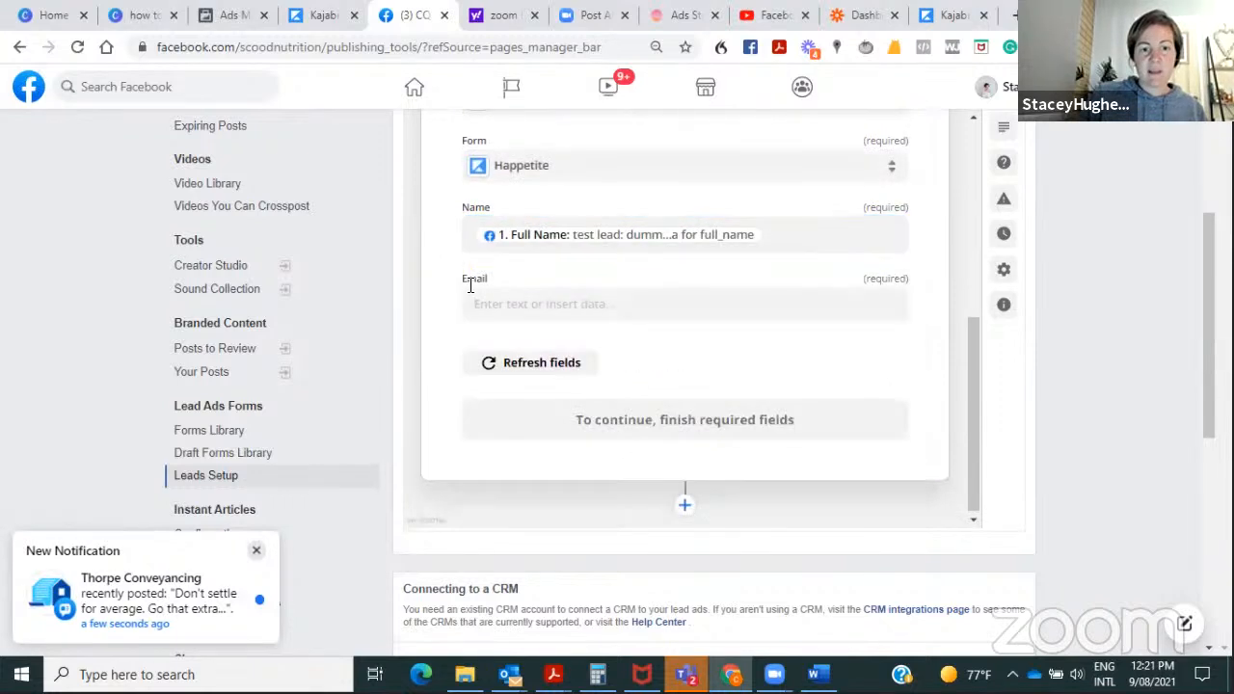
left_click(551, 305)
left_click(550, 465)
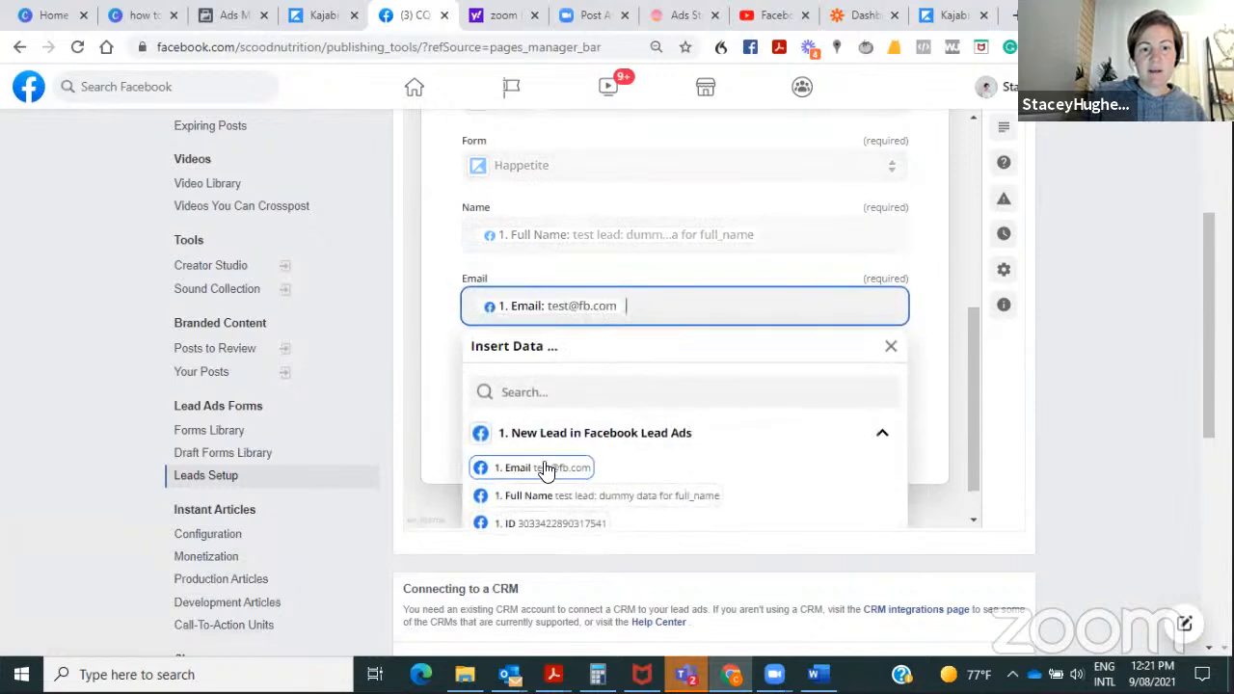
left_click(435, 340)
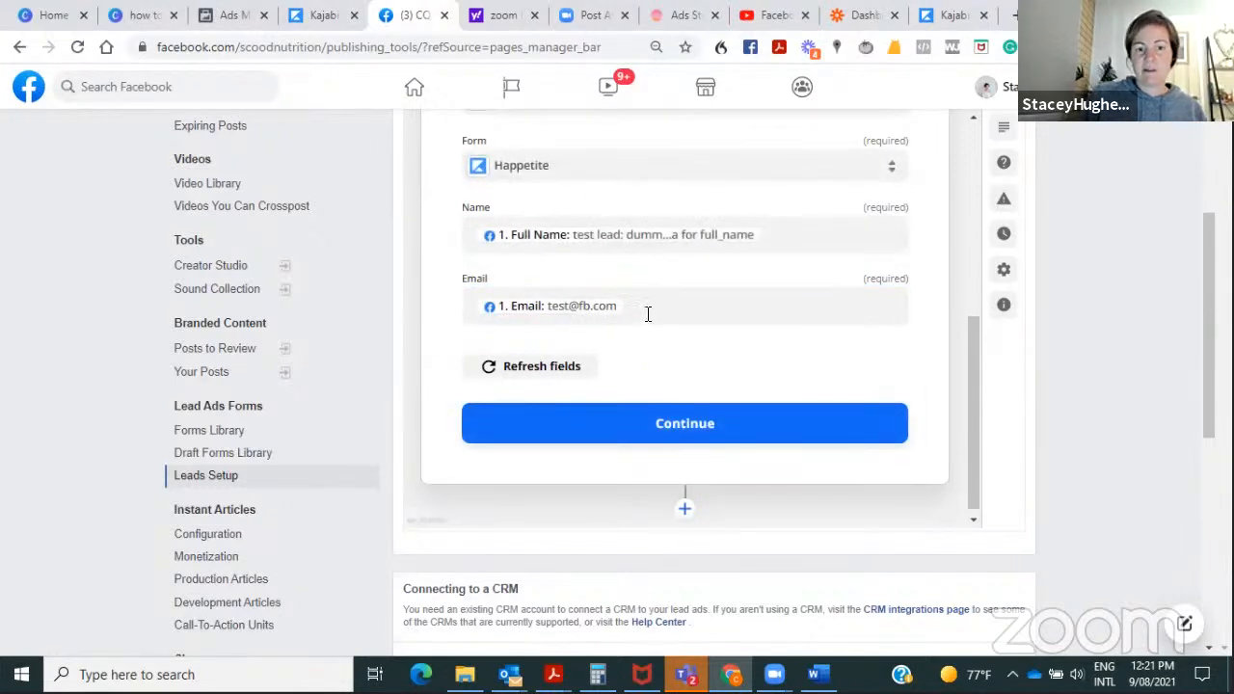
left_click(644, 426)
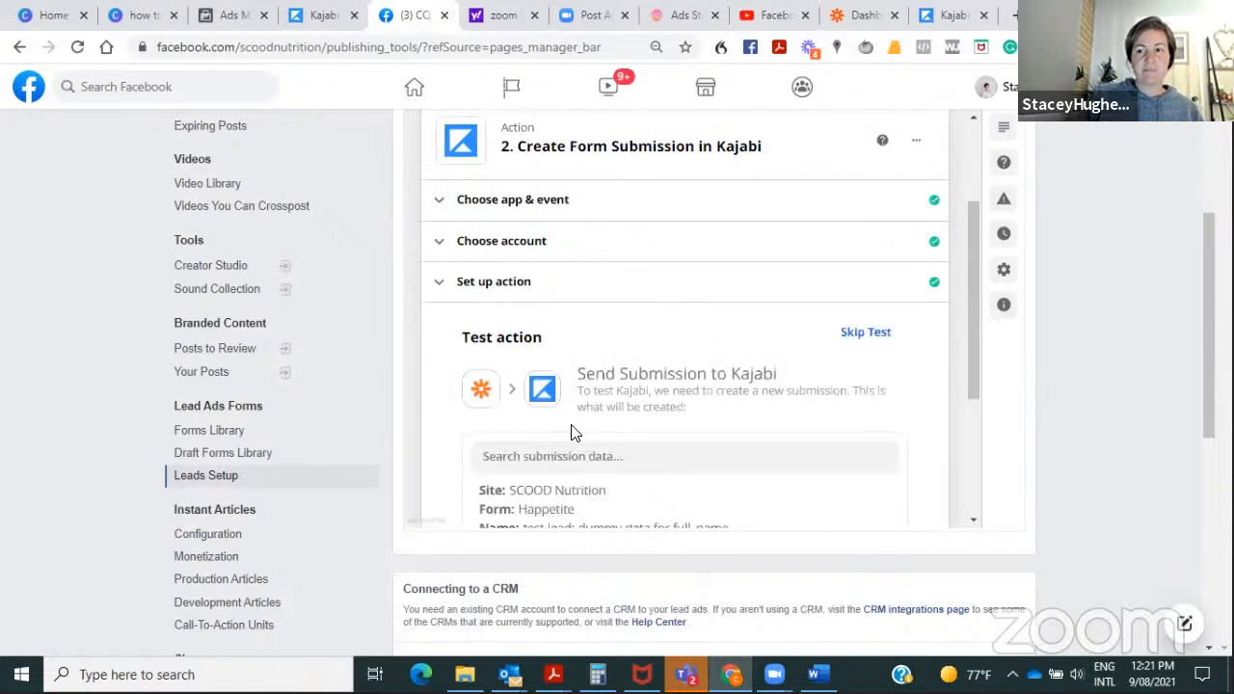
- Send a test submission to Kajabi and turn on the Zap
scroll(665, 395, "down", 2)
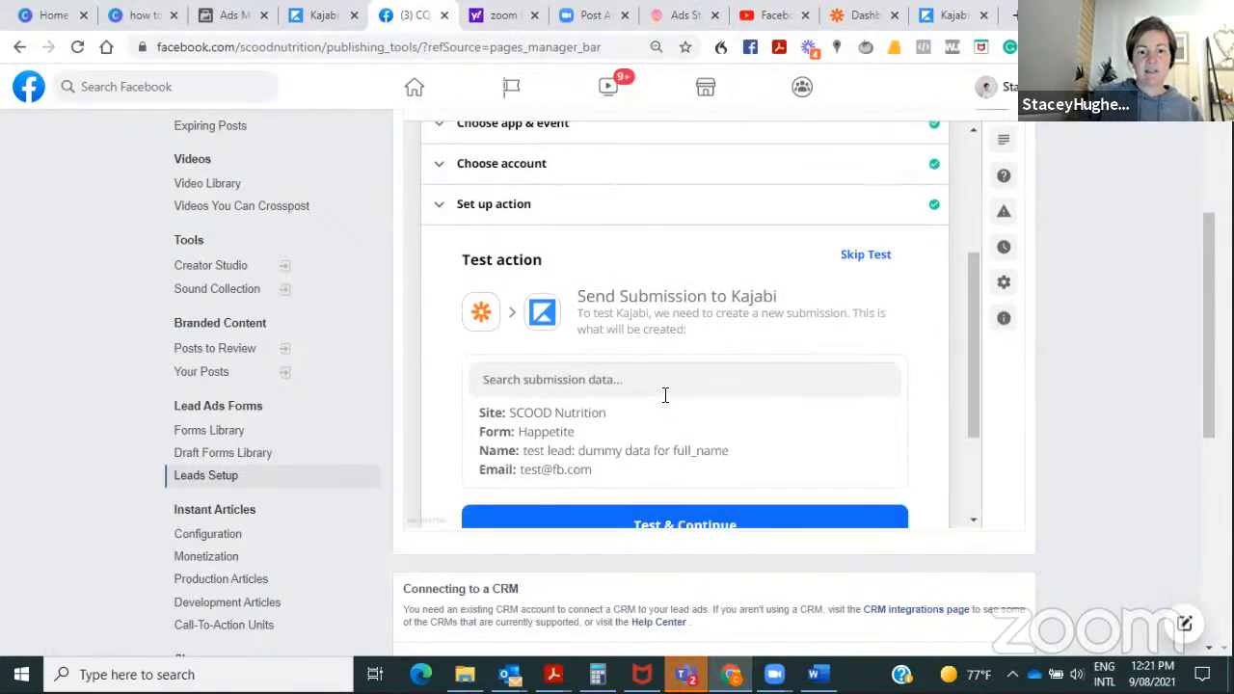
left_click(671, 422)
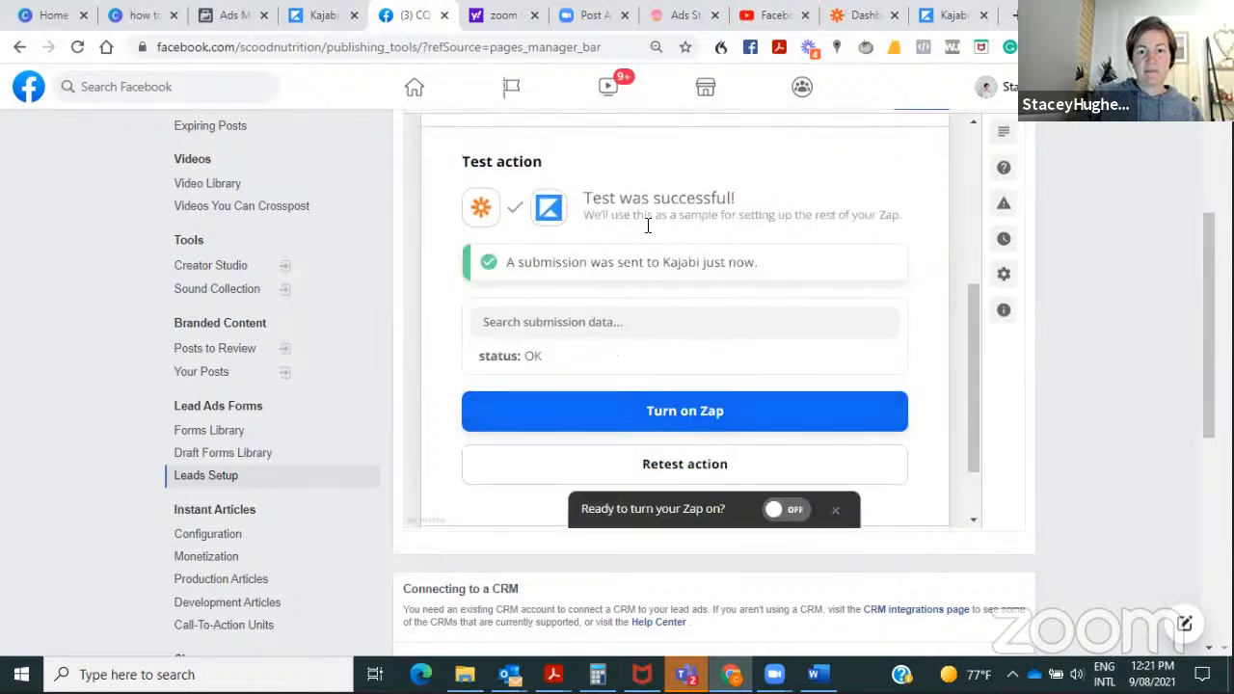
left_click(704, 421)
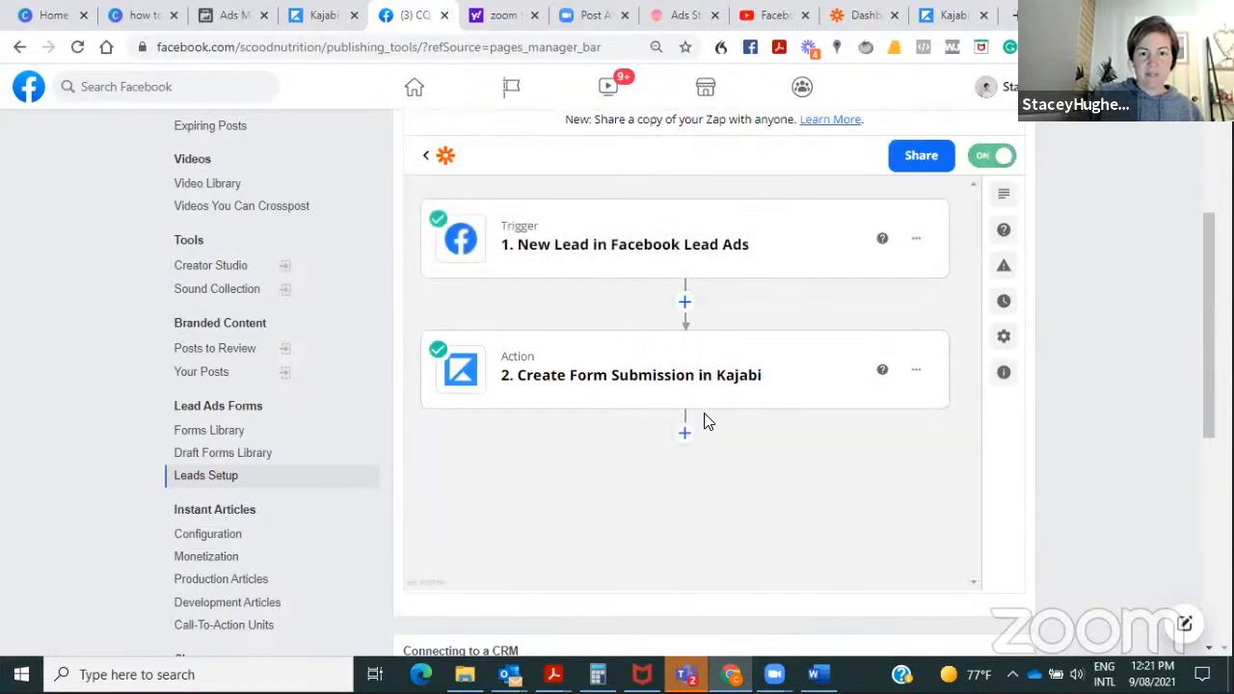
scroll(705, 350, "down", 3)
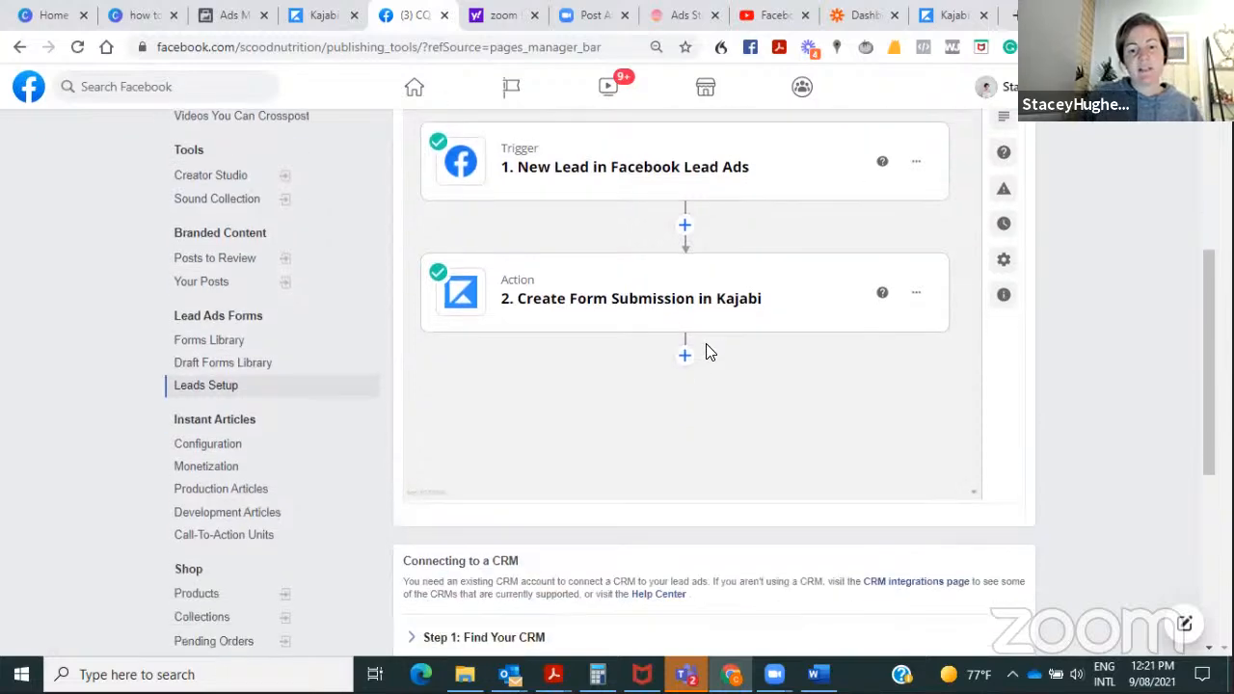
scroll(706, 350, "up", 5)
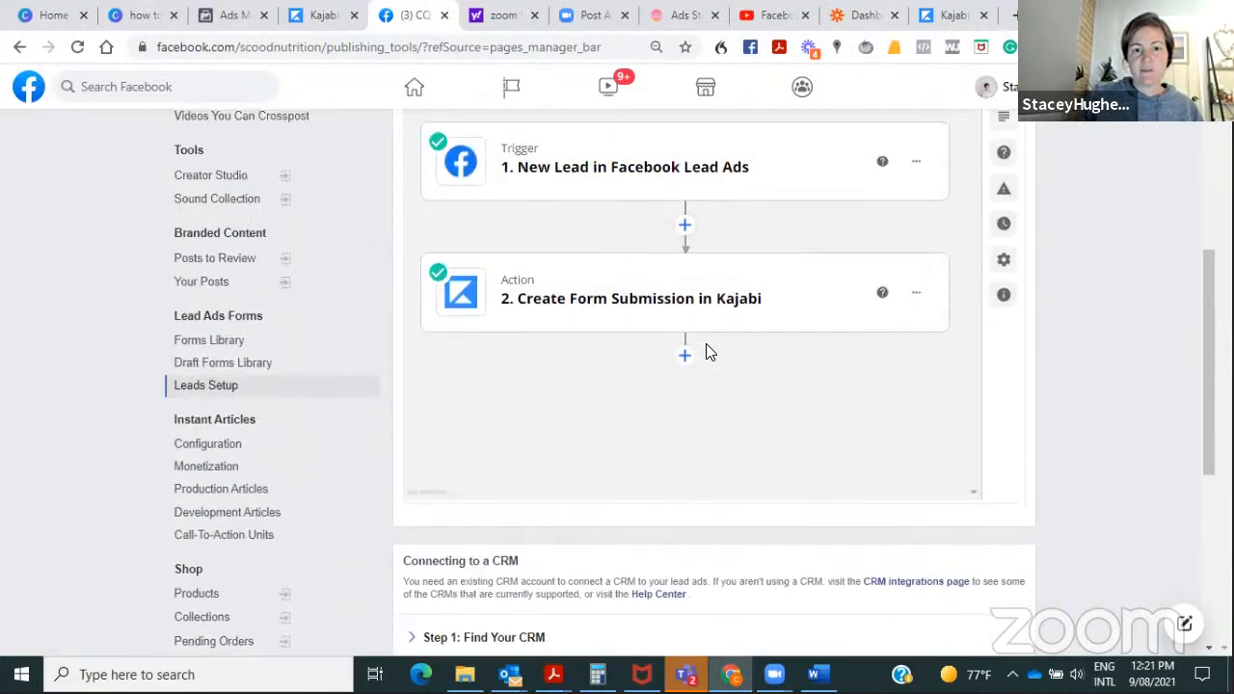
- In Kajabi, review the Happetite form's opt-in settings, fields and automations, and view the email campaigns list
left_click(949, 16)
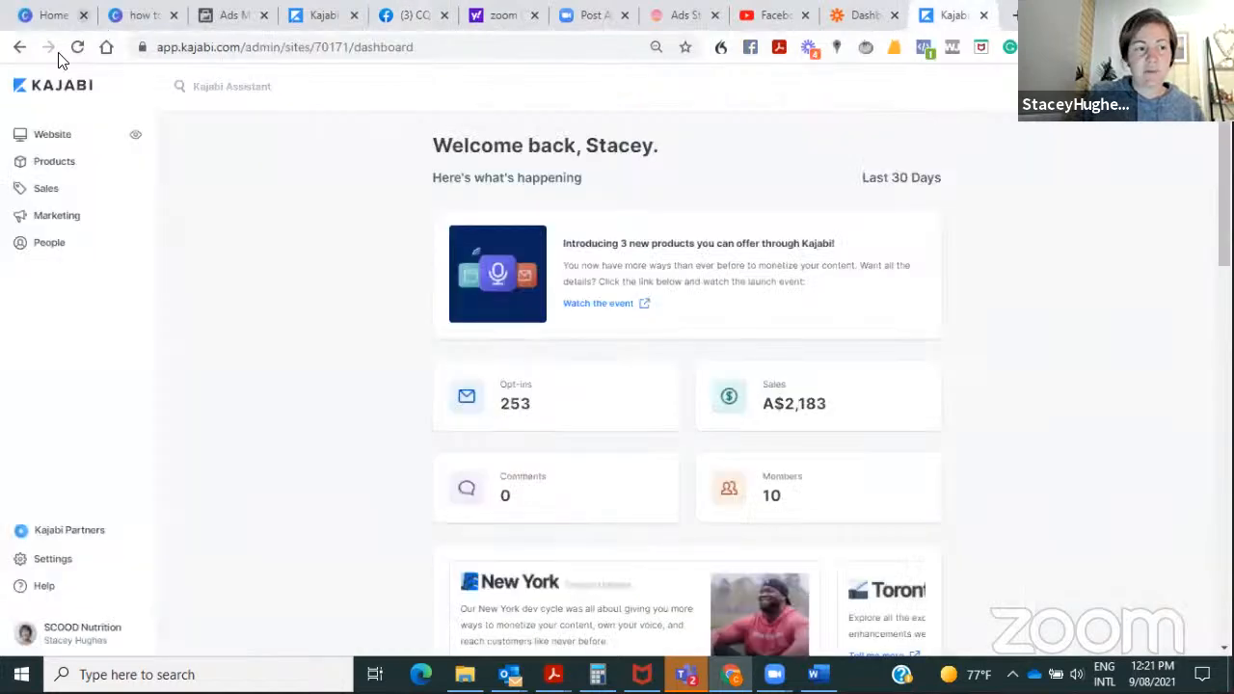
left_click(57, 216)
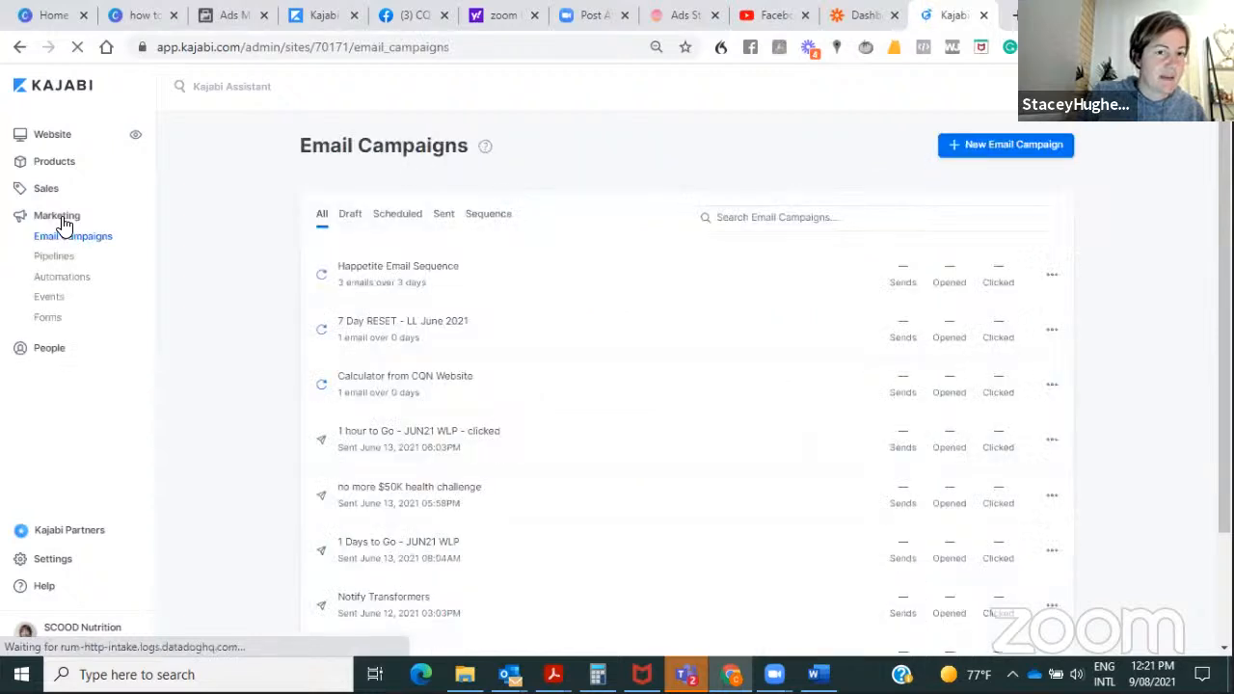
left_click(47, 319)
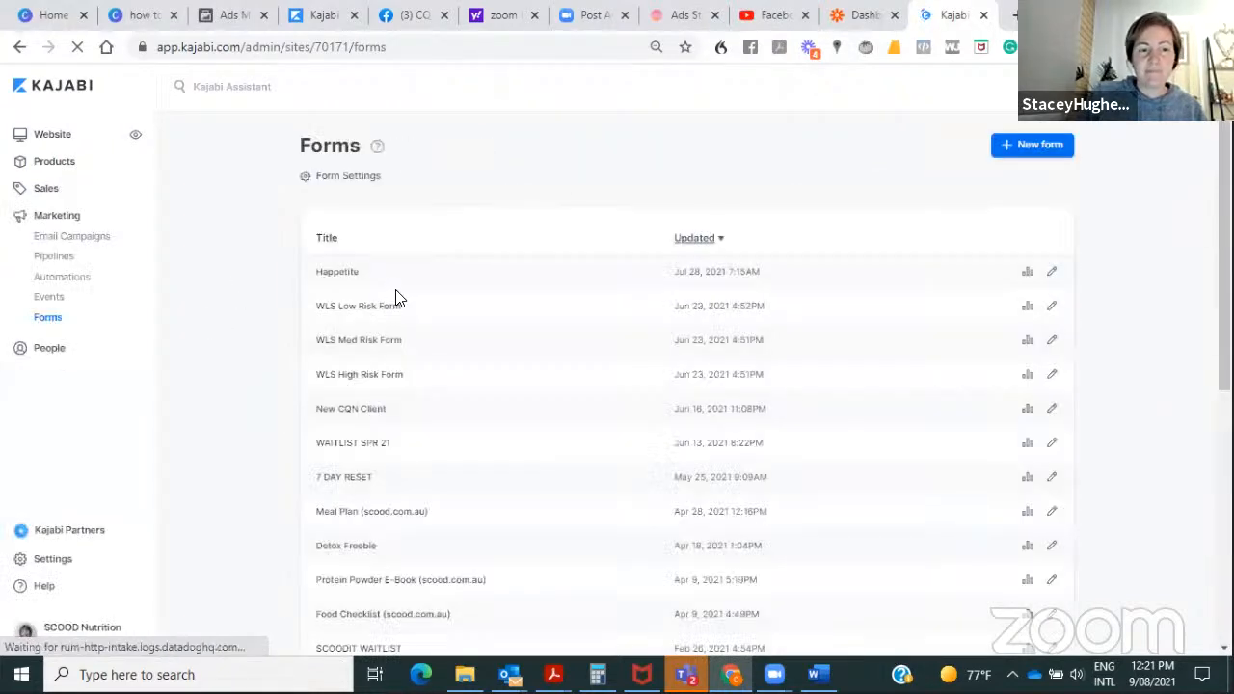
left_click(332, 274)
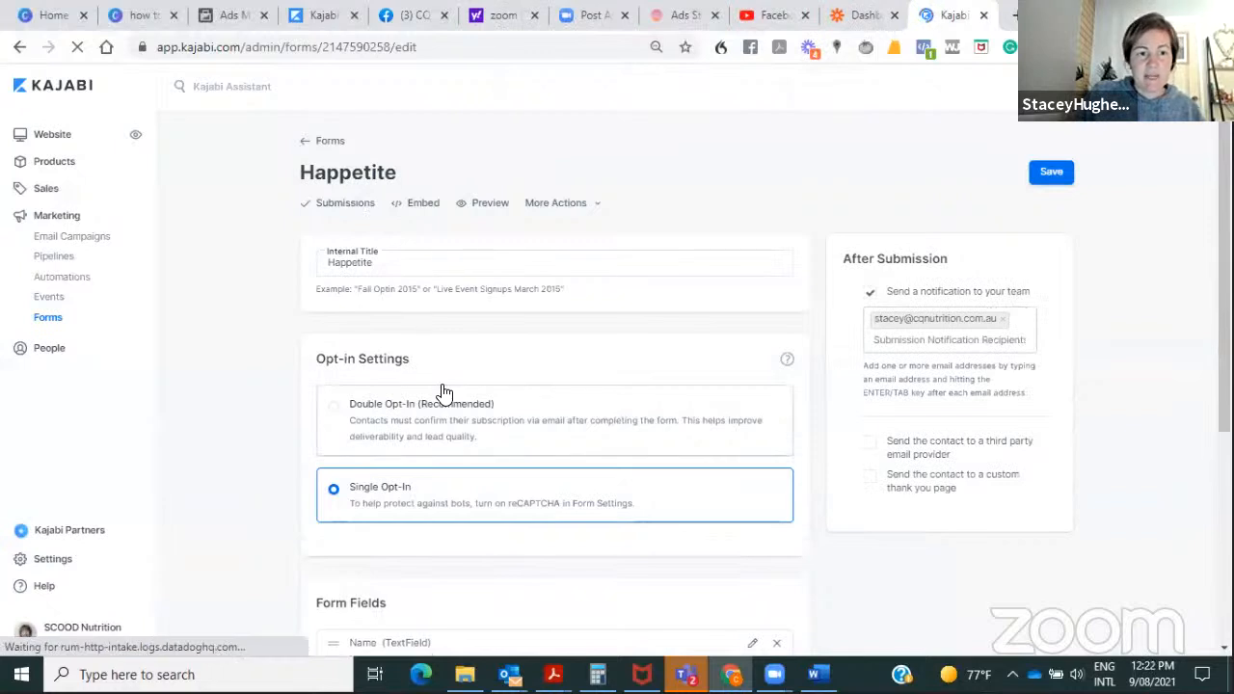
scroll(440, 394, "down", 2)
scroll(444, 394, "down", 1)
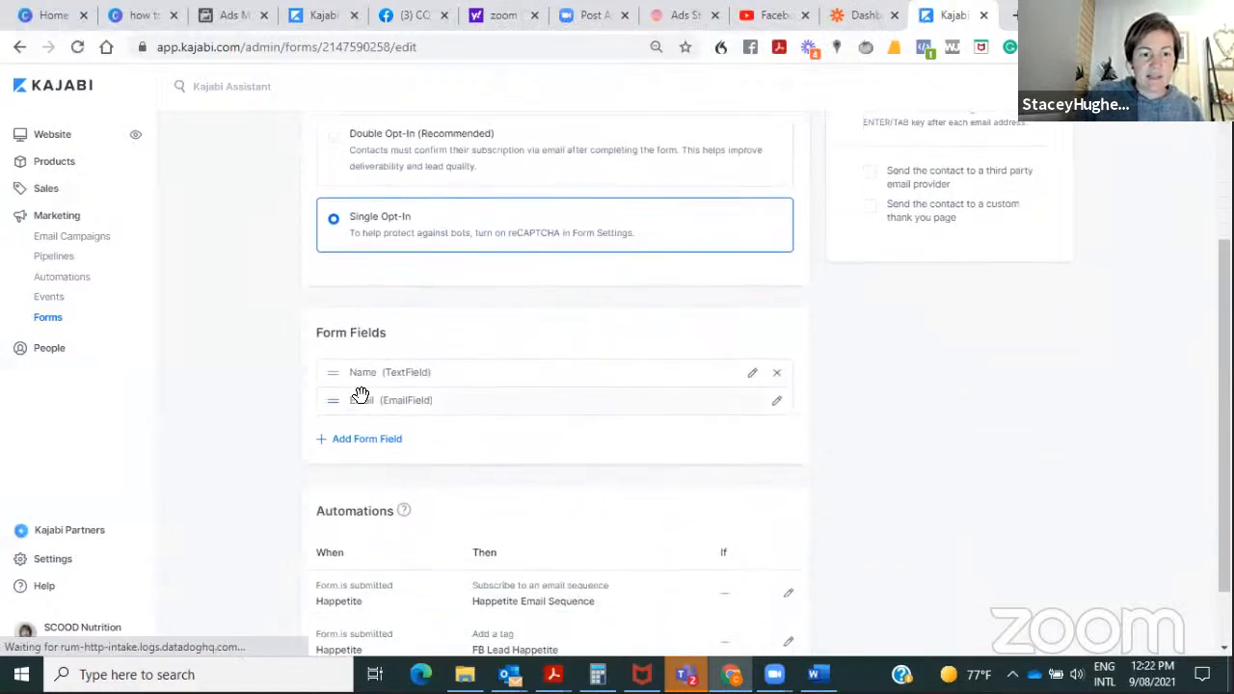
scroll(357, 397, "down", 1)
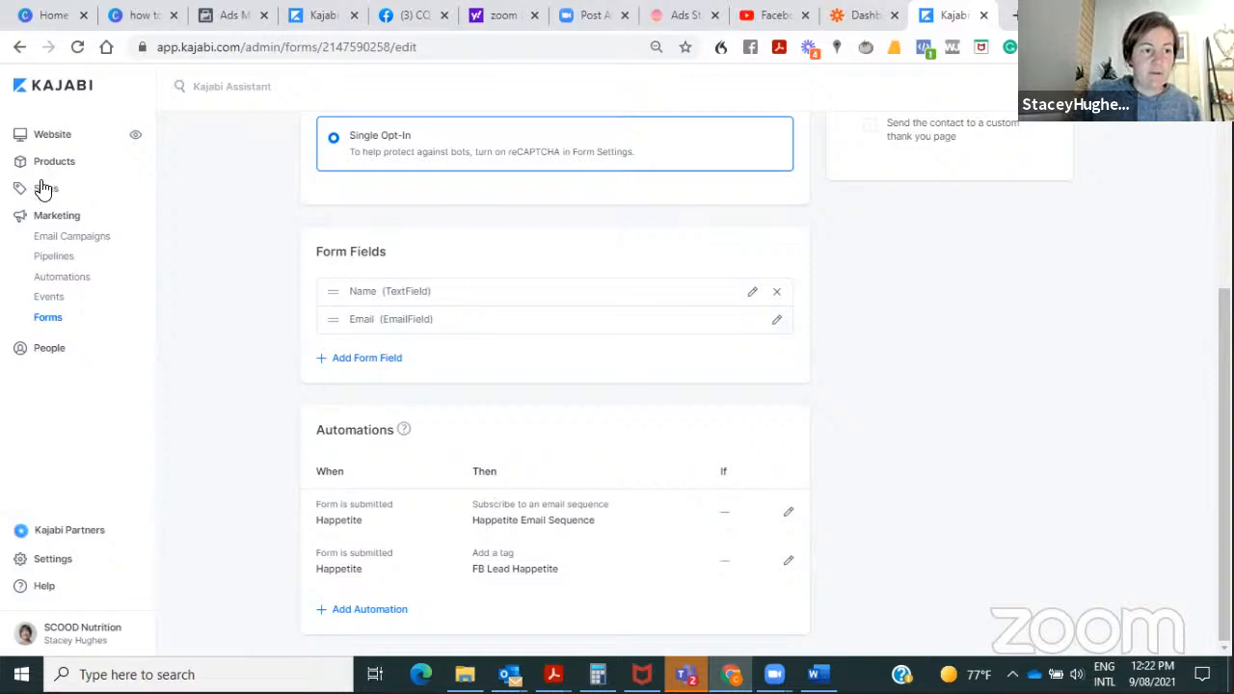
left_click(56, 241)
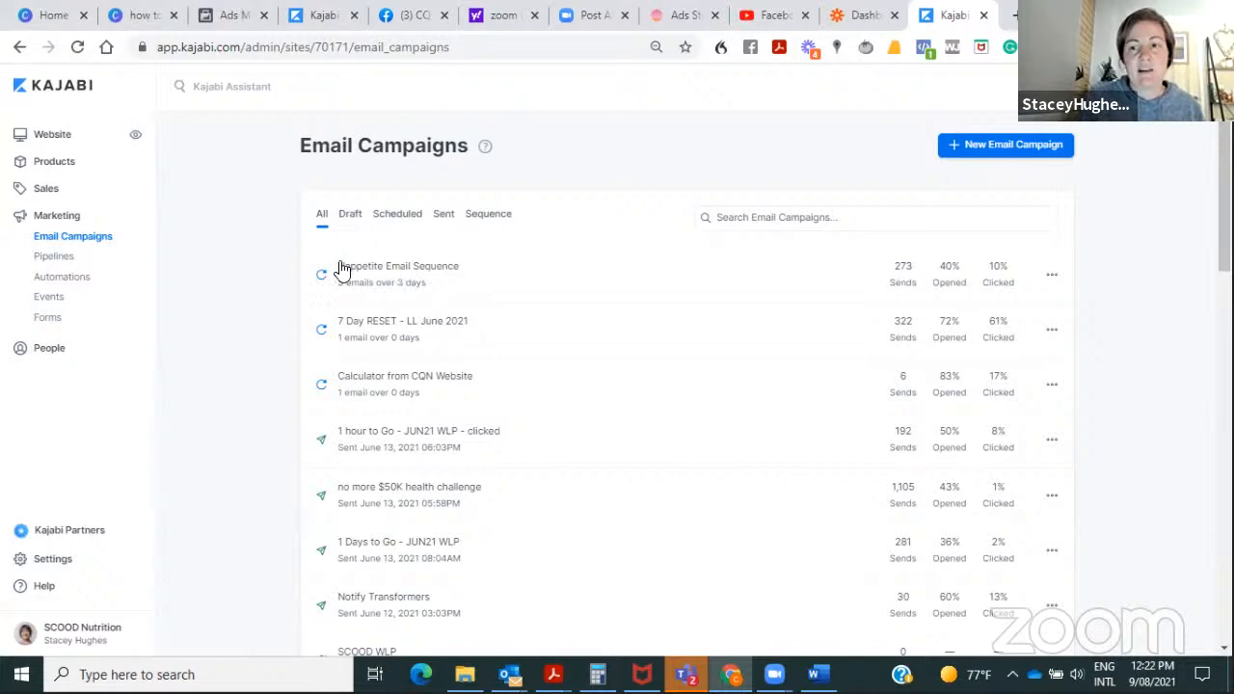
- Switch to the Facebook ads strategies website and view its Free Training page
left_click(675, 16)
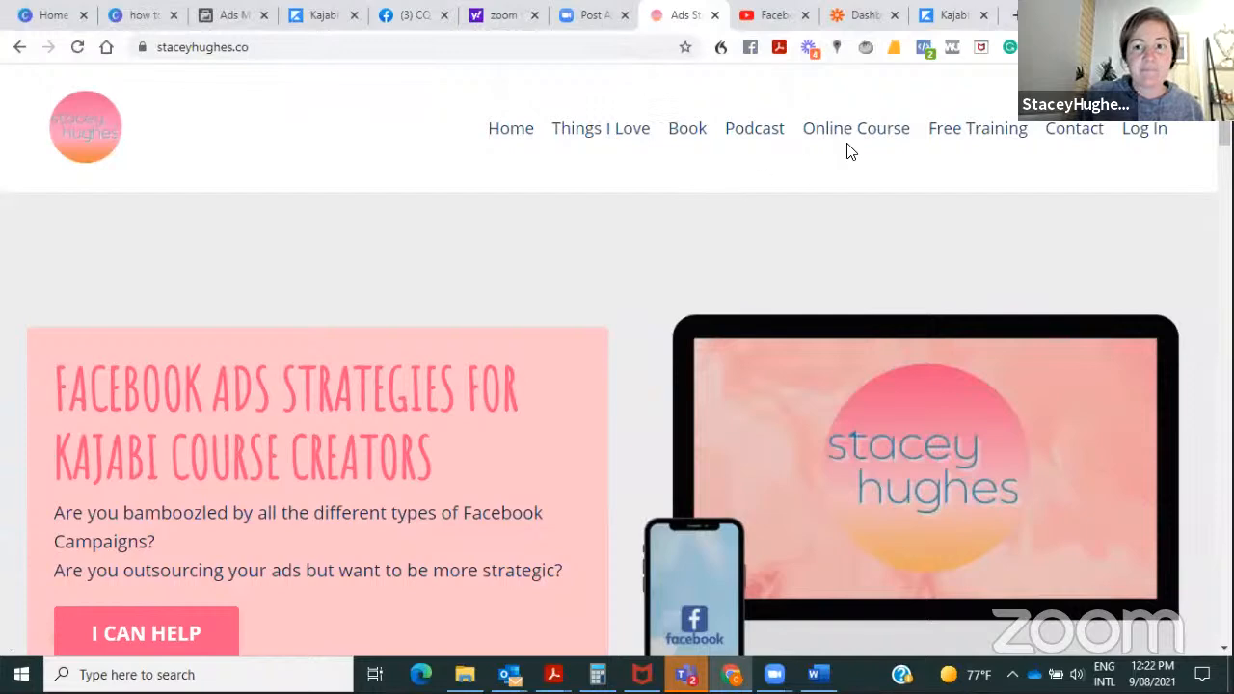
left_click(973, 135)
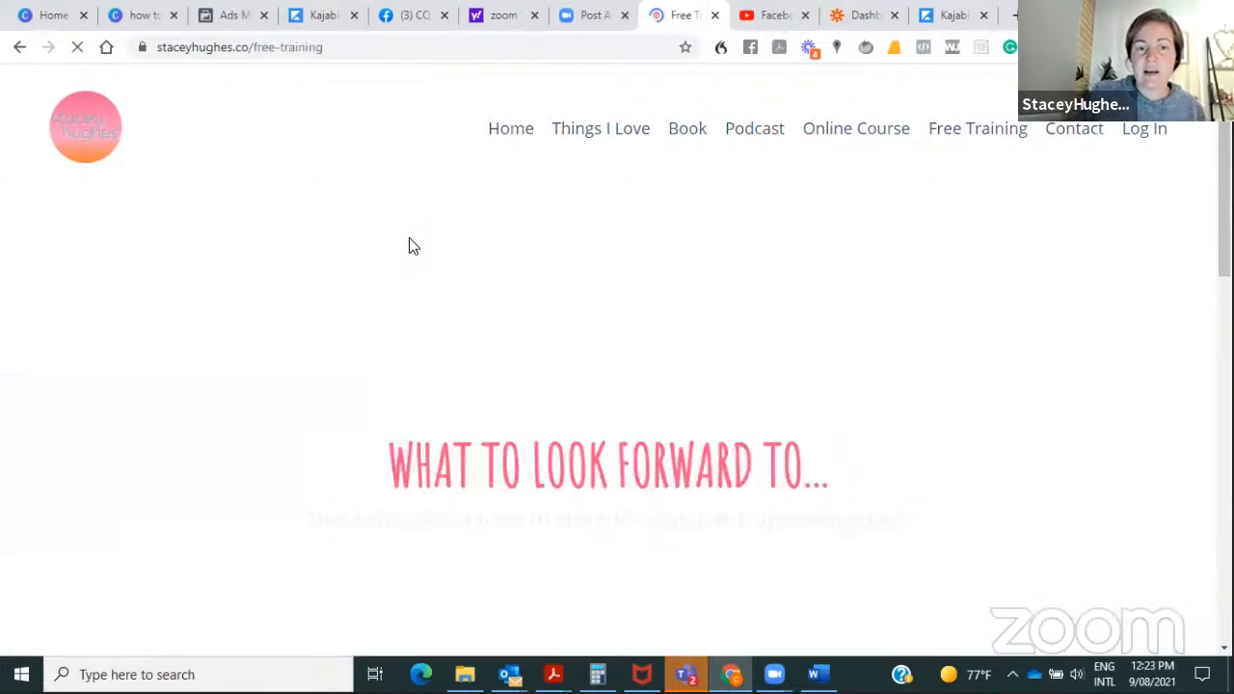
scroll(493, 336, "down", 5)
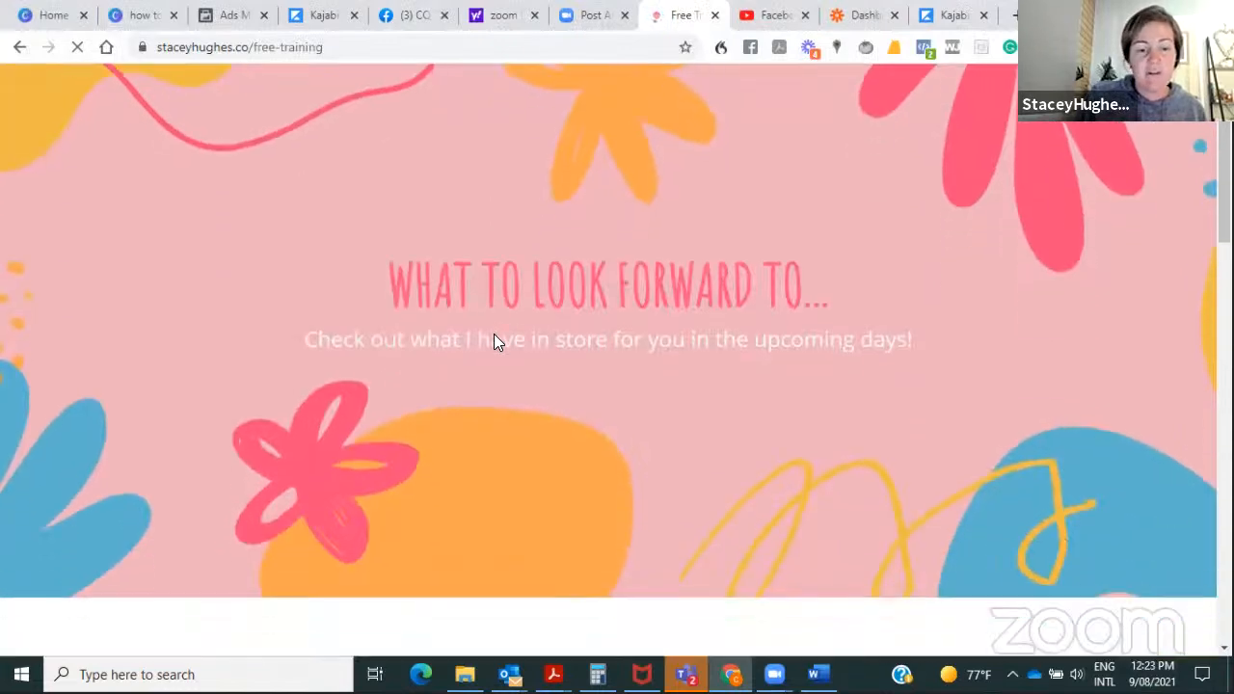
- Review the schedule of upcoming live YouTube trainings on the Free Training page, from August 10 to August 15
scroll(497, 336, "down", 3)
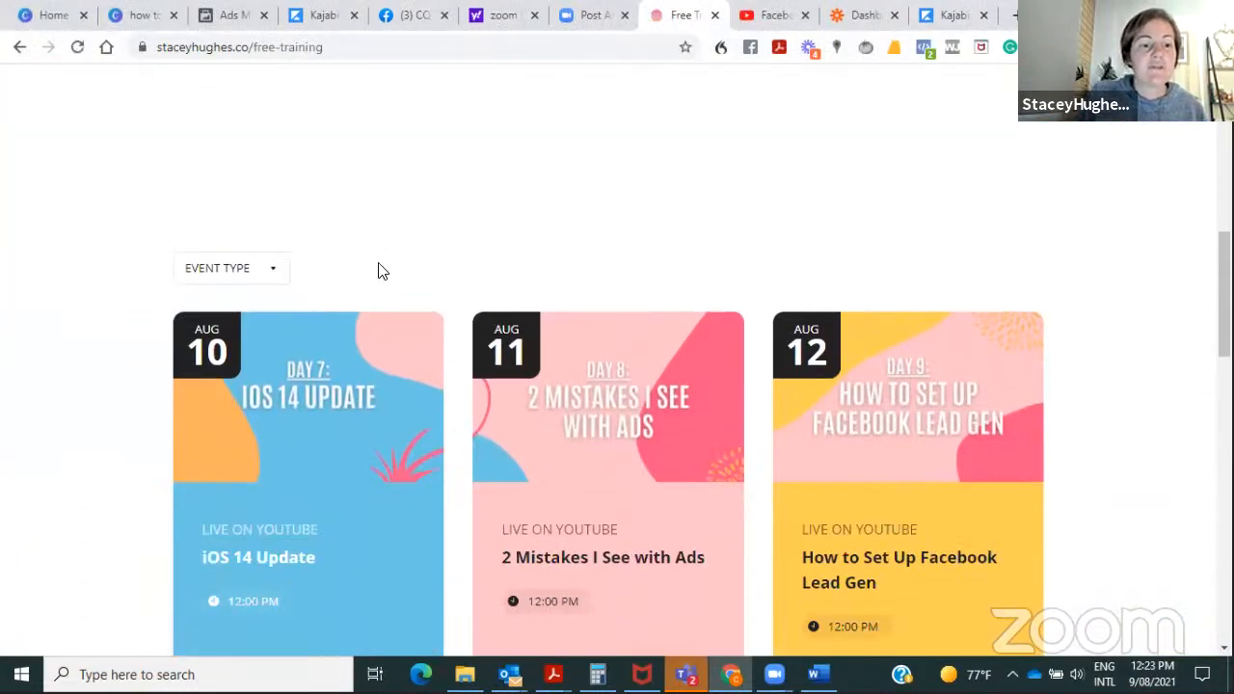
scroll(380, 267, "down", 2)
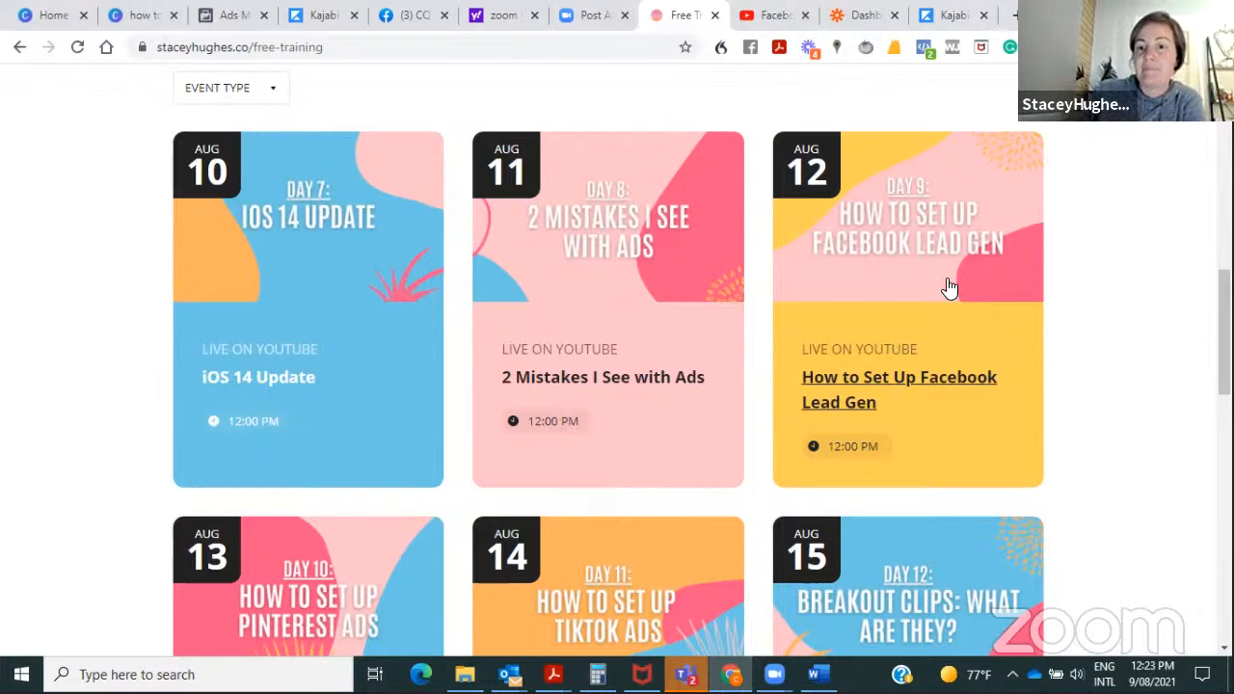
scroll(949, 287, "down", 1)
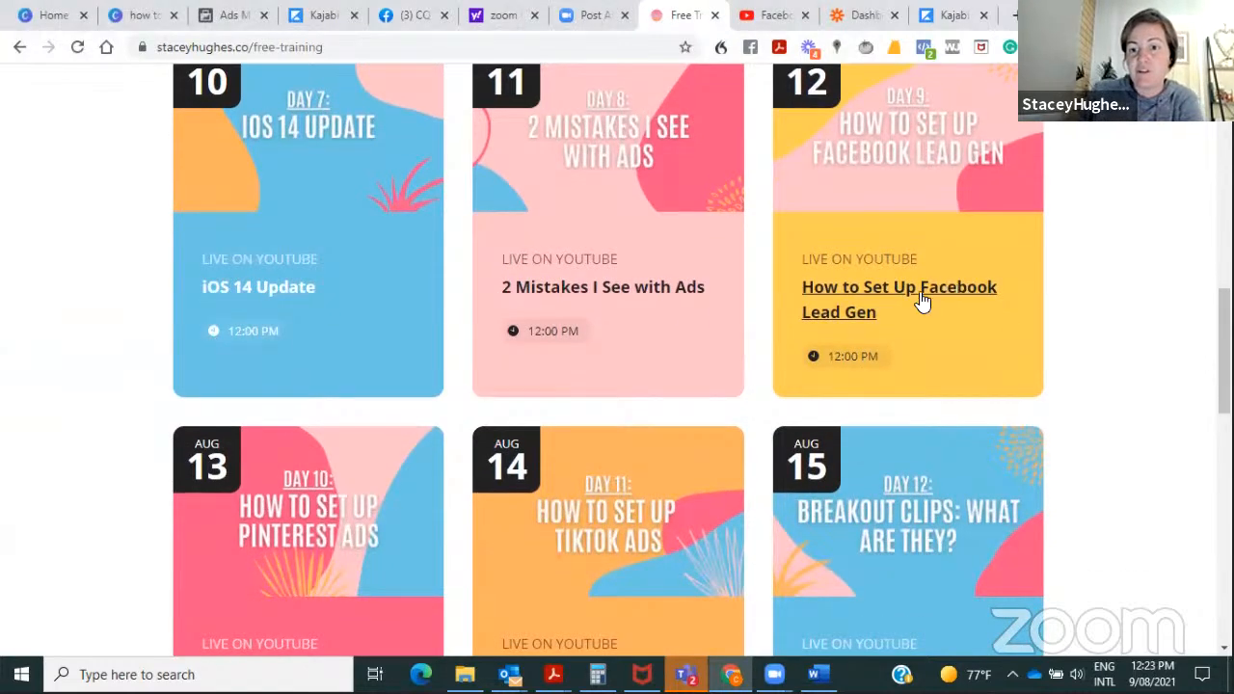
scroll(885, 267, "down", 1)
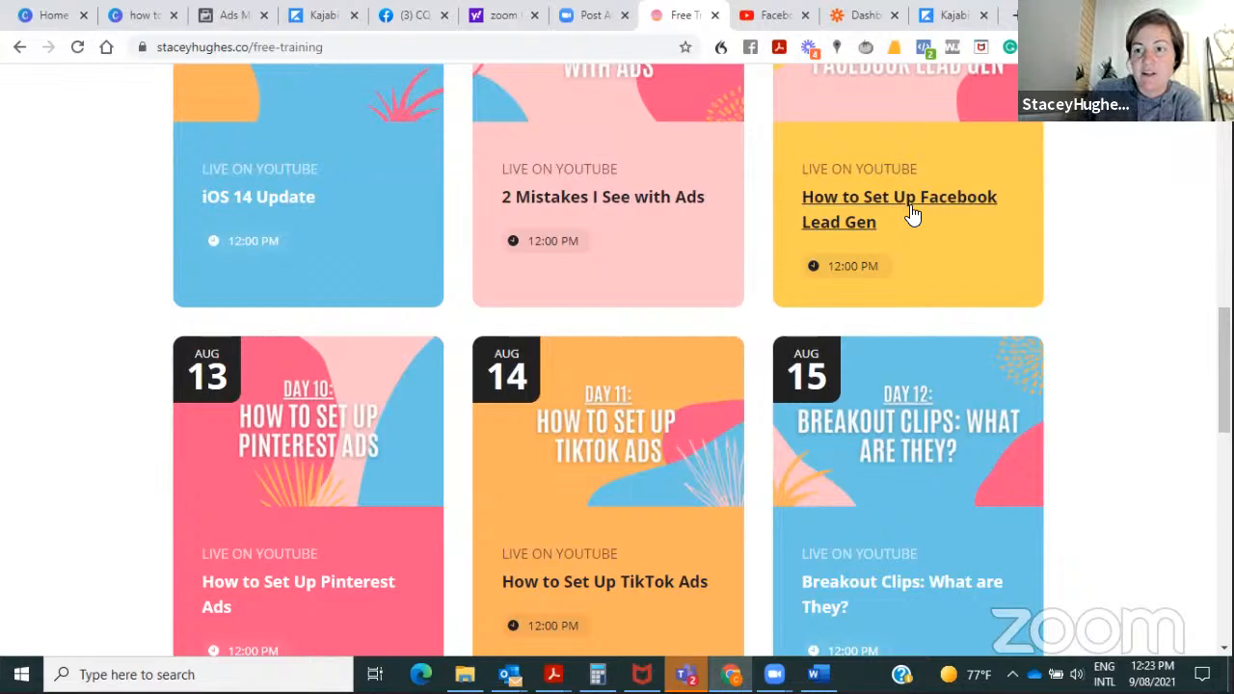
scroll(911, 212, "down", 1)
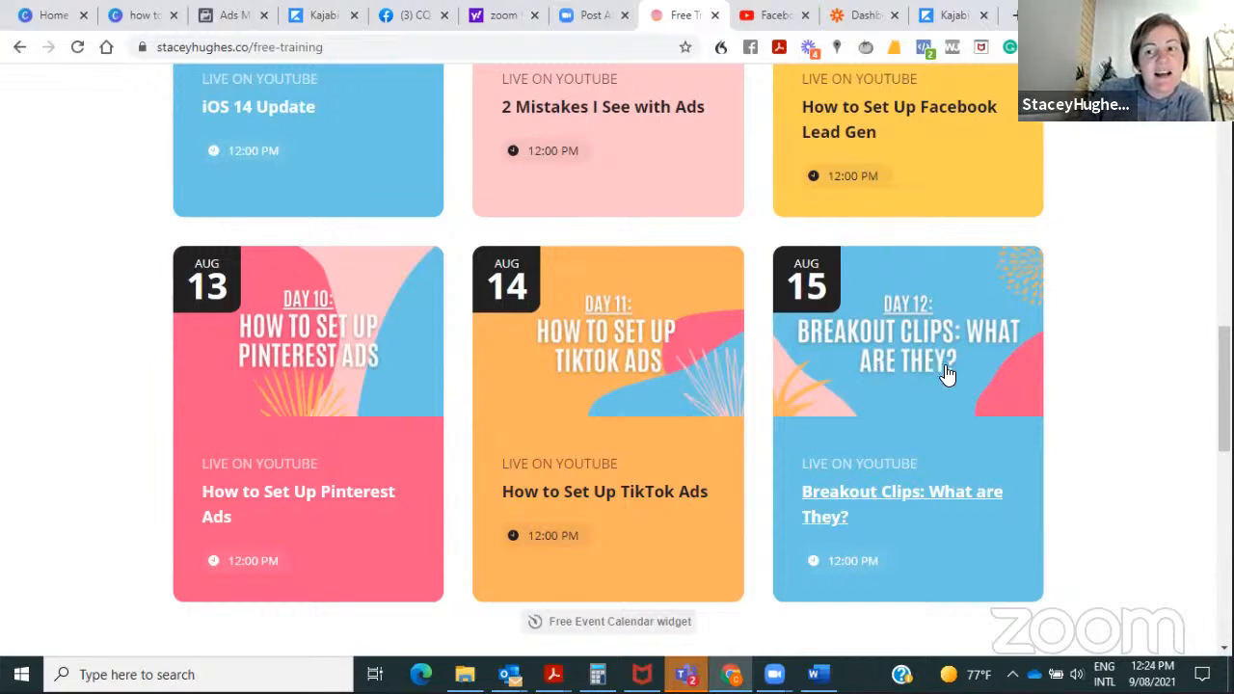
scroll(945, 374, "up", 2)
scroll(945, 374, "down", 7)
scroll(945, 374, "up", 3)
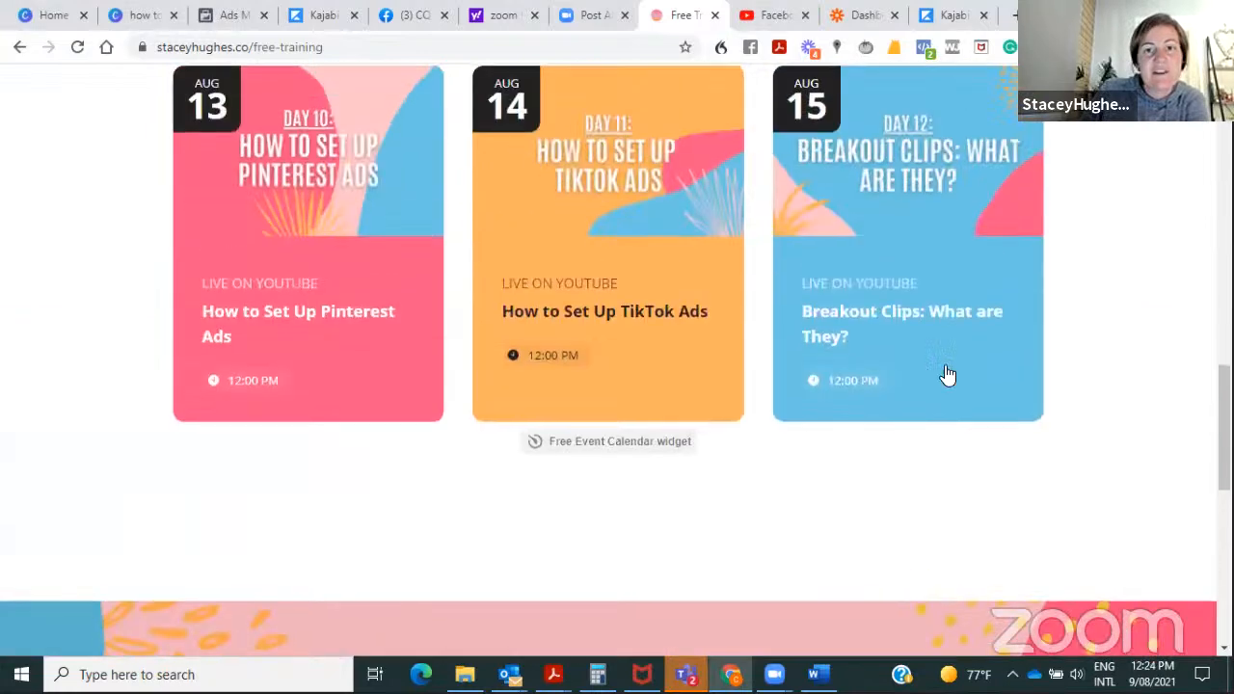
scroll(945, 374, "up", 2)
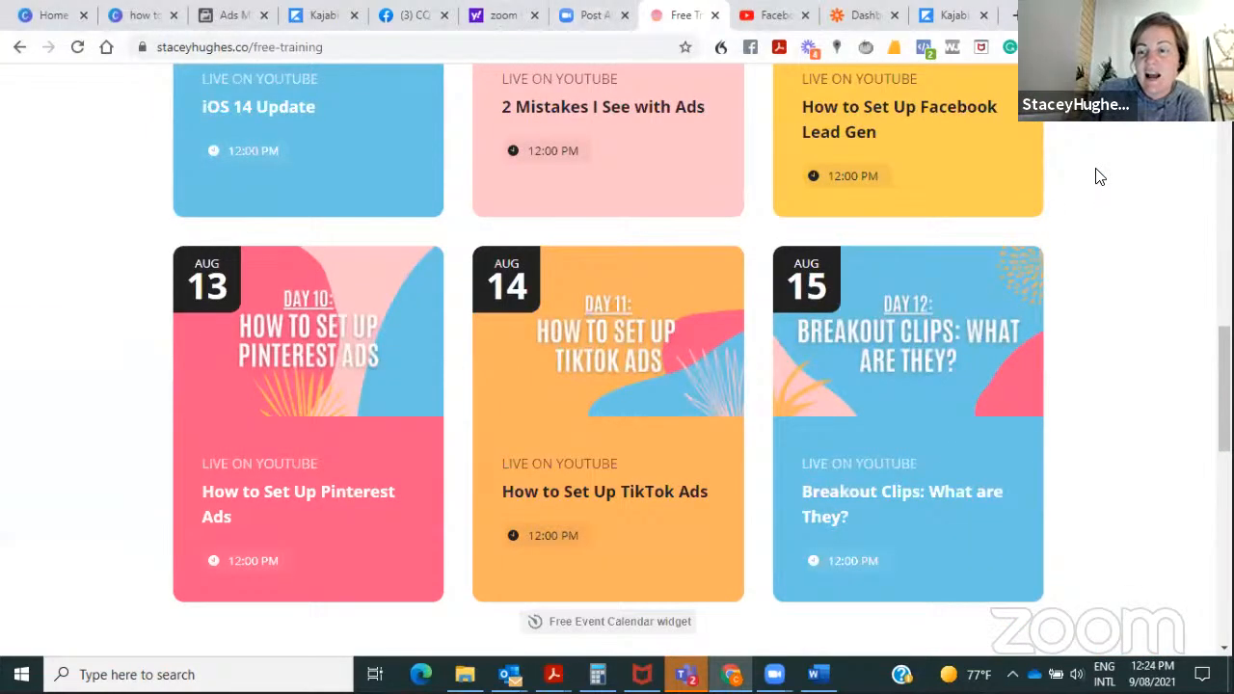